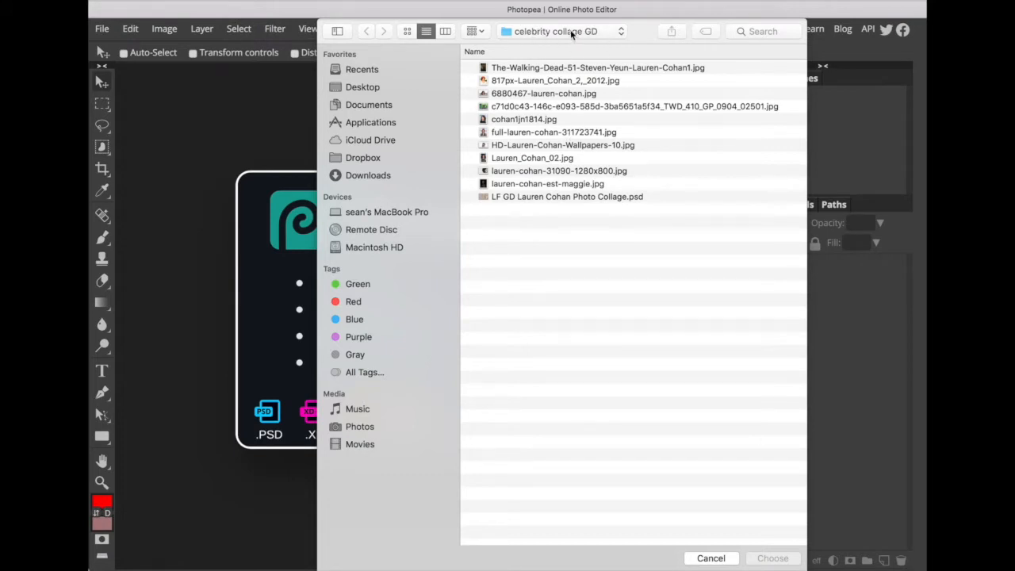
# - Preview lauren-cohan-31090-1280x800.jpg in the celebrity collage GD folder and open it
pyautogui.click(543, 172)
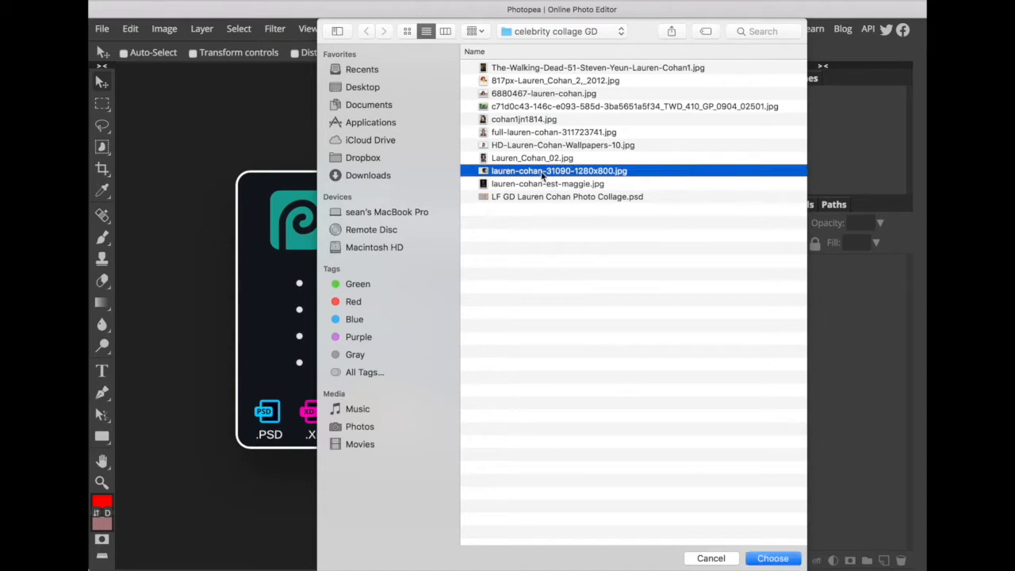
pyautogui.press('space')
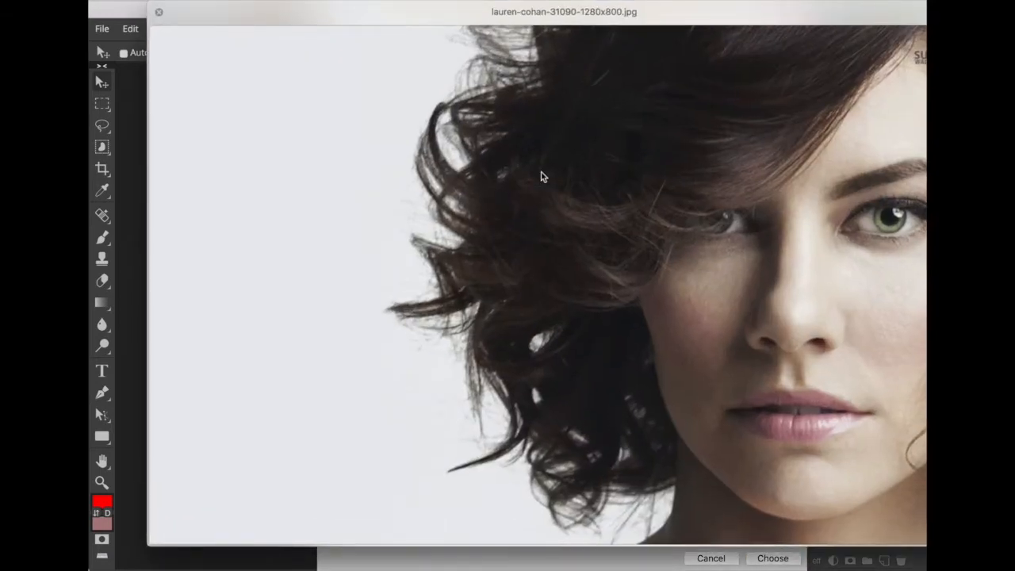
pyautogui.press('space')
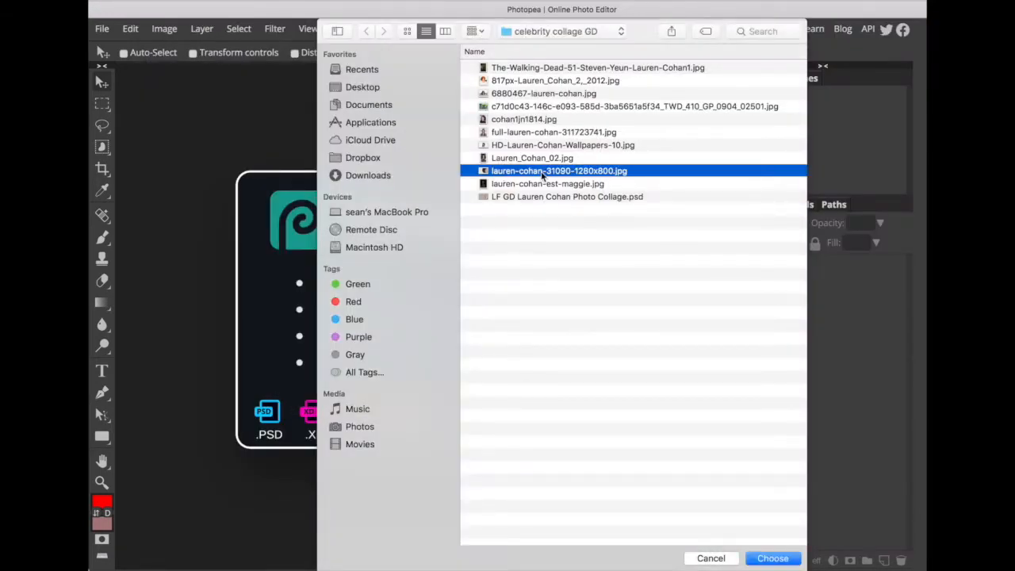
pyautogui.click(787, 559)
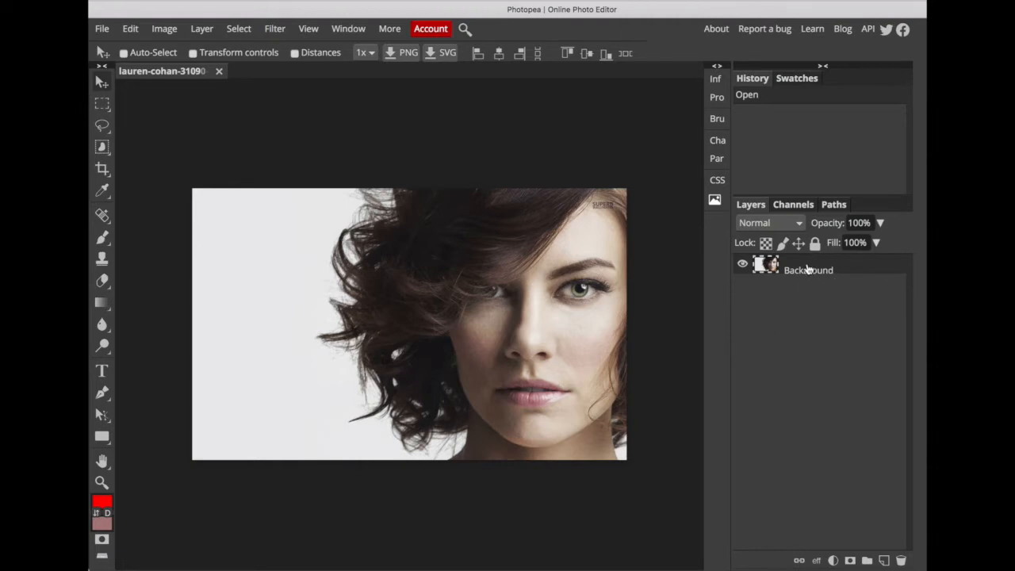
# - Duplicate the Background layer and hide the original Background layer
pyautogui.moveTo(807, 269); pyautogui.dragTo(884, 561)
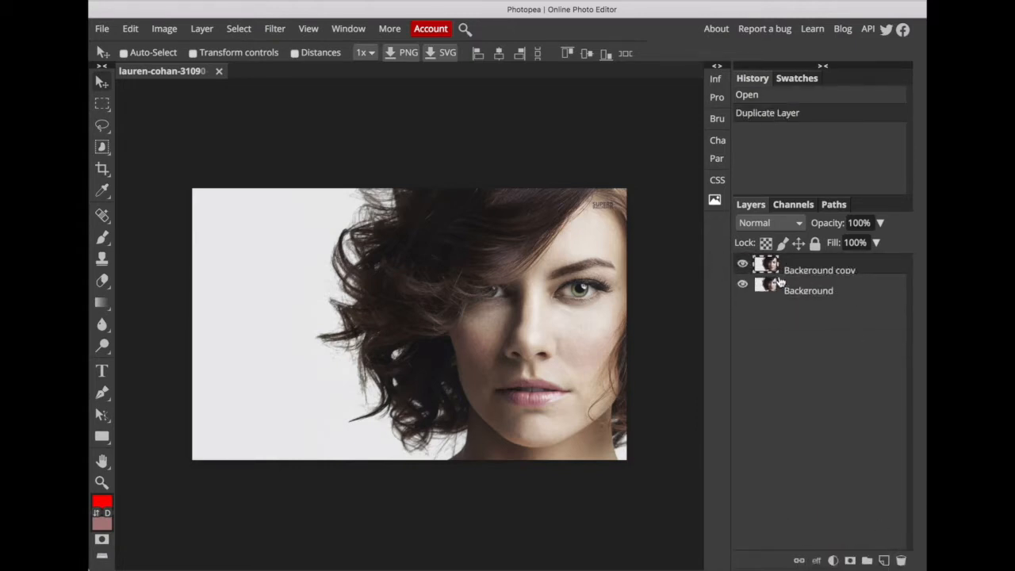
pyautogui.click(740, 285)
# - Start Vectorize Bitmap on the duplicated layer and set the number of colors to 8
pyautogui.click(165, 30)
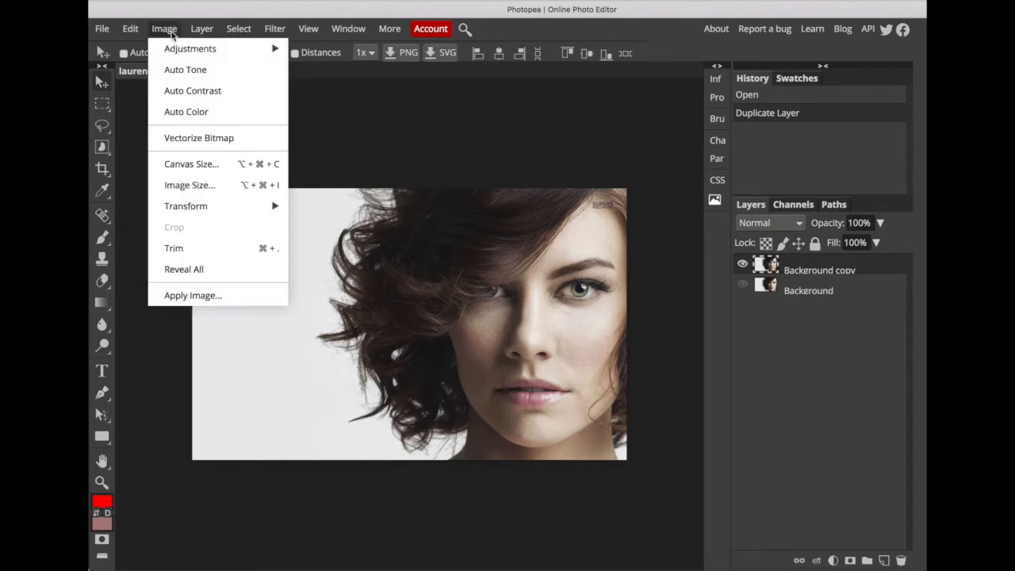
pyautogui.click(231, 145)
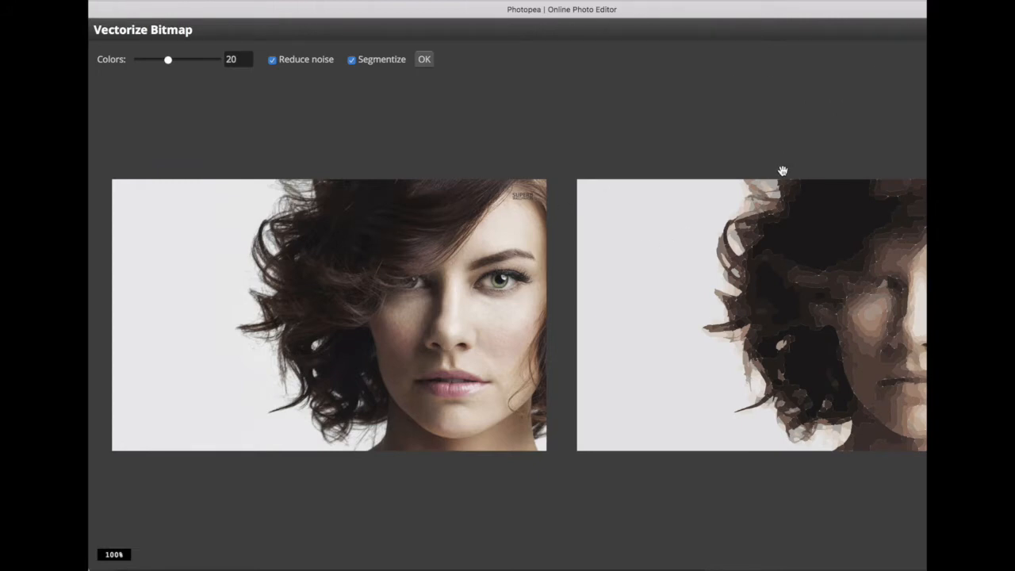
pyautogui.scroll(2, 682, 206)
pyautogui.scroll(-4, 681, 207)
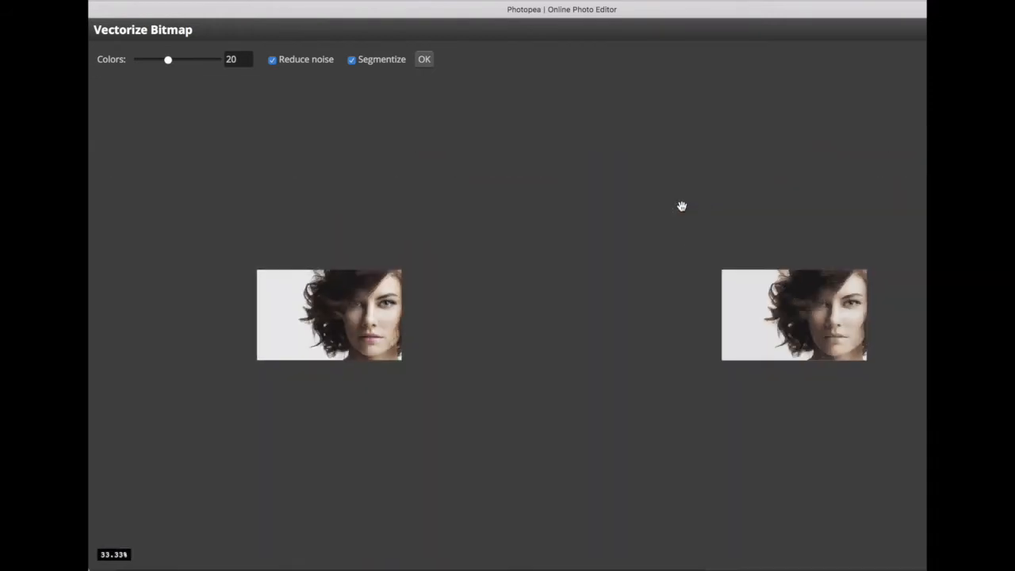
pyautogui.scroll(1, 681, 206)
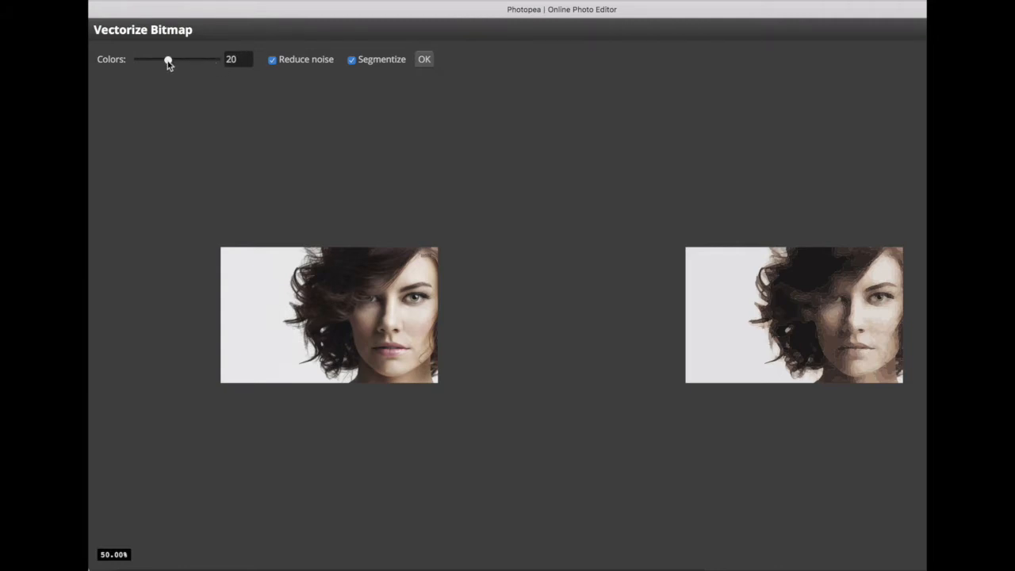
pyautogui.scroll(-1, 232, 61)
pyautogui.click(233, 61)
pyautogui.scroll(-7, 232, 61)
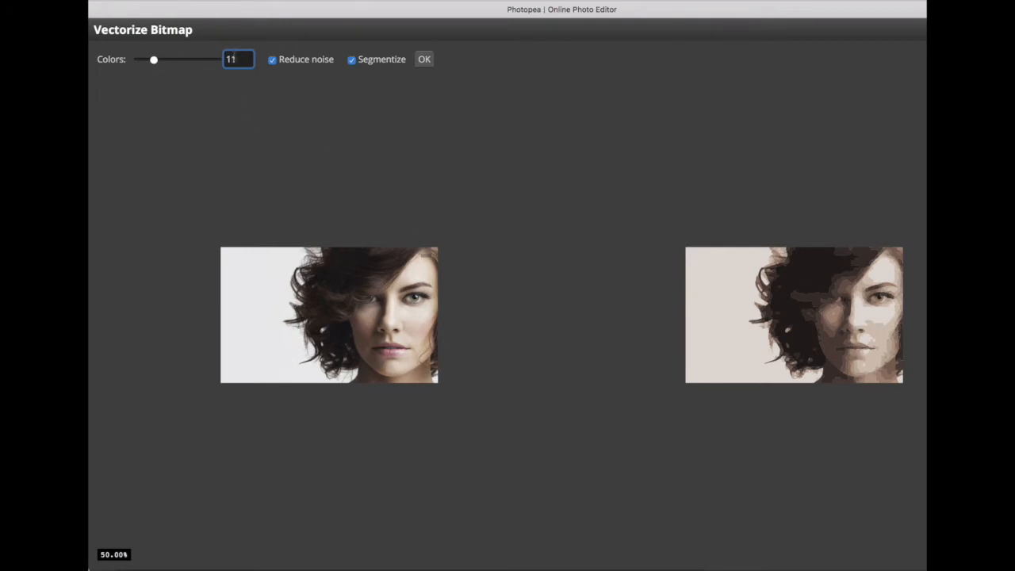
pyautogui.press('Down')
pyautogui.press('Down')
pyautogui.press('Down')
pyautogui.press('Down')
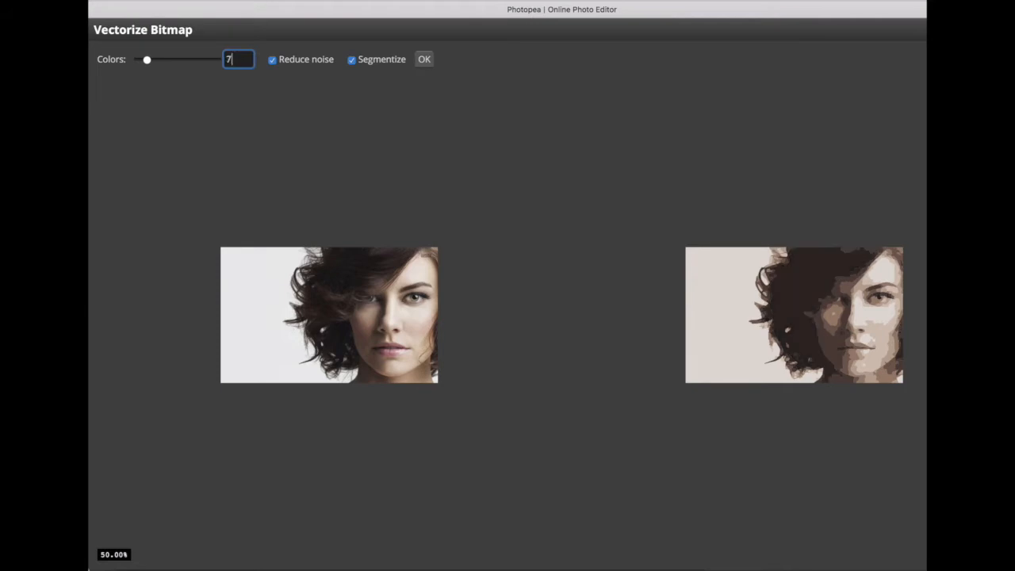
pyautogui.press('Up')
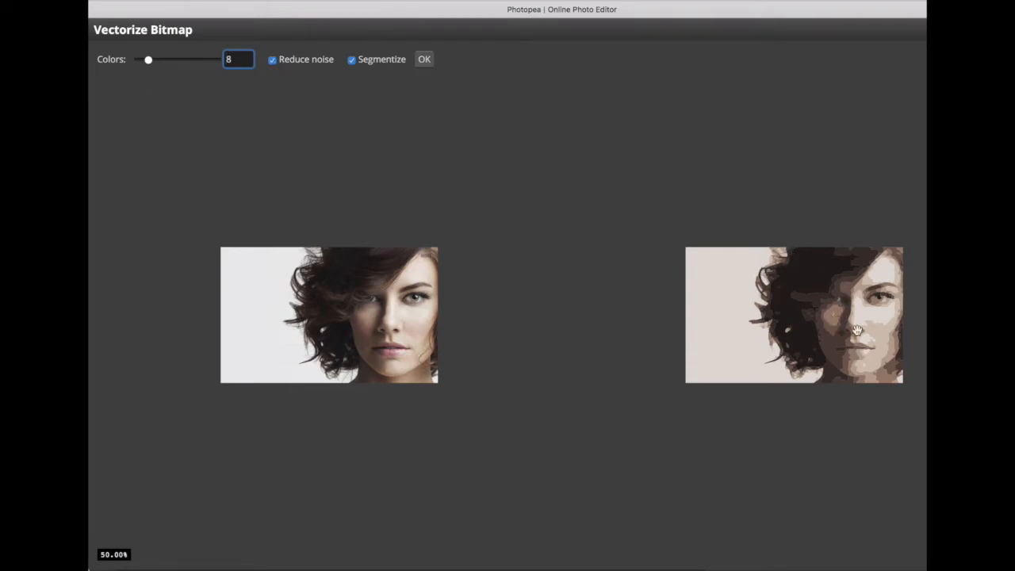
# - Disable Segmentize while keeping Reduce noise enabled, and apply the vectorization
pyautogui.click(271, 62)
pyautogui.click(352, 60)
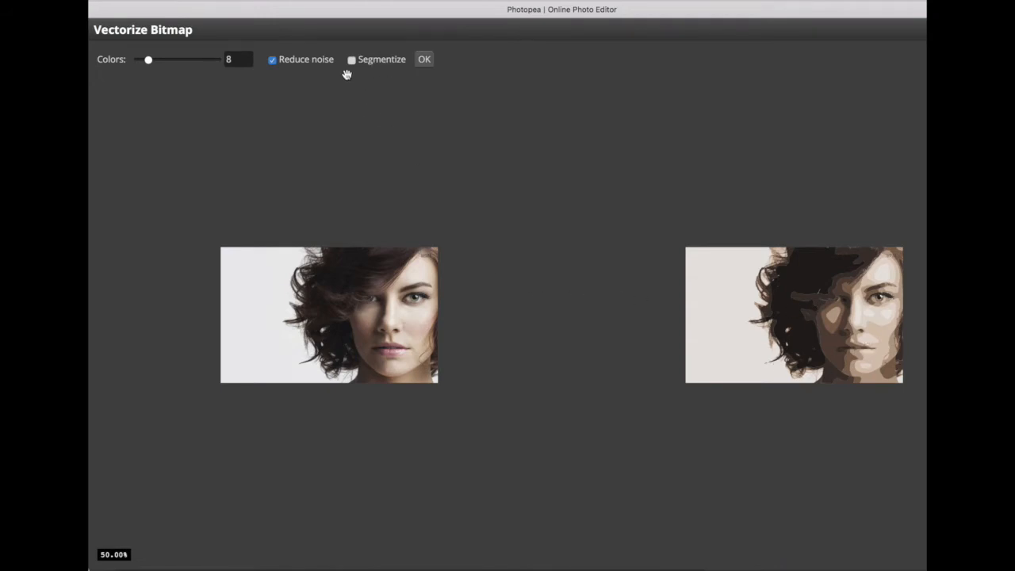
pyautogui.click(424, 60)
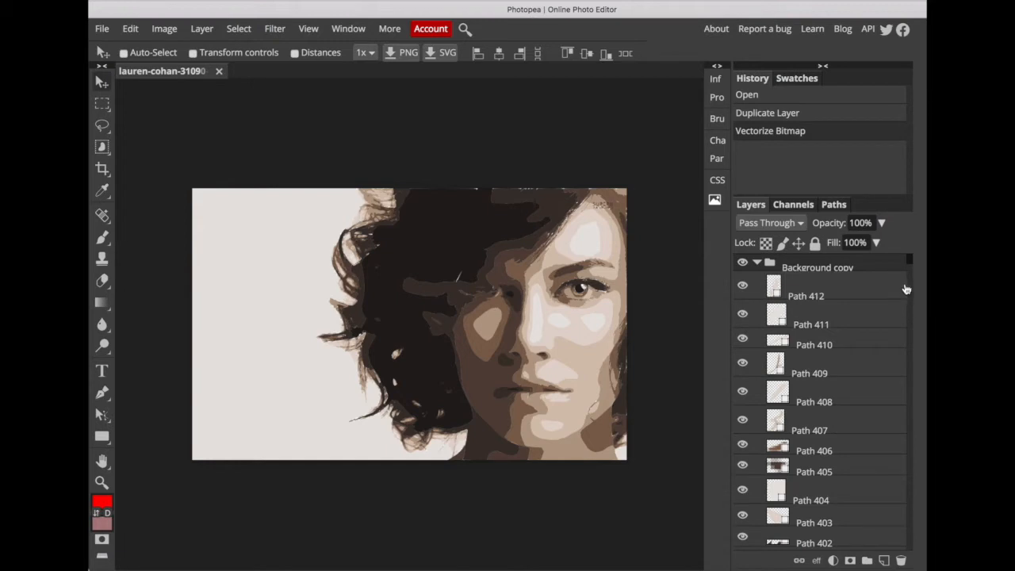
# - Look through the generated path layers and collapse the Background copy group
pyautogui.scroll(-10, 910, 274)
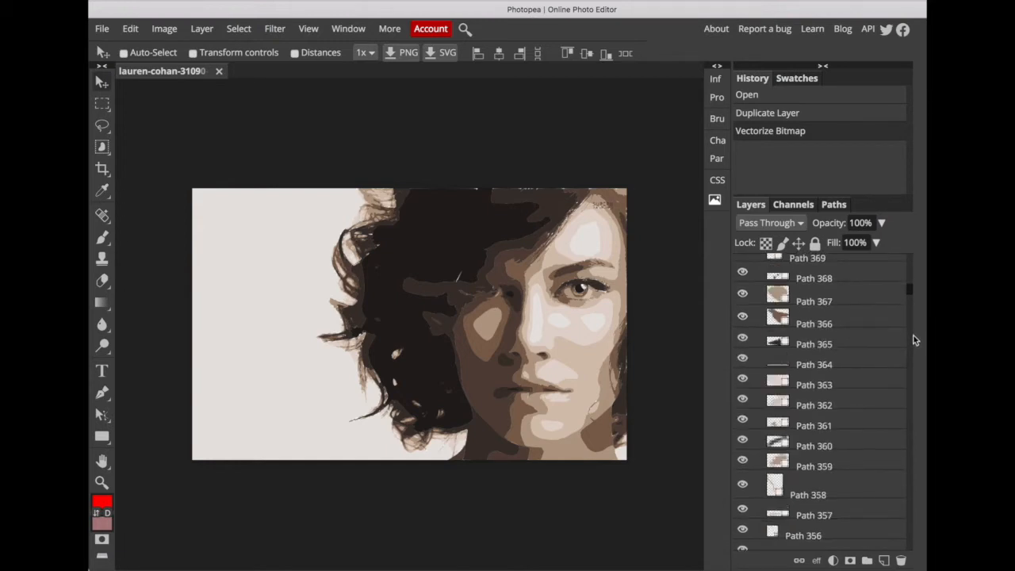
pyautogui.scroll(-6, 912, 310)
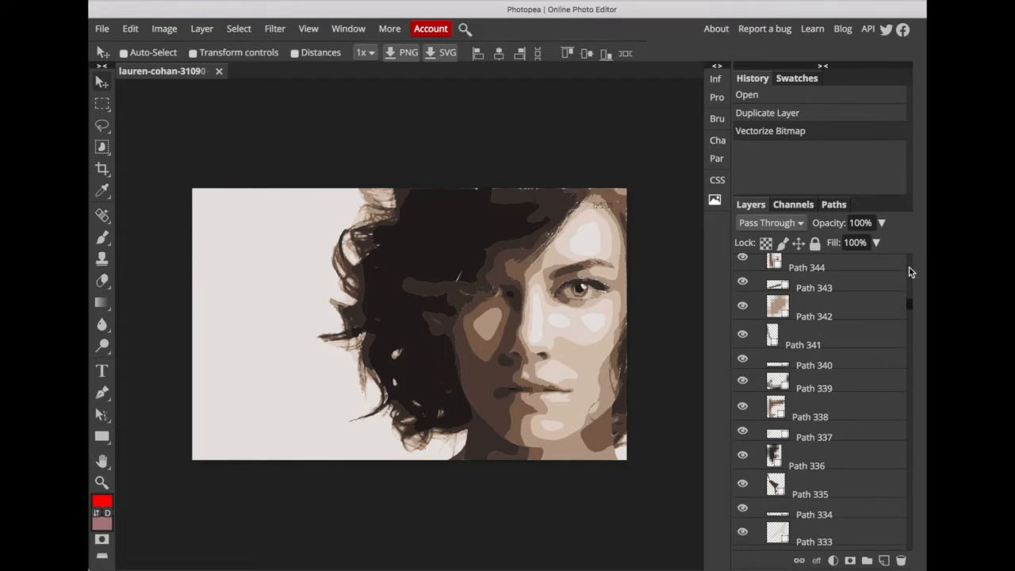
pyautogui.moveTo(912, 307); pyautogui.dragTo(904, 246)
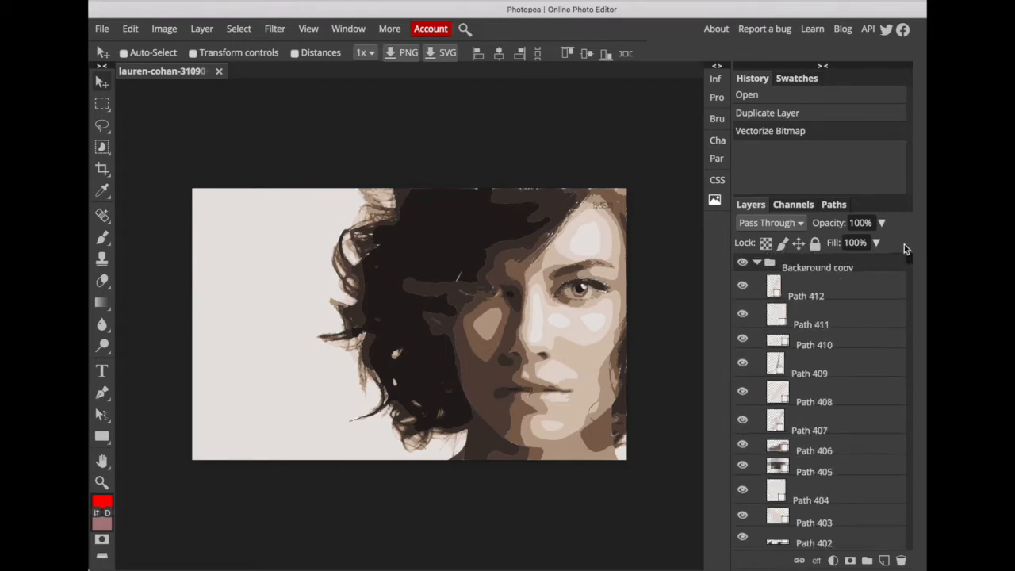
pyautogui.click(757, 262)
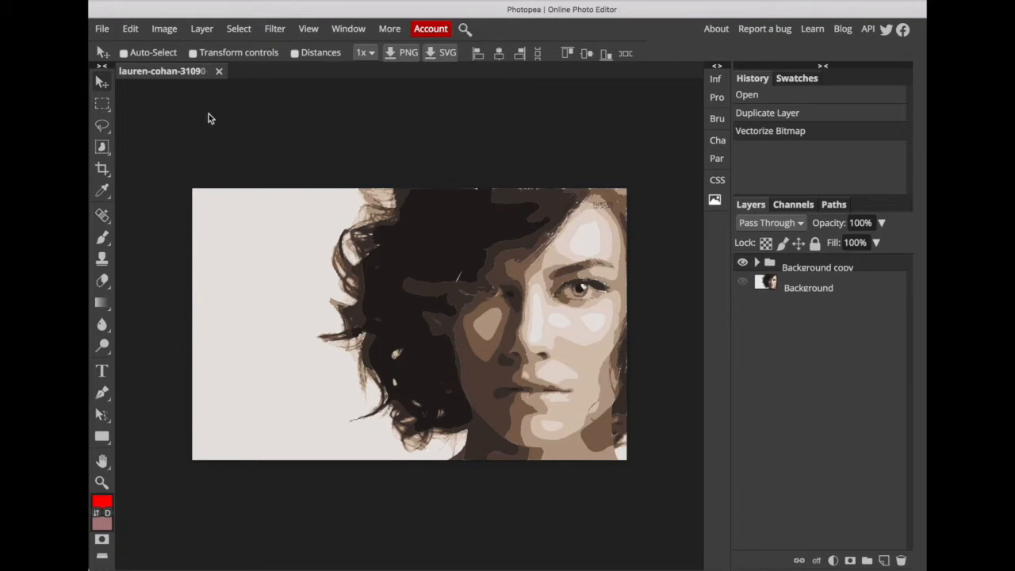
pyautogui.click(101, 29)
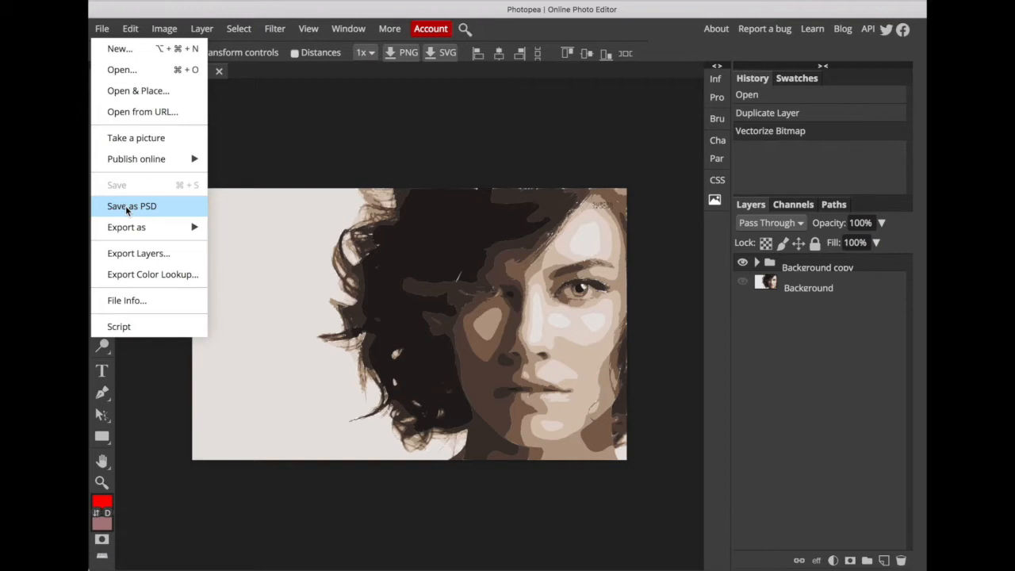
pyautogui.click(309, 148)
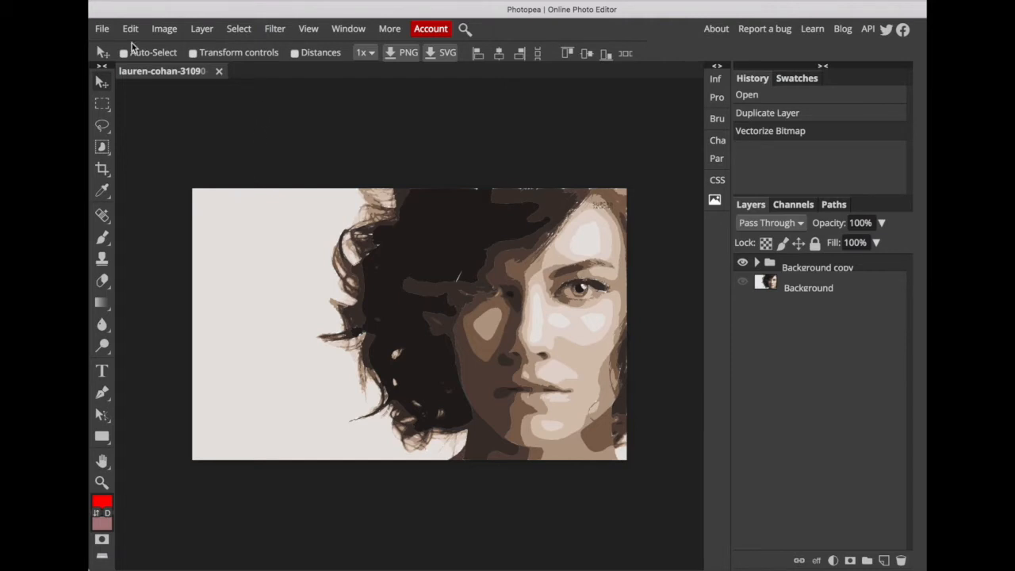
# - Preview and open c71d0c43-146c-e093-585d-3ba5651a5f34_TWD_410_GP_0904_02501.jpg, the photo with the green background
pyautogui.click(101, 30)
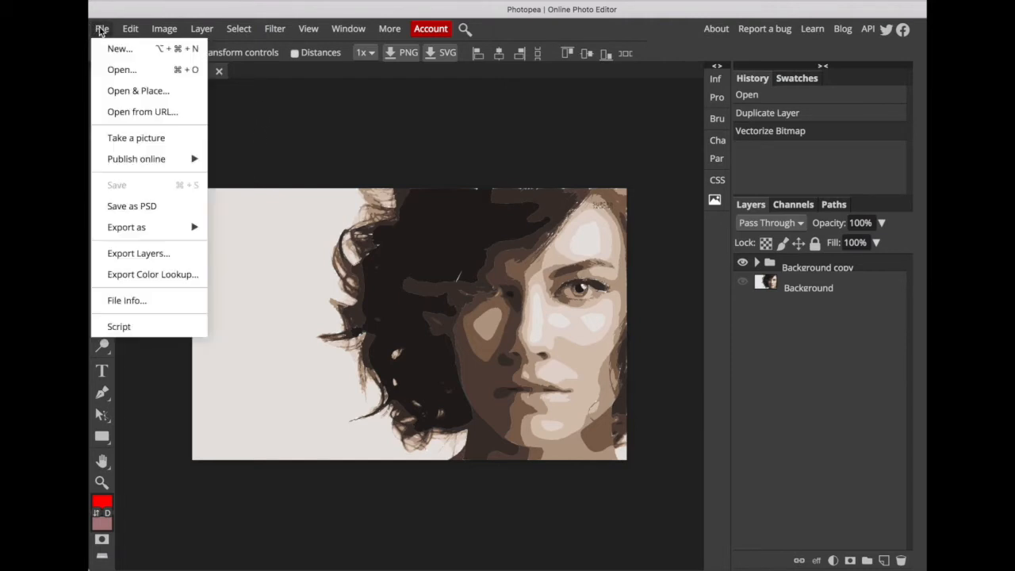
pyautogui.click(123, 71)
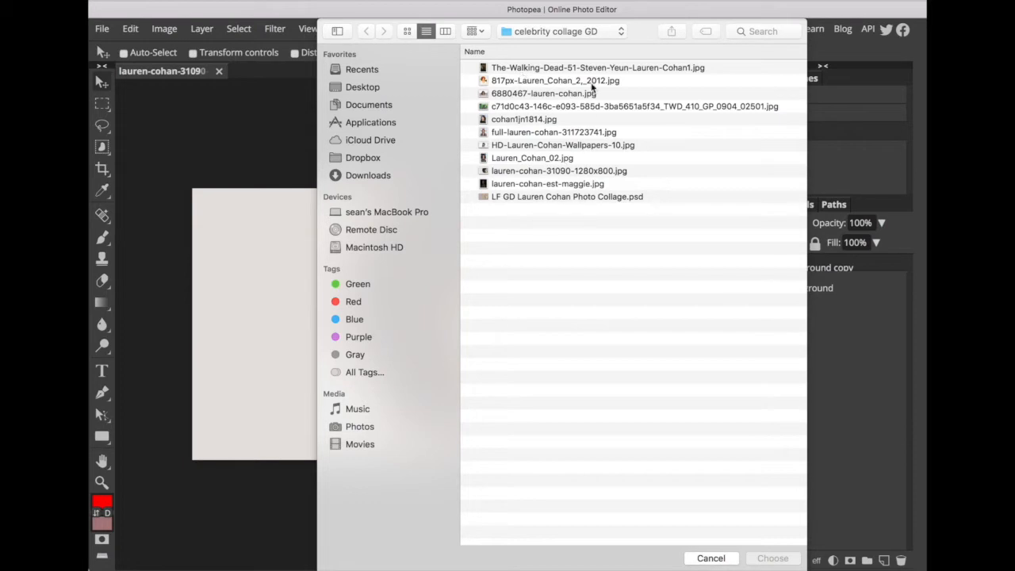
pyautogui.click(522, 106)
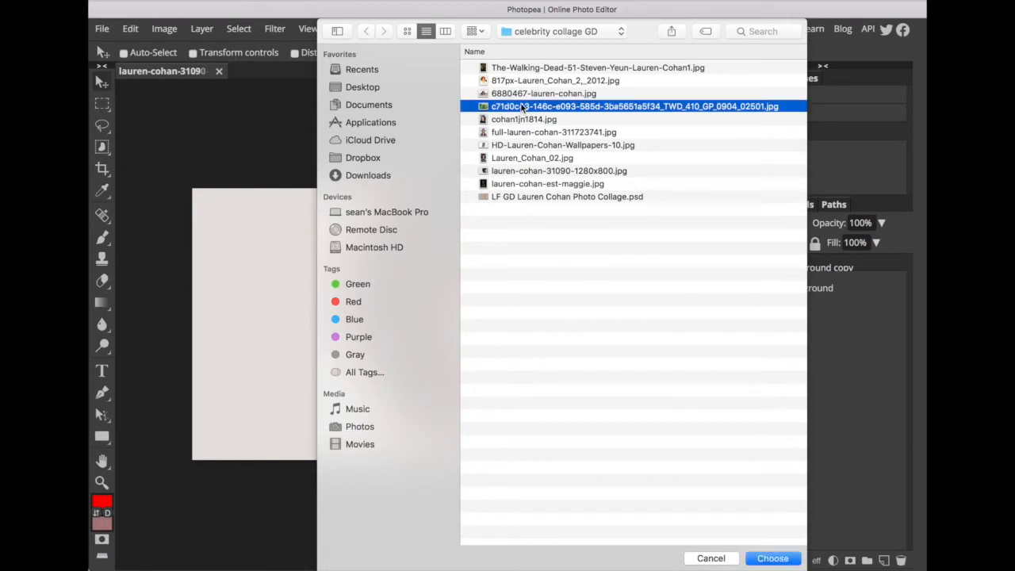
pyautogui.press('space')
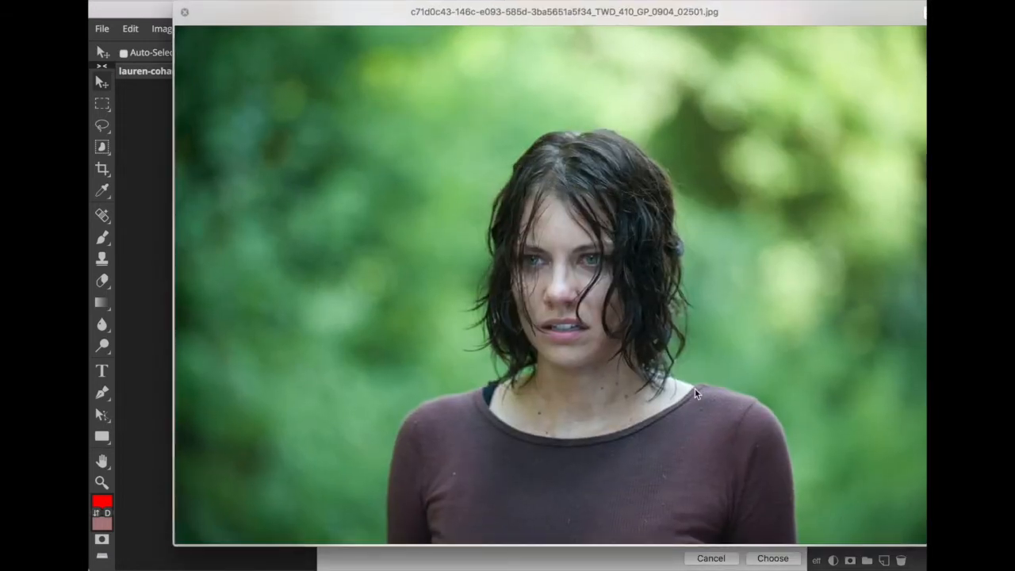
pyautogui.press('space')
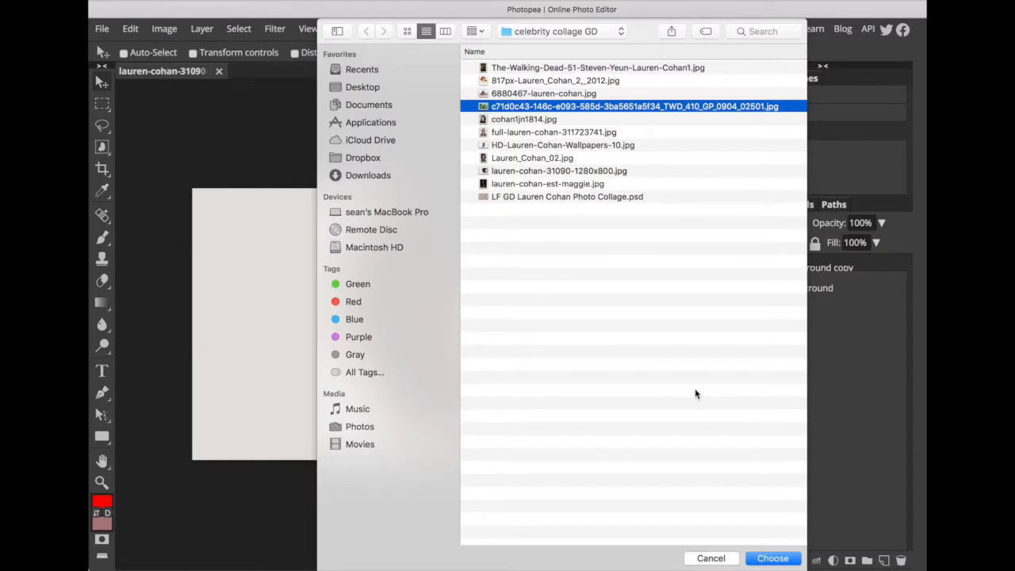
pyautogui.click(772, 559)
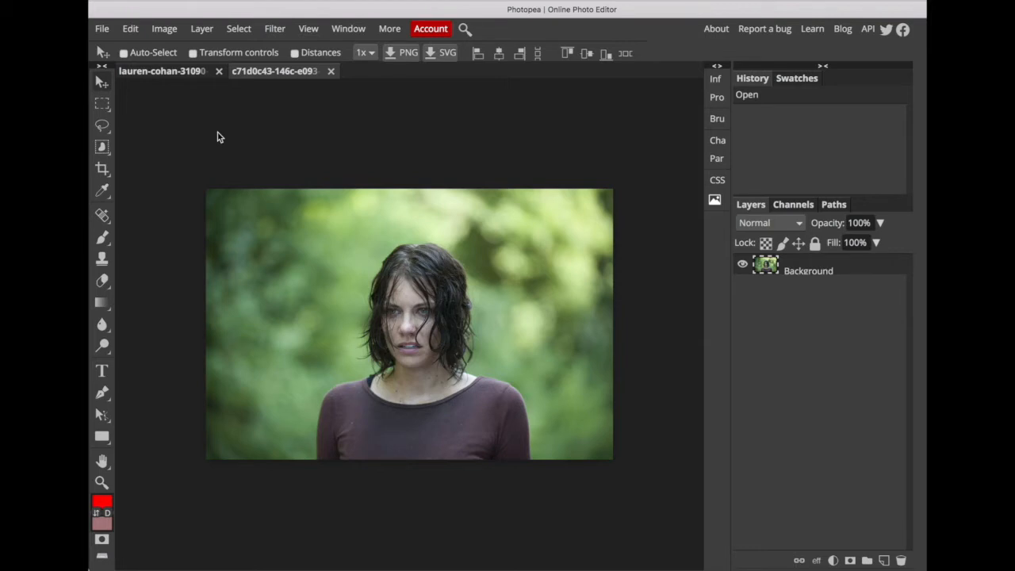
# - Start a crop on the green-background photo and constrain it to a fixed ratio of 1:1
pyautogui.click(101, 170)
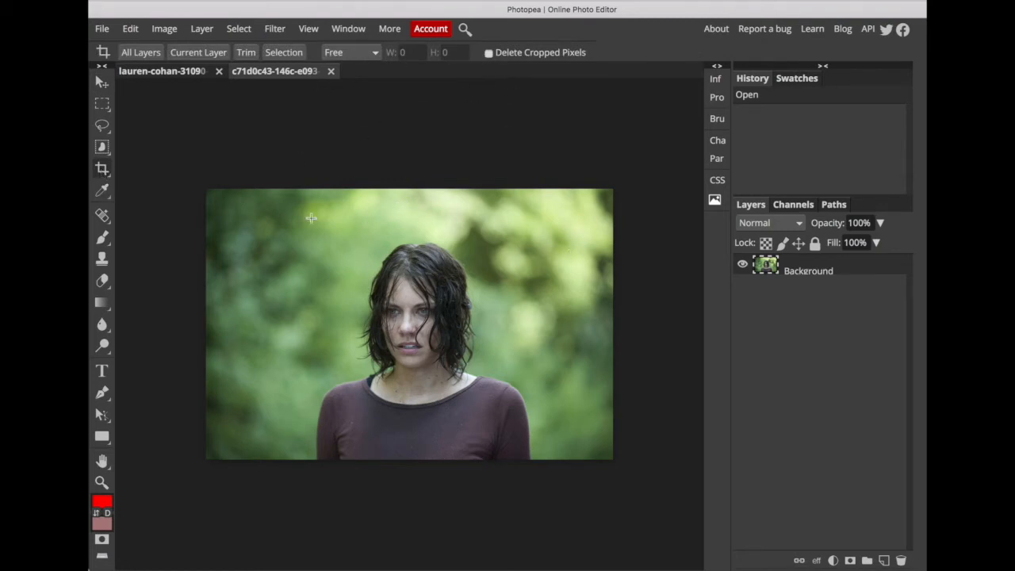
pyautogui.moveTo(267, 179); pyautogui.dragTo(547, 479)
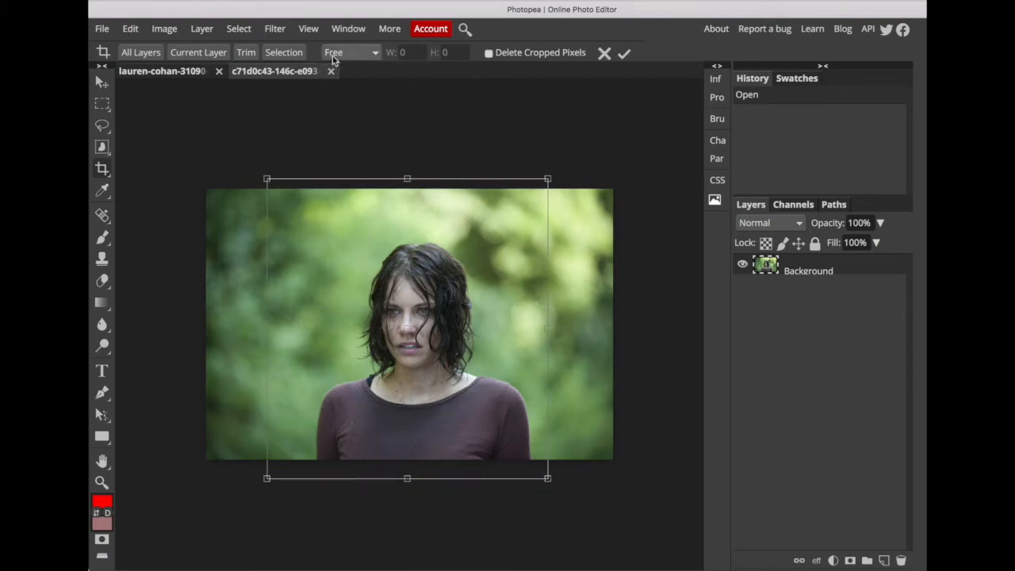
pyautogui.click(376, 55)
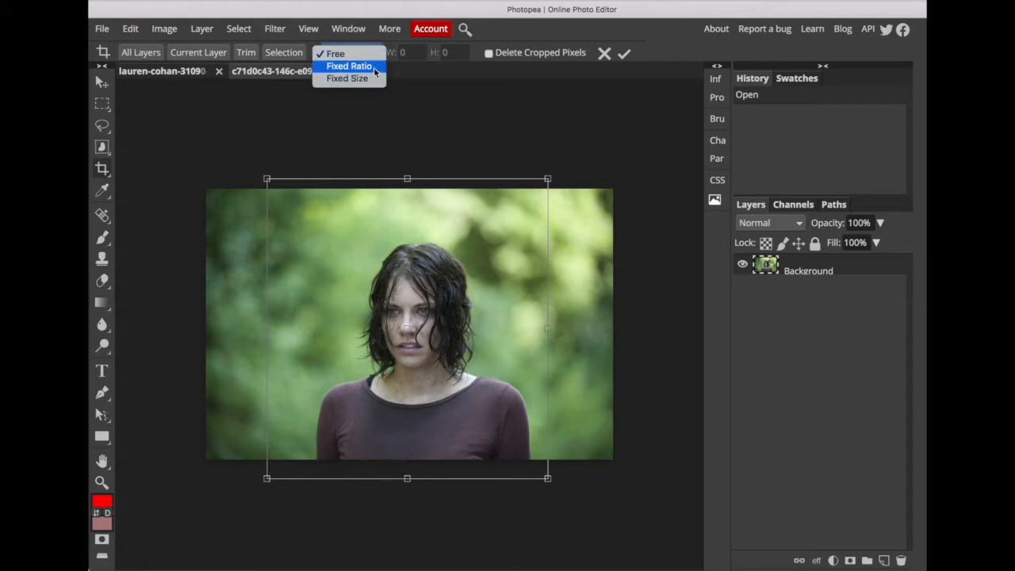
pyautogui.click(375, 68)
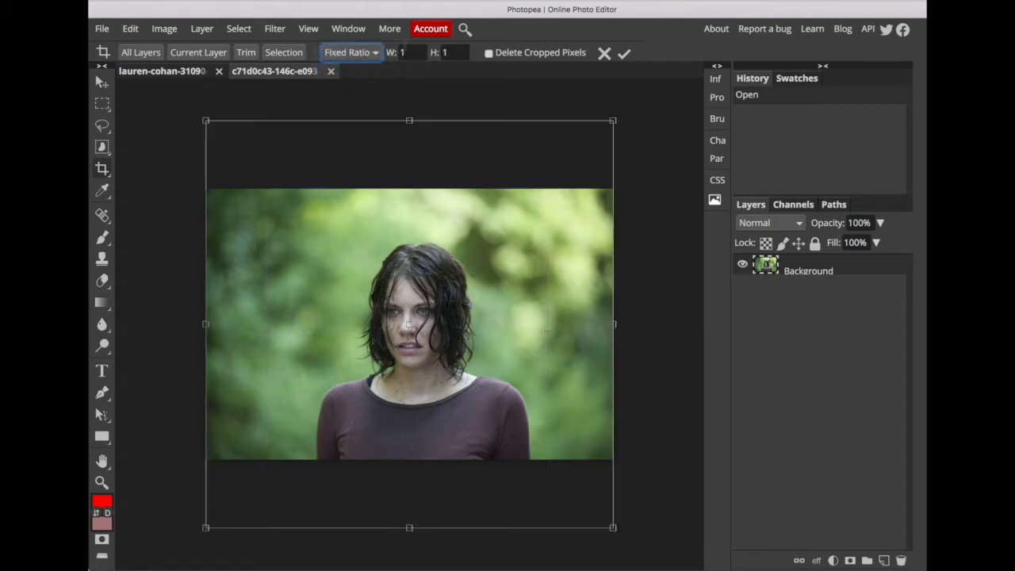
# - Shrink the square crop frame and position it around the woman's head and shoulders
pyautogui.click(207, 123)
pyautogui.moveTo(206, 121); pyautogui.dragTo(371, 285)
pyautogui.moveTo(395, 329); pyautogui.dragTo(345, 274)
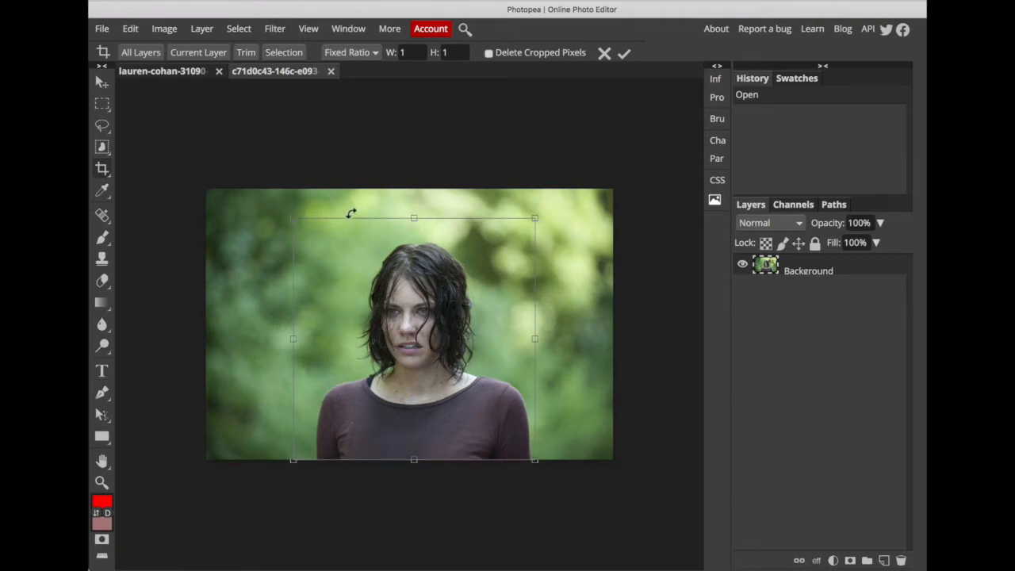
pyautogui.moveTo(356, 224)
pyautogui.mouseDown()
pyautogui.moveTo(267, 219)
pyautogui.moveTo(159, 144)
pyautogui.moveTo(161, 134)
pyautogui.moveTo(370, 245)
pyautogui.moveTo(361, 224)
pyautogui.mouseUp()
# - Nudge the crop frame slightly upward so it stays within the photo's lower edge, and apply the crop
pyautogui.press('Up')
pyautogui.press('Up')
pyautogui.press('Up')
pyautogui.press('Up')
pyautogui.press('Up')
pyautogui.press('Up')
pyautogui.press('Up')
pyautogui.press('Up')
pyautogui.press('Up')
pyautogui.press('Up')
pyautogui.press('Up')
pyautogui.press('Up')
pyautogui.press('Up')
pyautogui.press('Up')
pyautogui.press('Up')
pyautogui.press('Up')
pyautogui.press('Up')
pyautogui.press('Up')
pyautogui.press('Up')
pyautogui.press('Up')
pyautogui.press('Up')
pyautogui.press('Up')
pyautogui.press('Up')
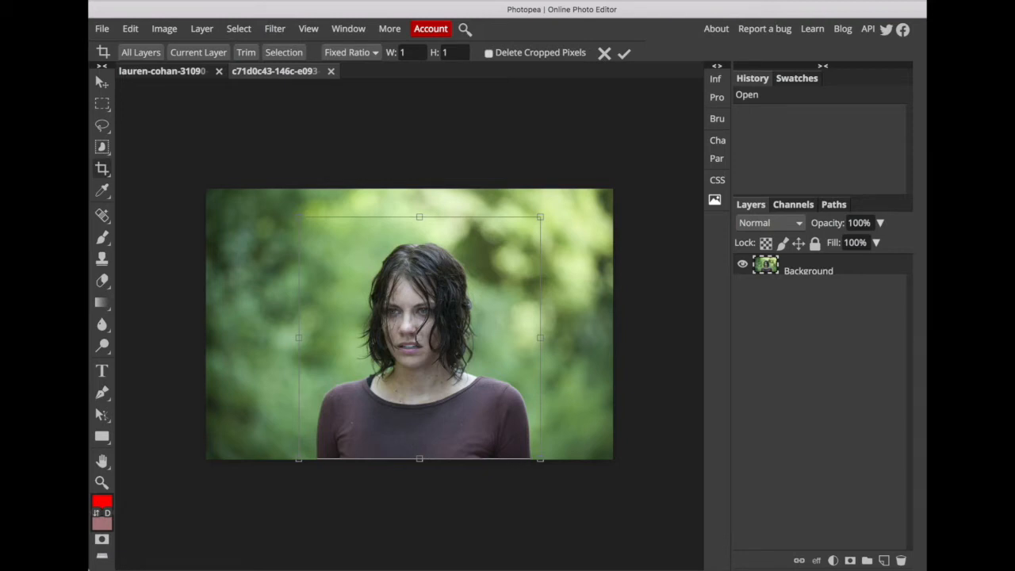
pyautogui.press('Return')
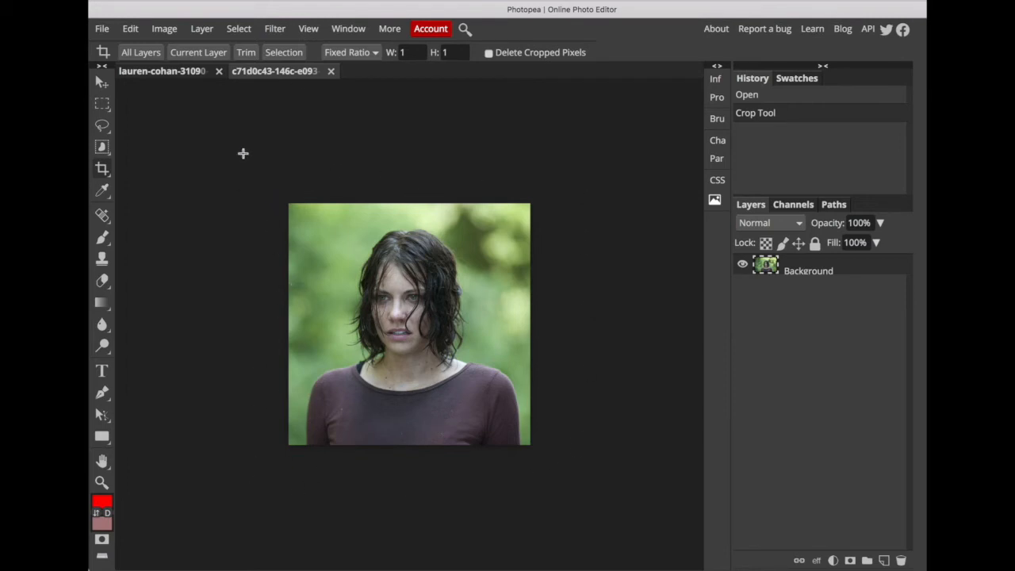
# - Resize the cropped green-background photo to 50 × 50 px with resampling
pyautogui.click(164, 30)
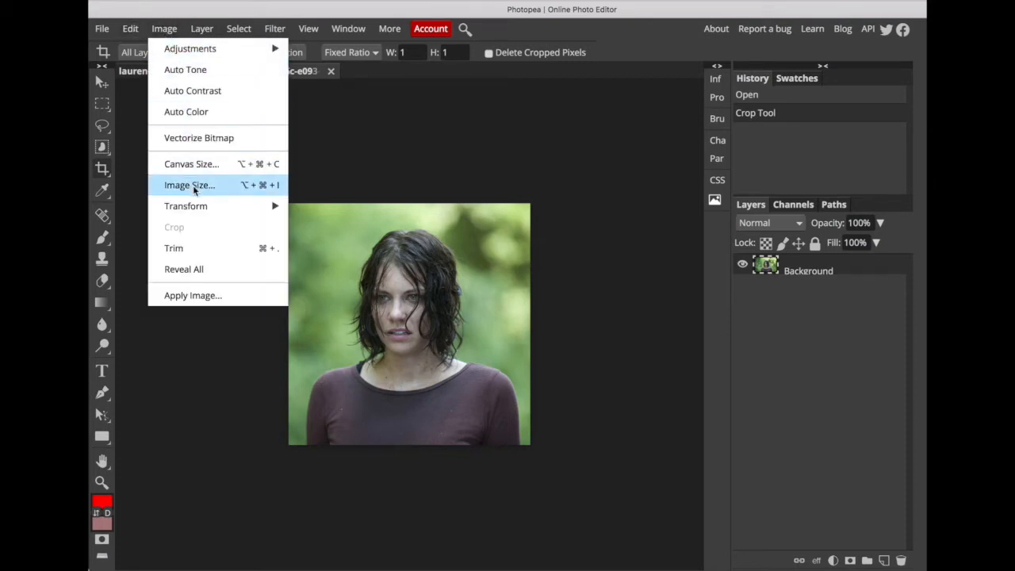
pyautogui.click(239, 187)
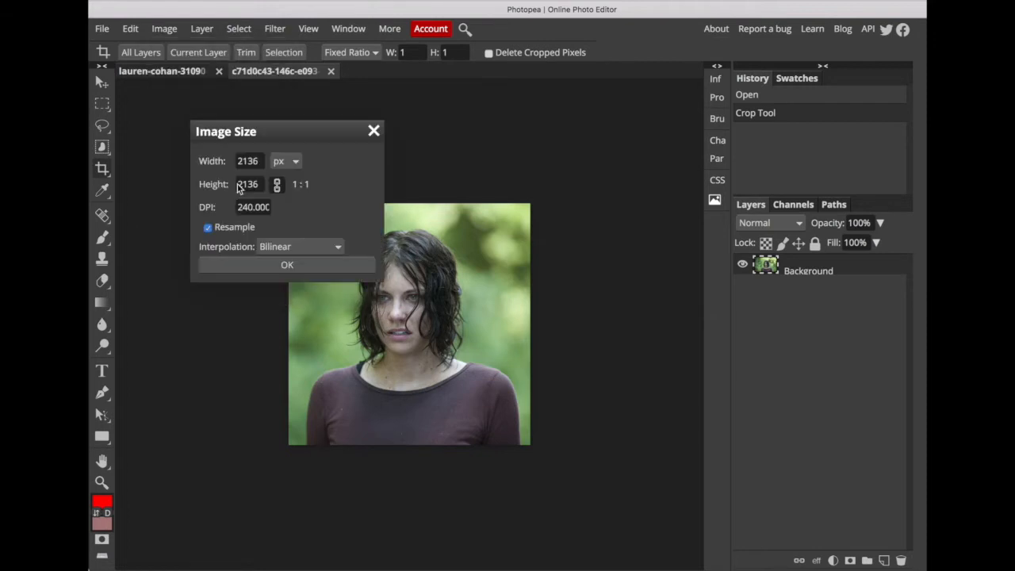
pyautogui.moveTo(320, 138); pyautogui.dragTo(690, 98)
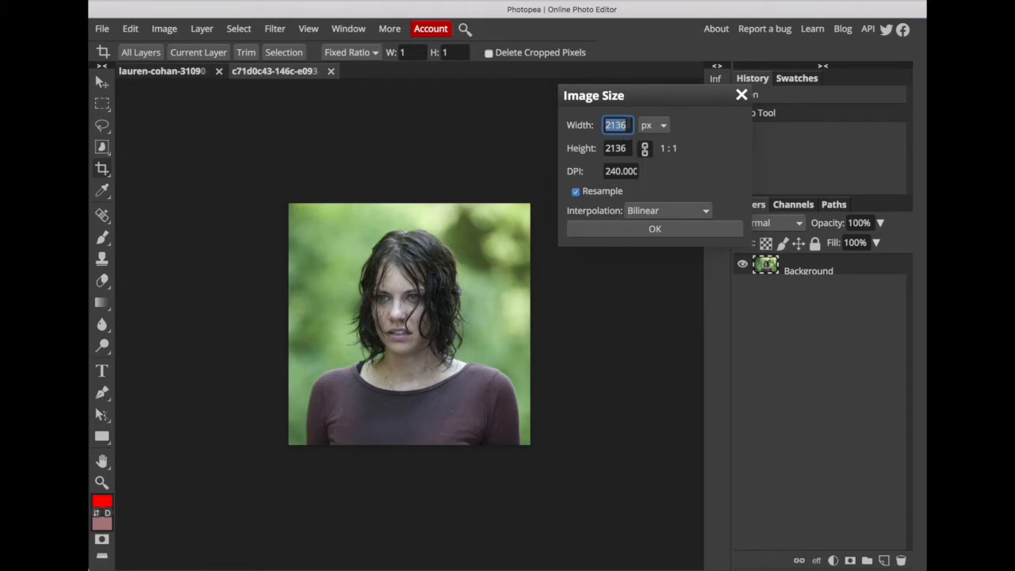
pyautogui.write('50')
pyautogui.press('Tab')
pyautogui.click(705, 153)
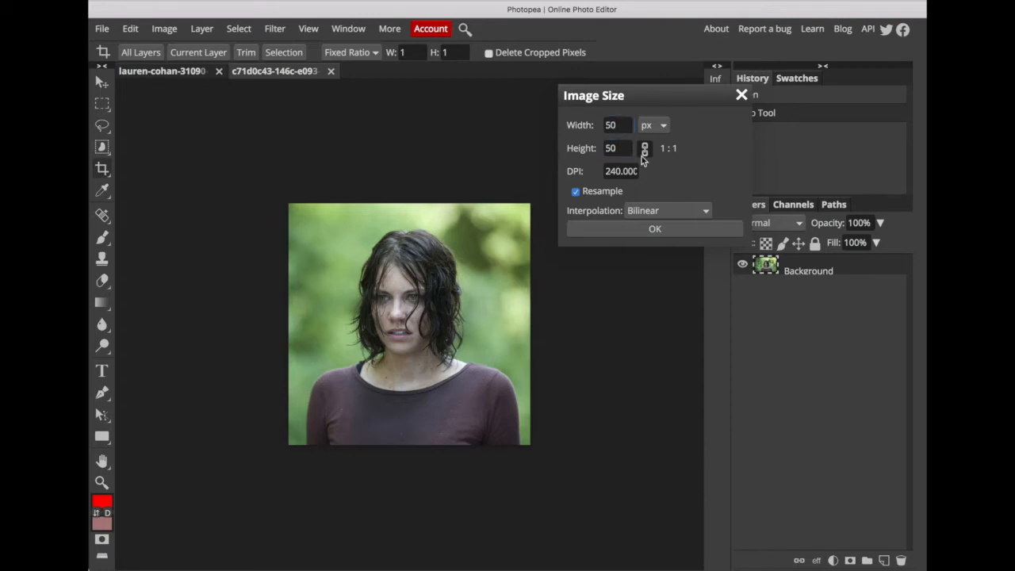
pyautogui.click(663, 232)
pyautogui.scroll(5, 409, 324)
pyautogui.scroll(5, 410, 324)
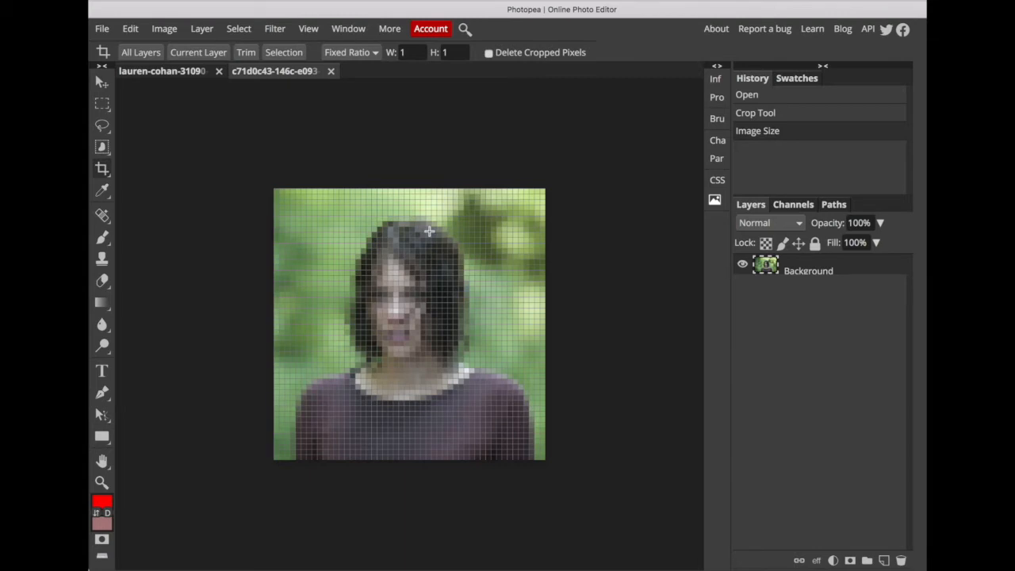
# - Define the shrunken green-background photo as a new pattern and close its document without saving
pyautogui.click(129, 30)
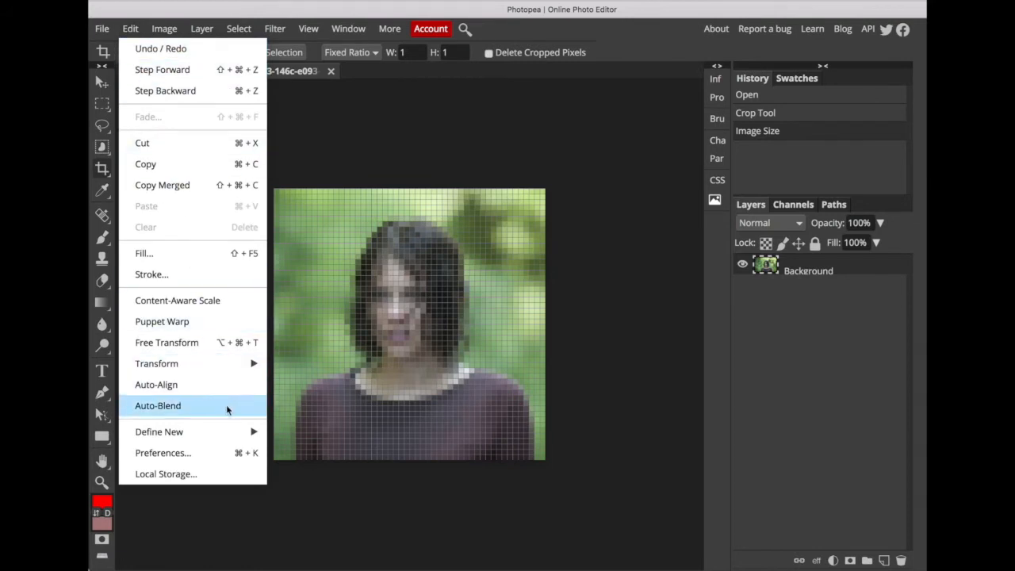
pyautogui.moveTo(204, 435)
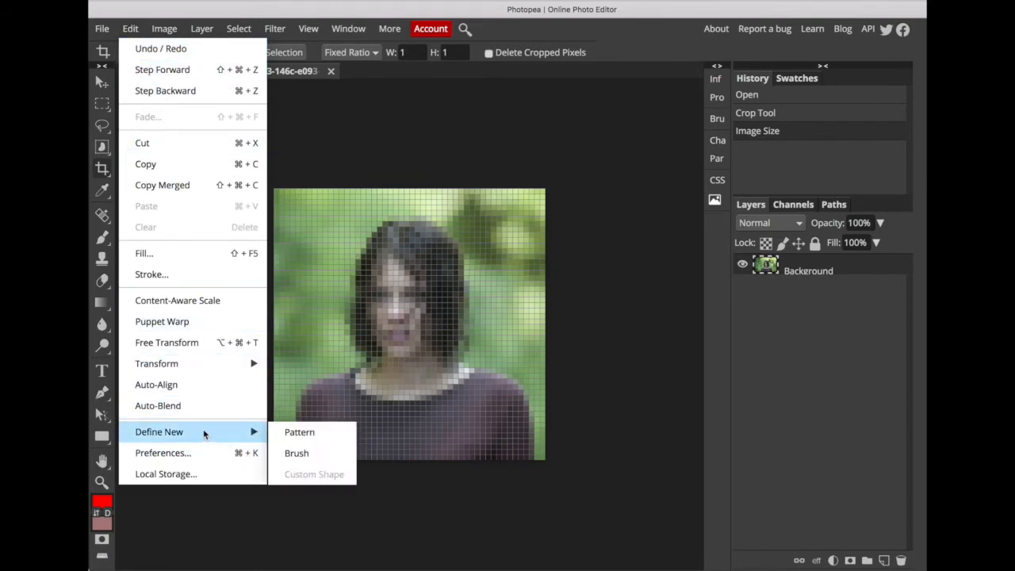
pyautogui.click(295, 438)
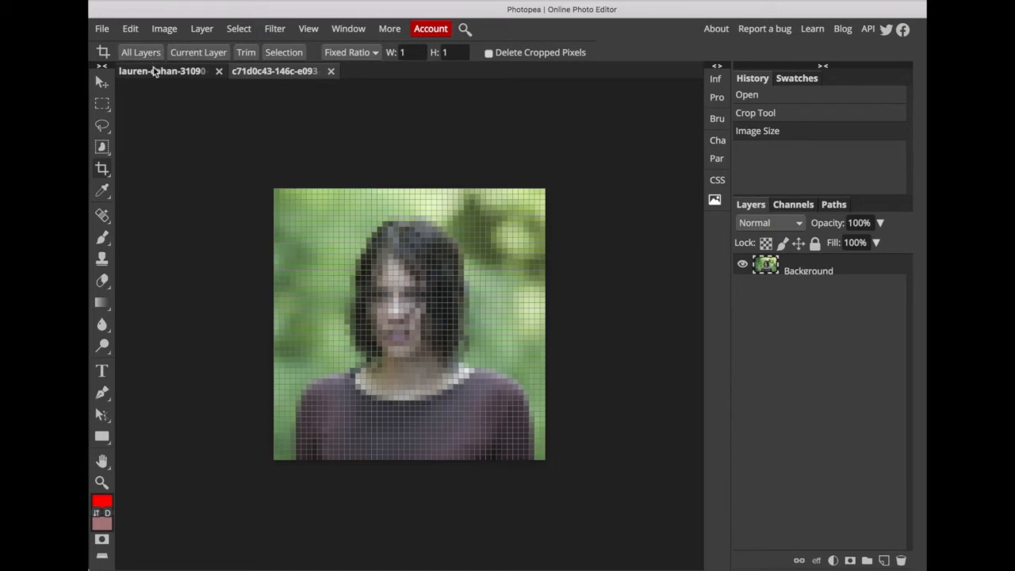
pyautogui.click(330, 71)
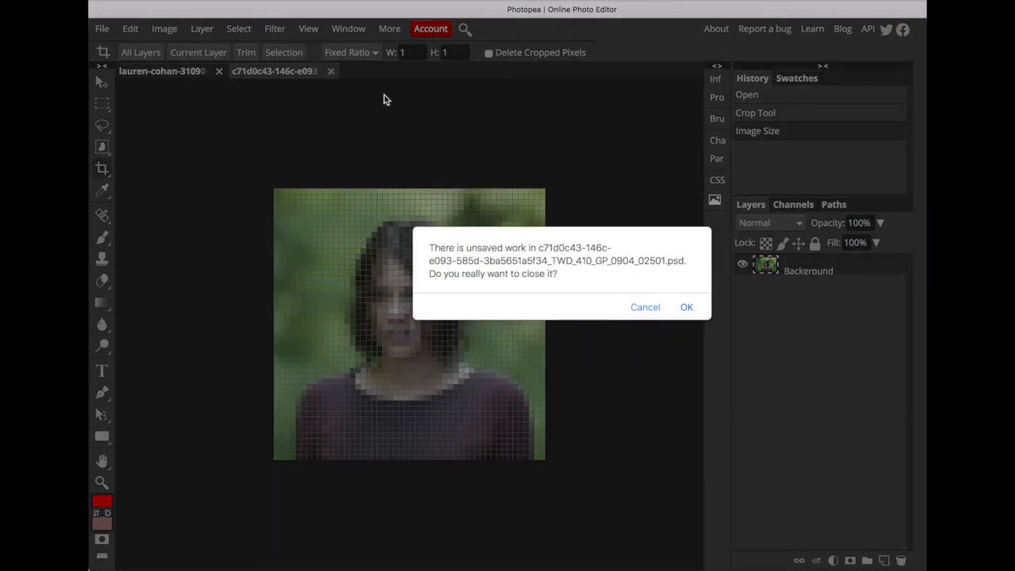
pyautogui.click(686, 309)
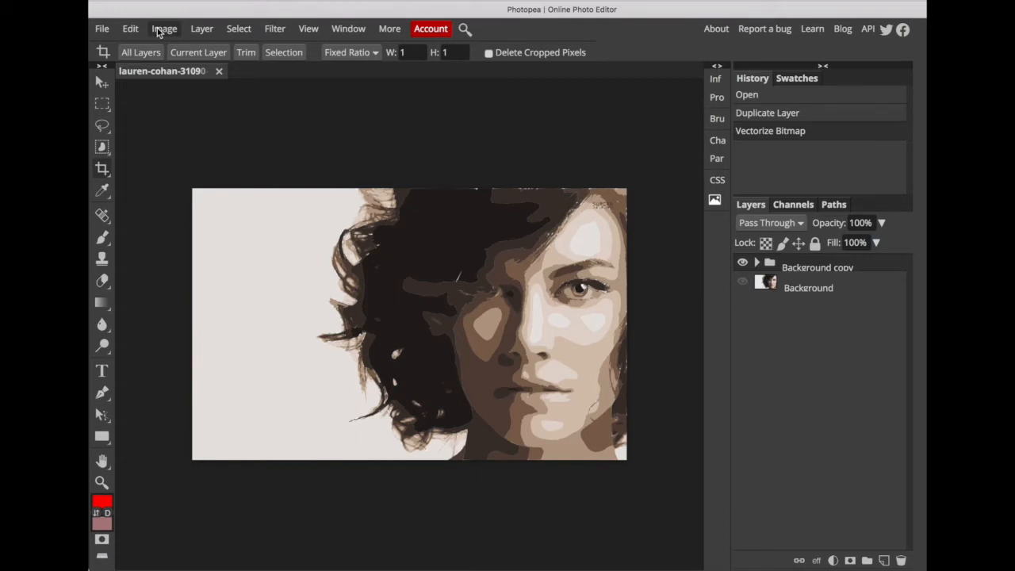
# - Select the darkest hair tone of the vectorized portrait with Color Range at a fuzziness of 2
pyautogui.click(239, 29)
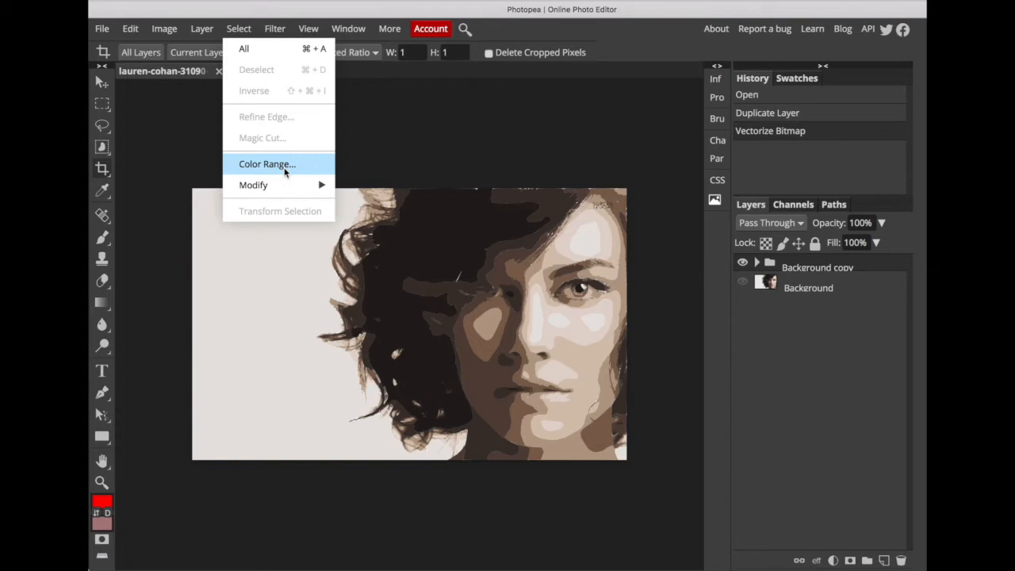
pyautogui.click(284, 168)
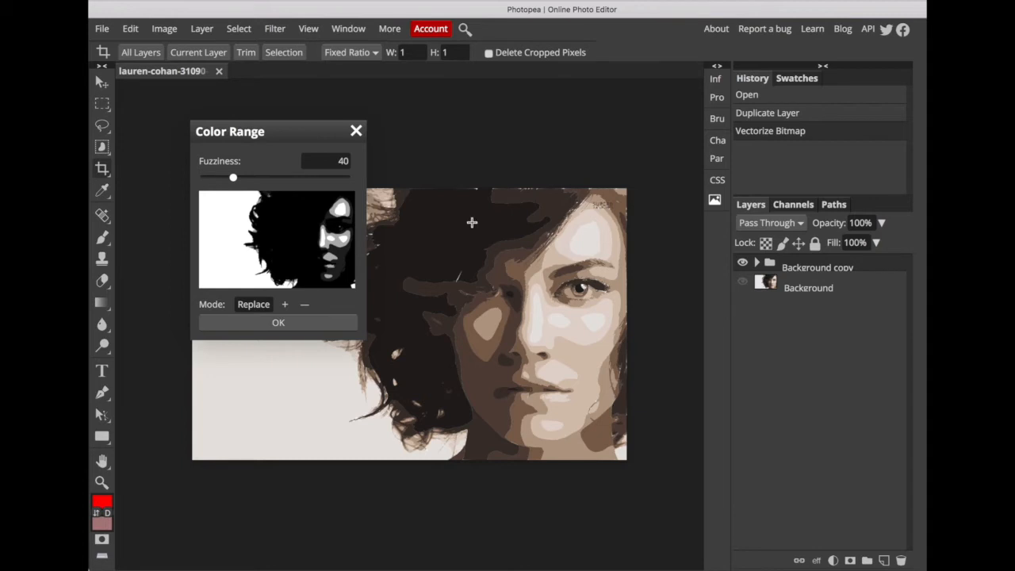
pyautogui.click(469, 218)
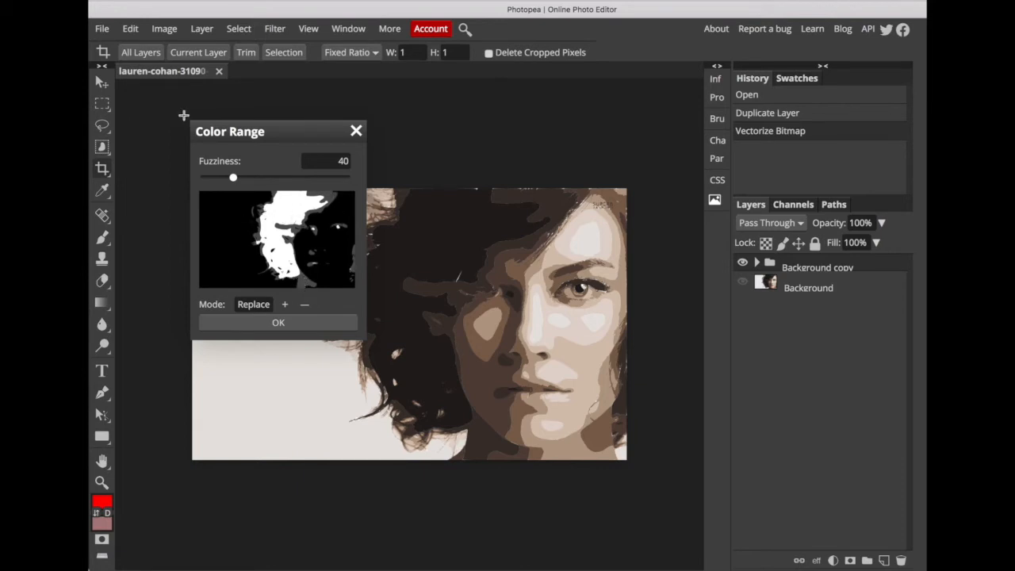
pyautogui.moveTo(233, 178); pyautogui.dragTo(207, 180)
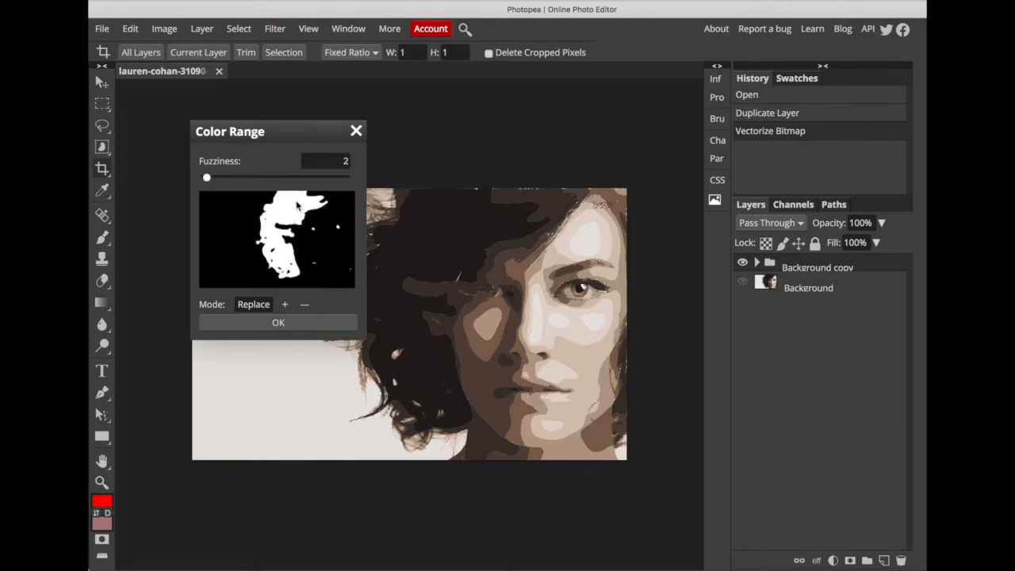
pyautogui.click(276, 324)
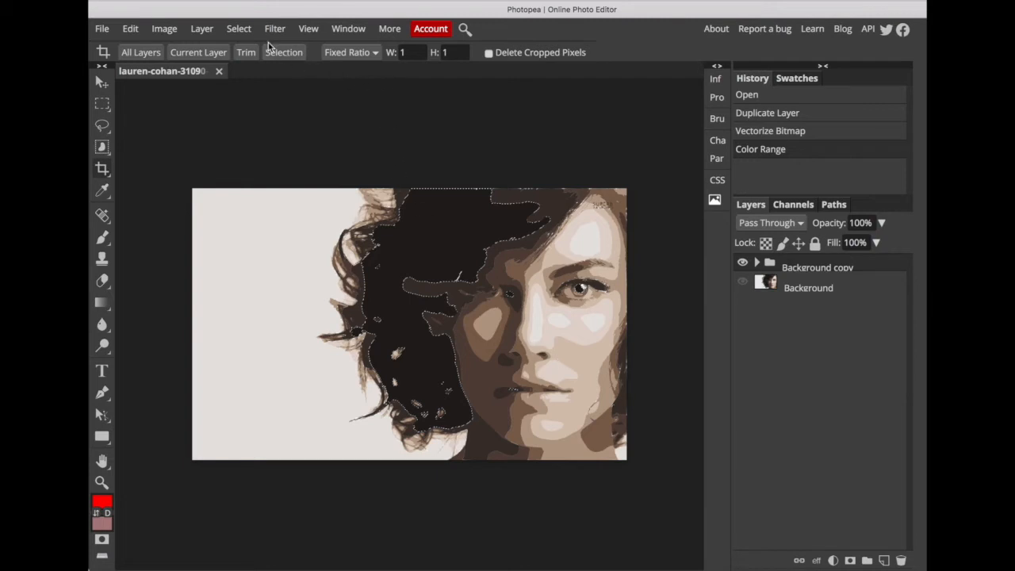
# - Add a pattern fill layer over the selected hair area, using the green-background photo pattern
pyautogui.click(203, 32)
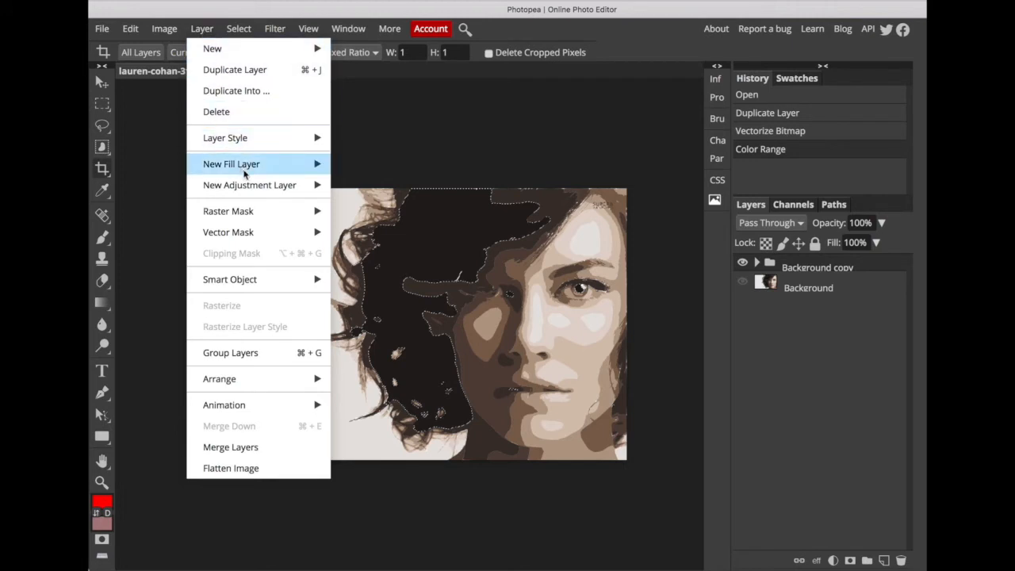
pyautogui.moveTo(249, 172)
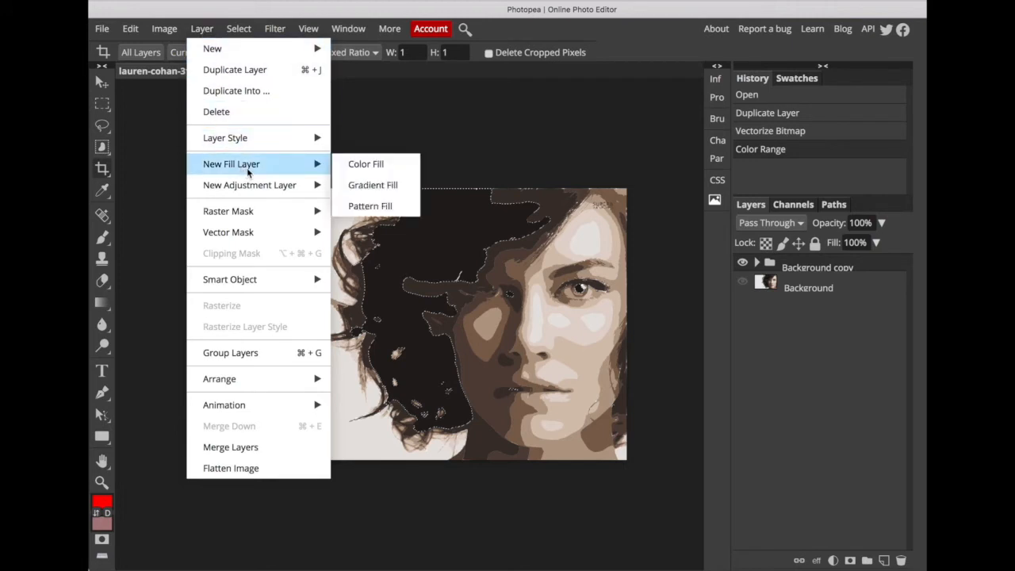
pyautogui.click(367, 207)
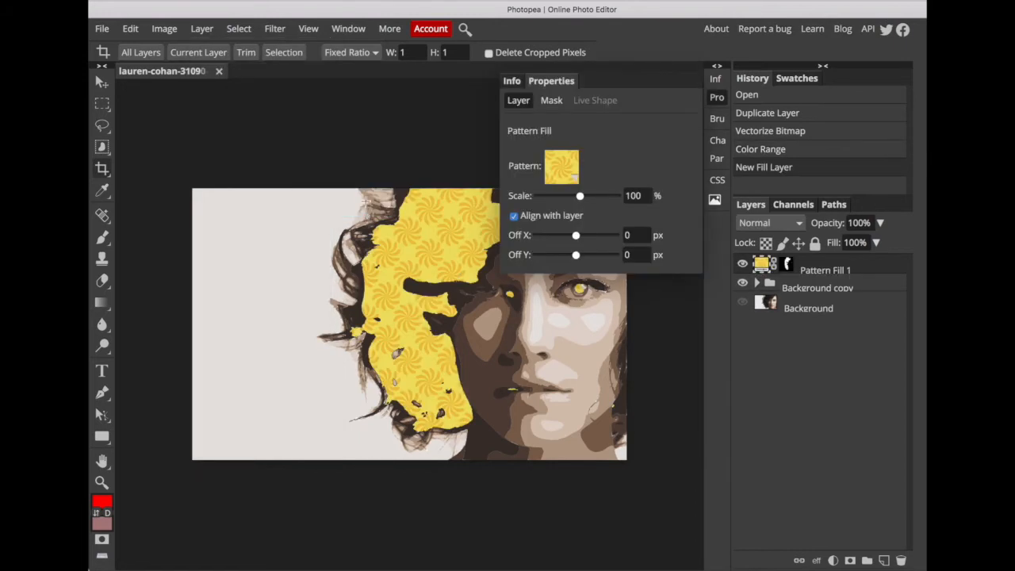
pyautogui.click(576, 180)
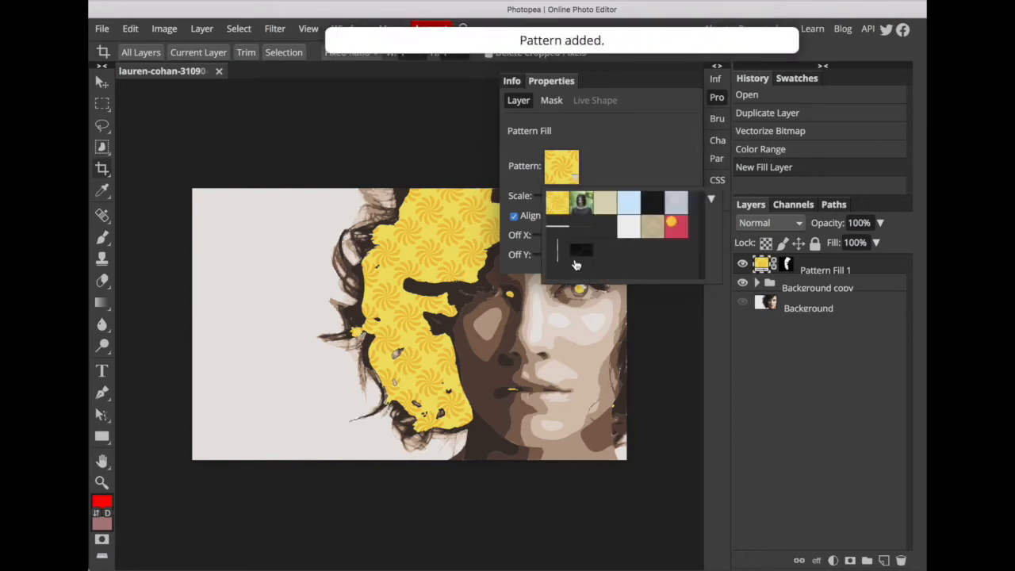
pyautogui.click(586, 207)
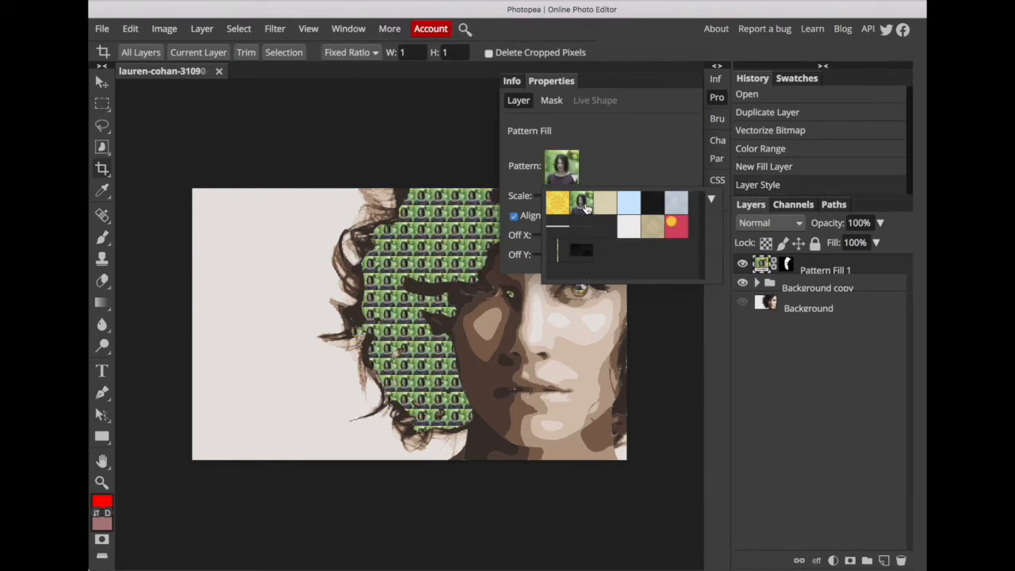
pyautogui.click(610, 161)
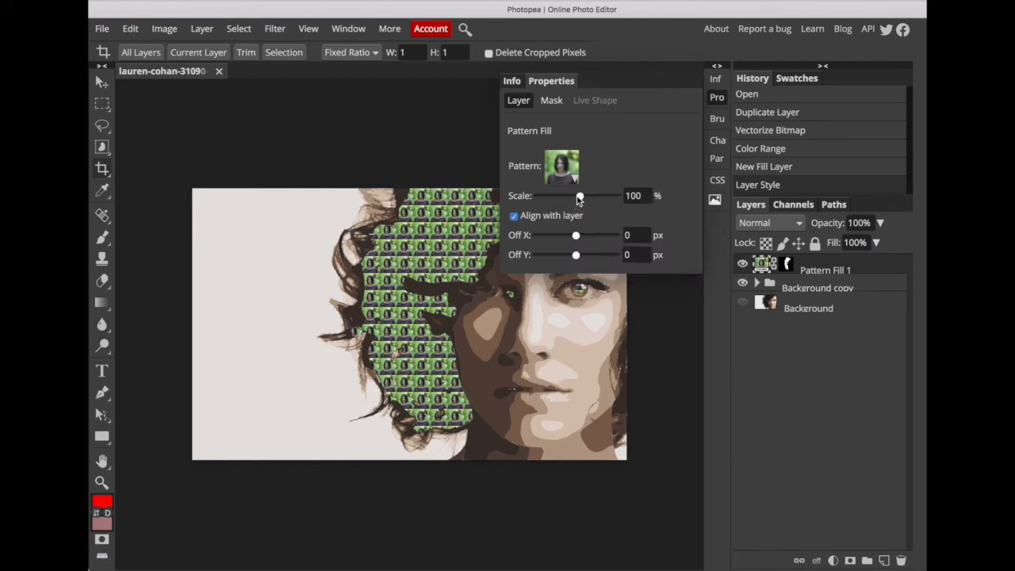
# - Set the pattern fill's scale to 20%, close its properties, and toggle the fill layer's visibility off and on
pyautogui.moveTo(580, 199); pyautogui.dragTo(558, 198)
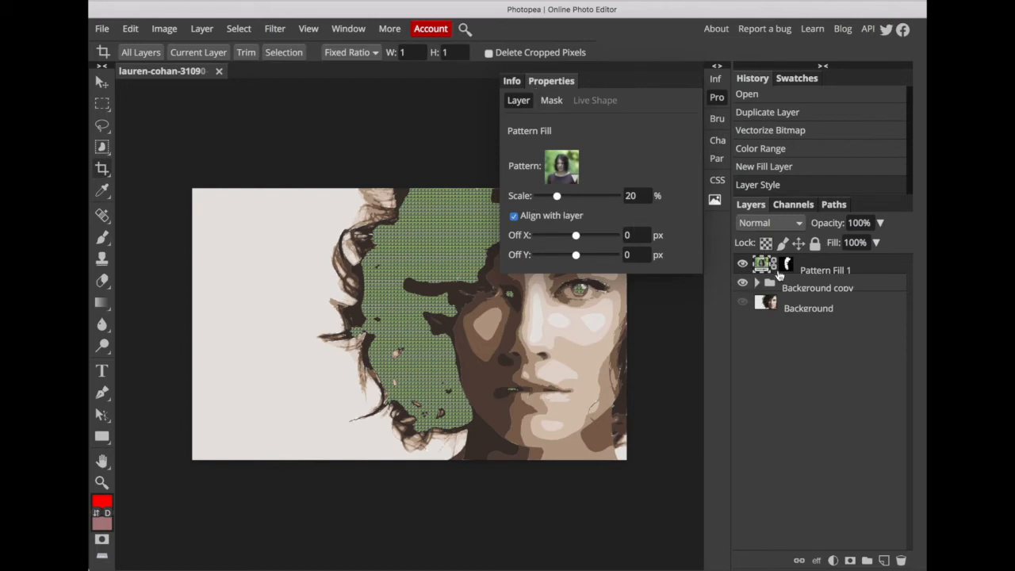
pyautogui.click(716, 100)
pyautogui.click(720, 102)
pyautogui.click(720, 101)
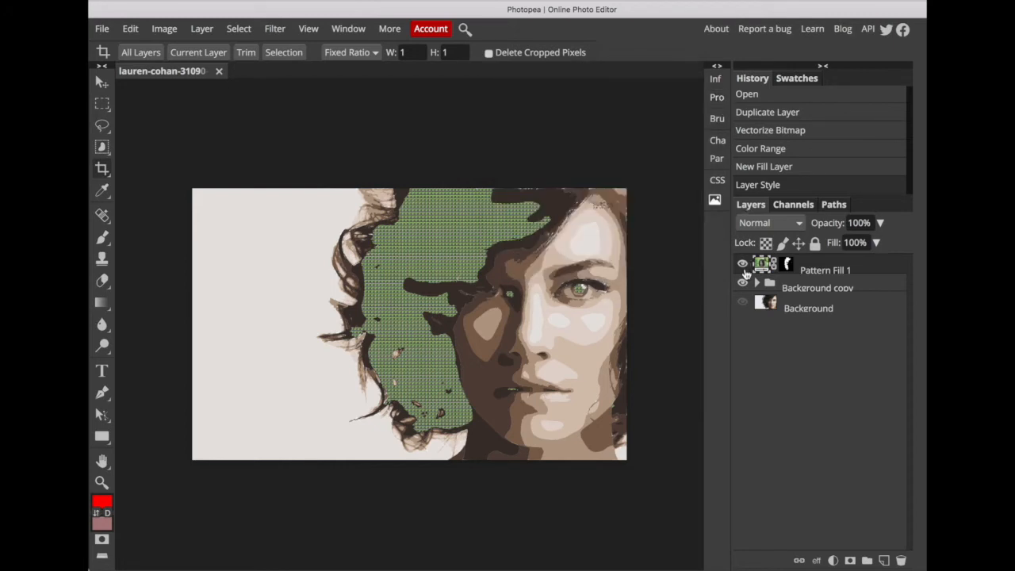
pyautogui.doubleClick(743, 265)
# - Open full-lauren-cohan-311723741.jpg from the celebrity collage GD folder
pyautogui.click(102, 30)
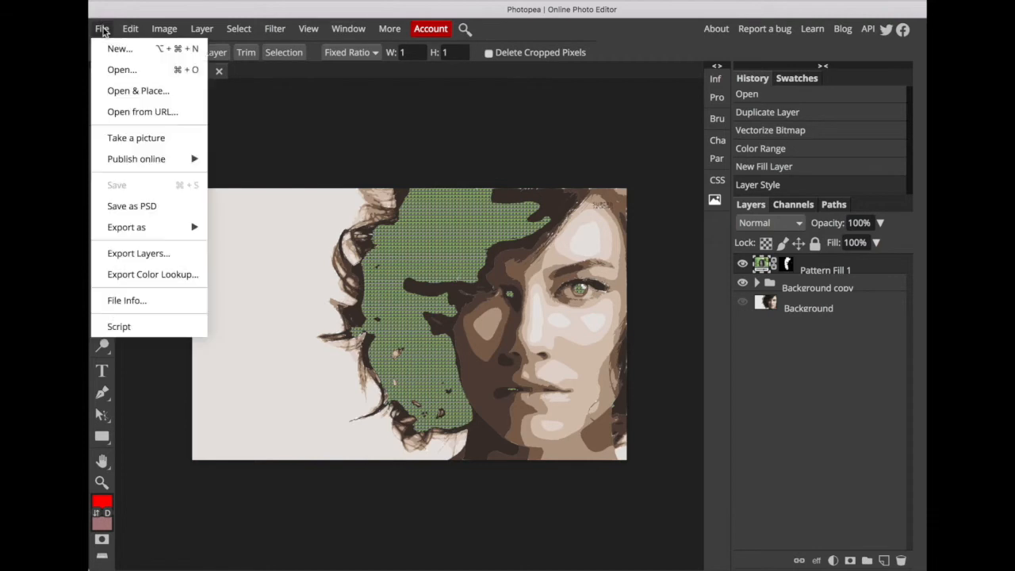
pyautogui.click(132, 70)
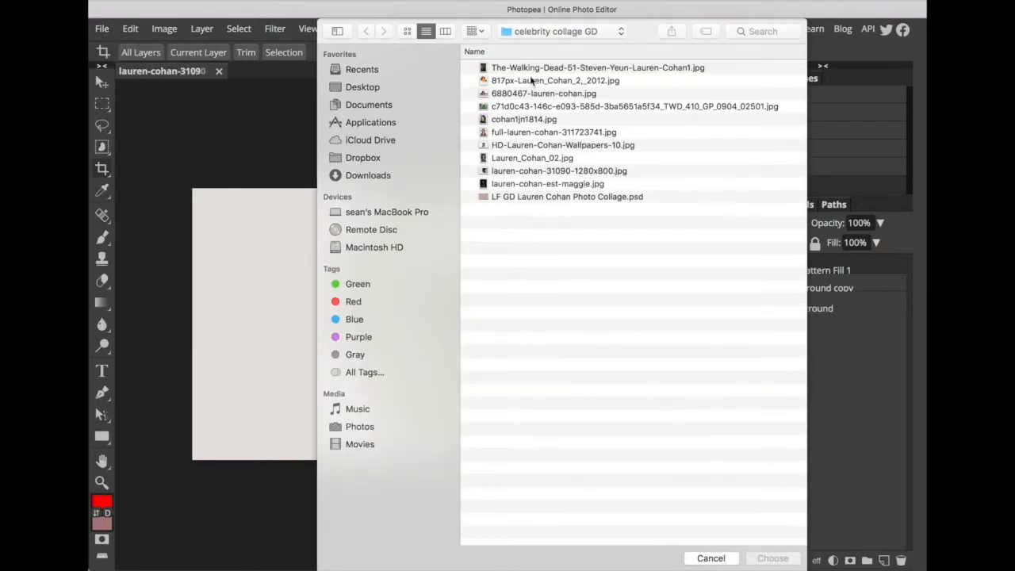
pyautogui.click(505, 134)
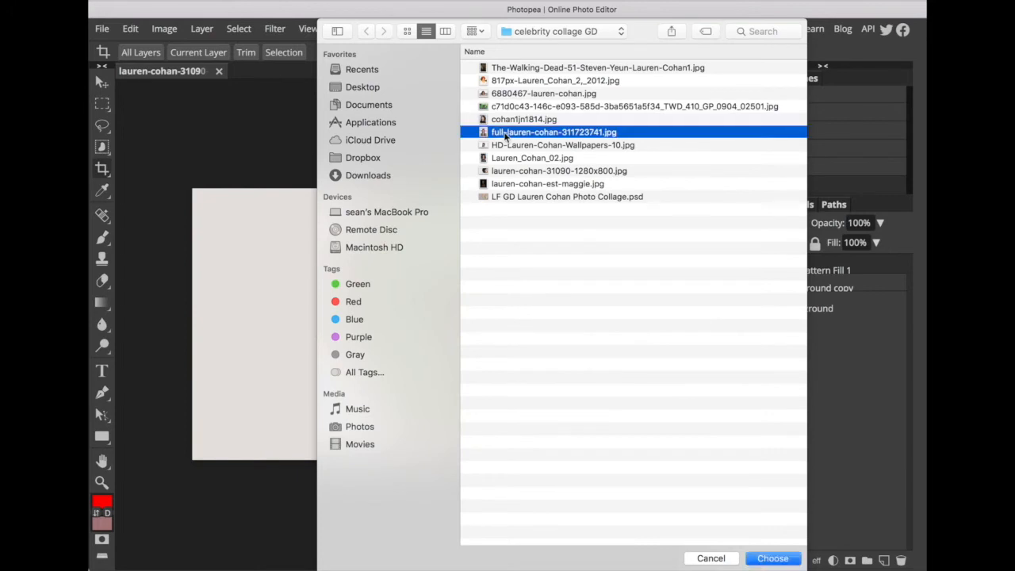
pyautogui.click(771, 559)
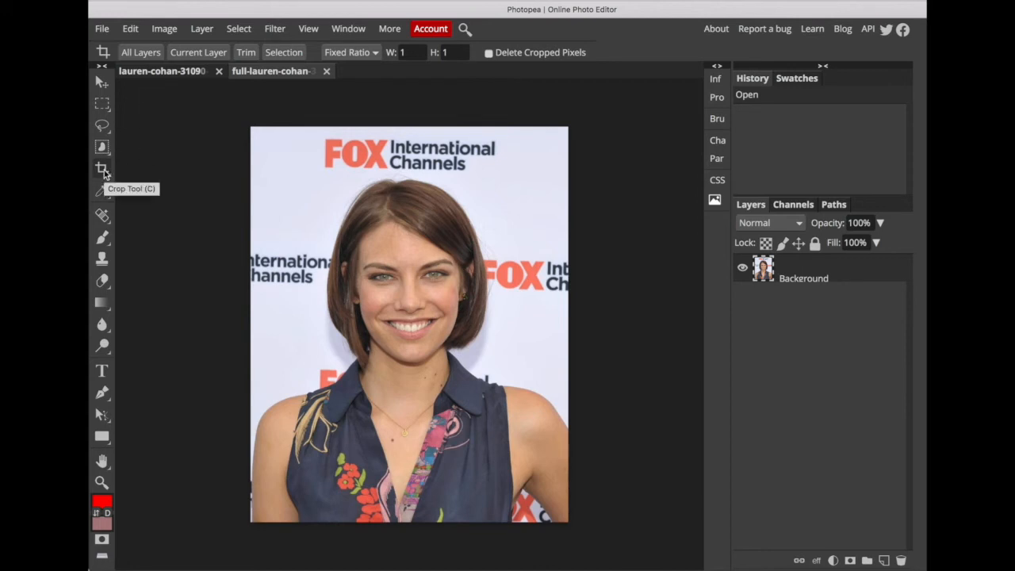
# - Crop the newly opened photo at a fixed 1:1 ratio around the woman's head and shoulders
pyautogui.click(373, 52)
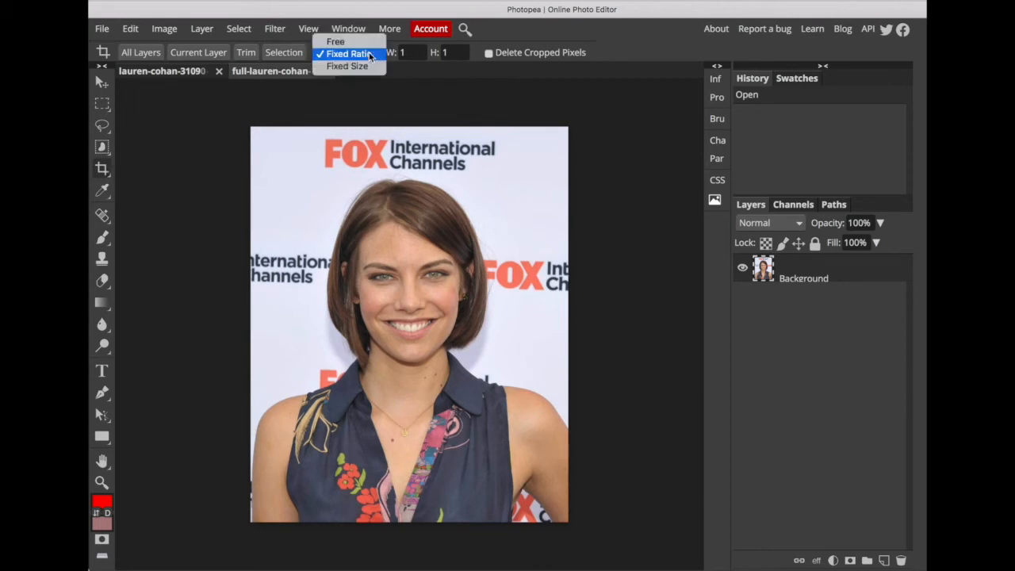
pyautogui.click(370, 54)
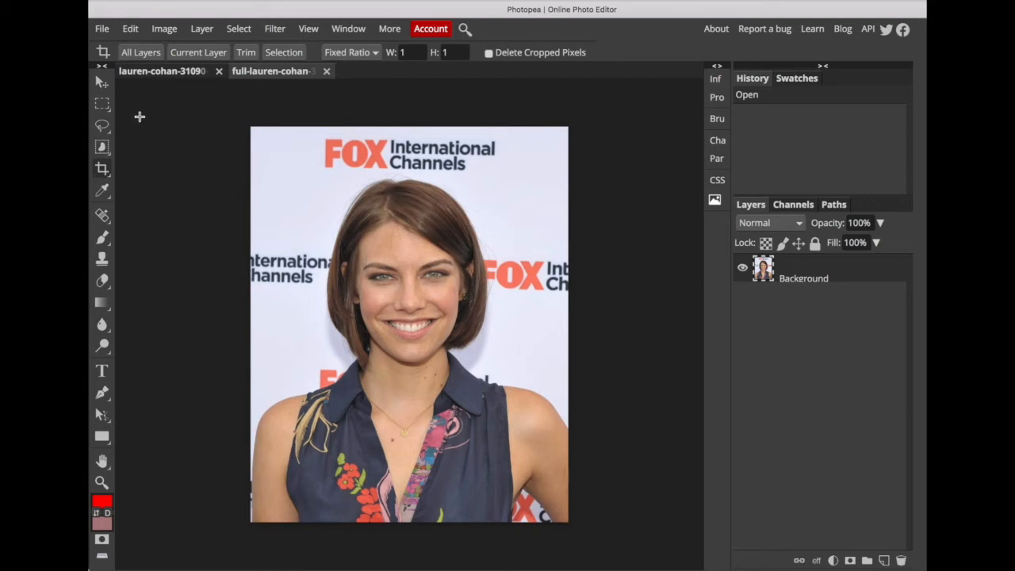
pyautogui.moveTo(226, 138); pyautogui.dragTo(552, 461)
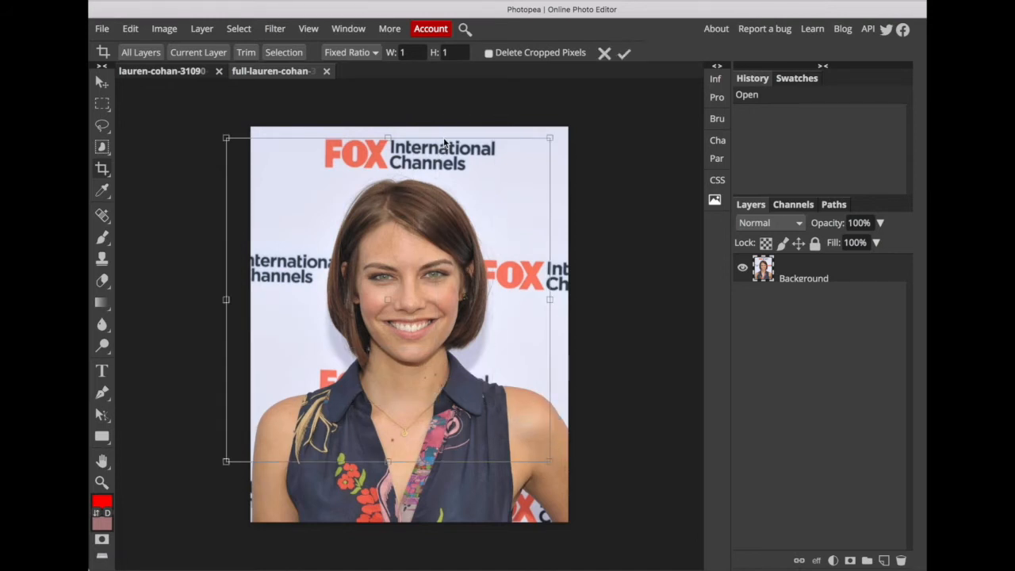
pyautogui.moveTo(444, 145); pyautogui.dragTo(466, 205)
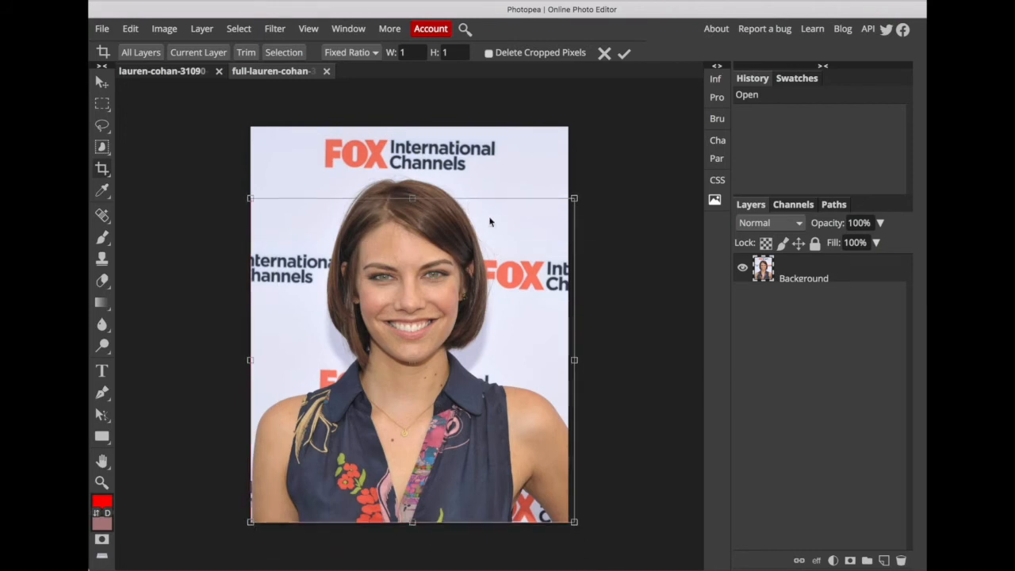
pyautogui.moveTo(566, 193); pyautogui.dragTo(556, 206)
pyautogui.moveTo(479, 221); pyautogui.dragTo(486, 169)
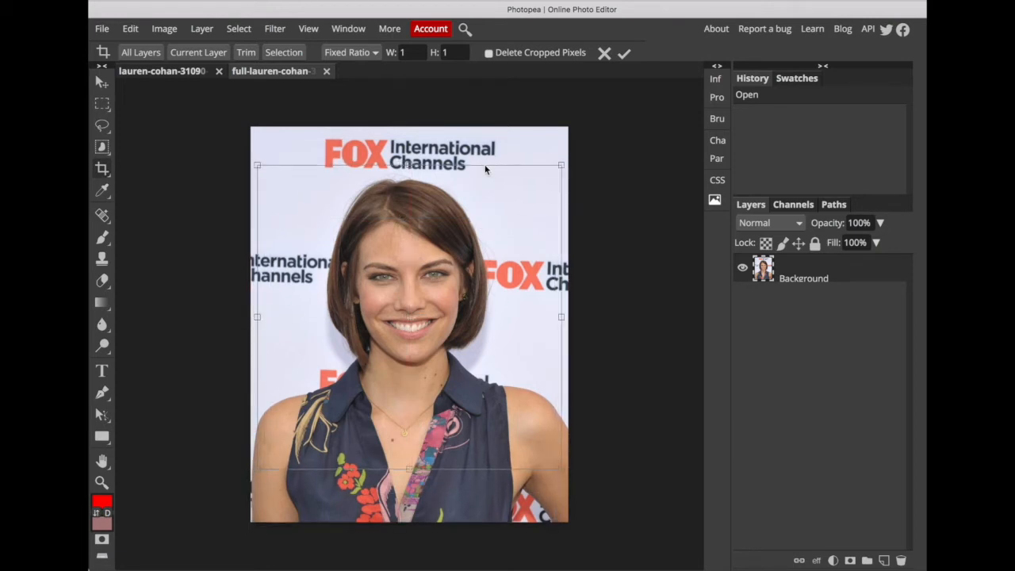
pyautogui.press('Return')
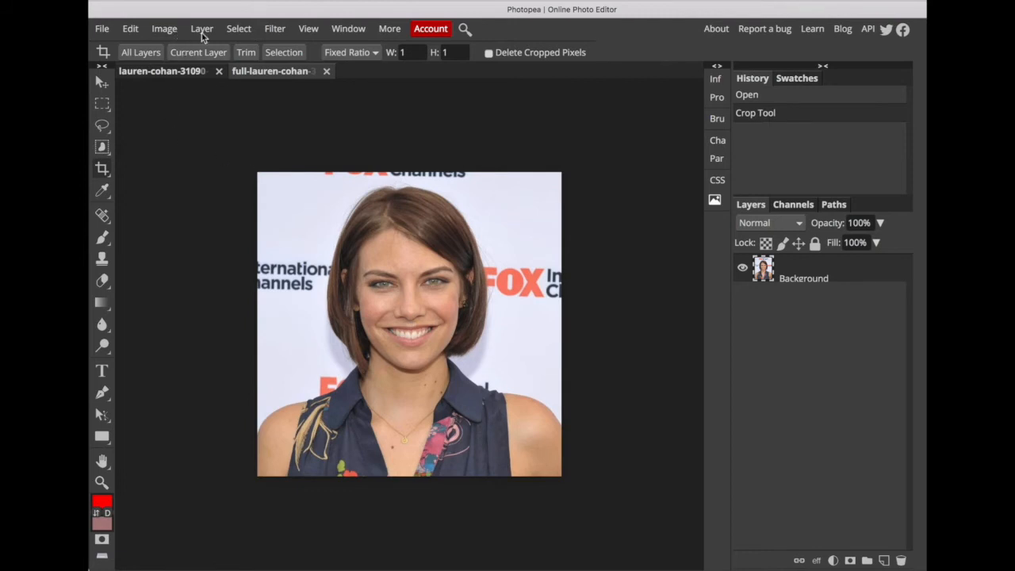
# - Resize the cropped portrait photo to 50 × 50 px
pyautogui.click(168, 35)
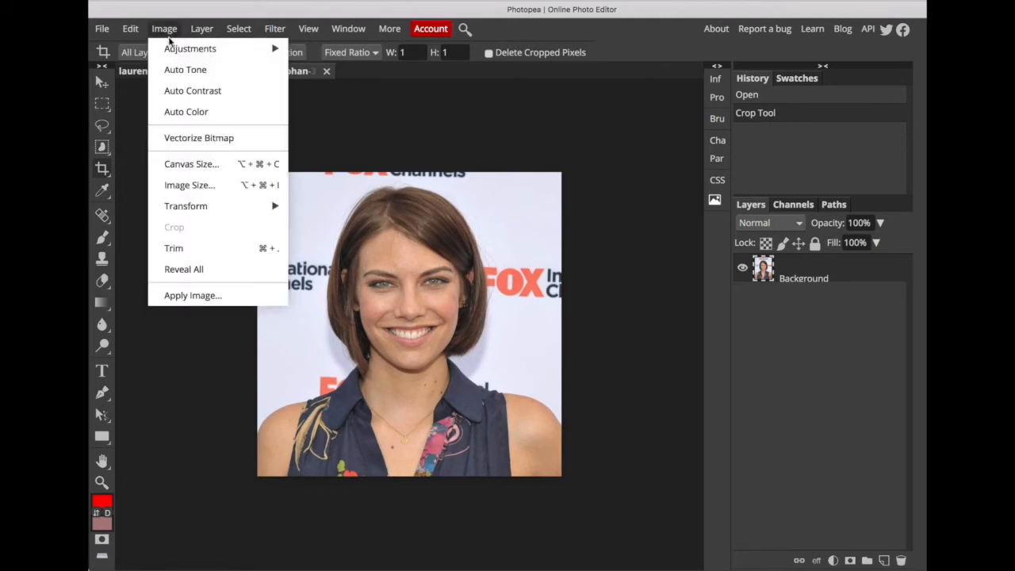
pyautogui.click(220, 195)
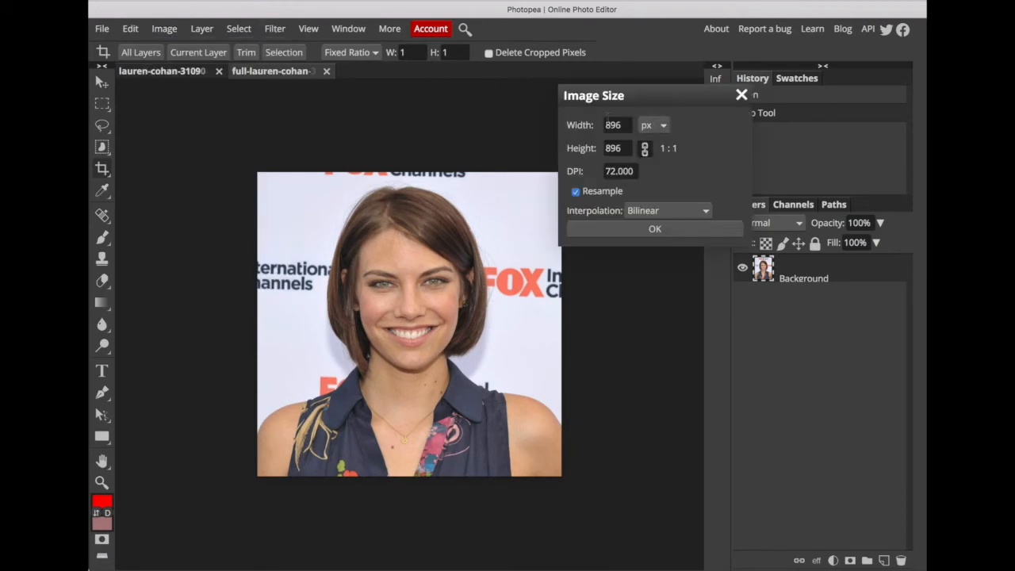
pyautogui.doubleClick(626, 124)
pyautogui.write('50')
pyautogui.click(699, 148)
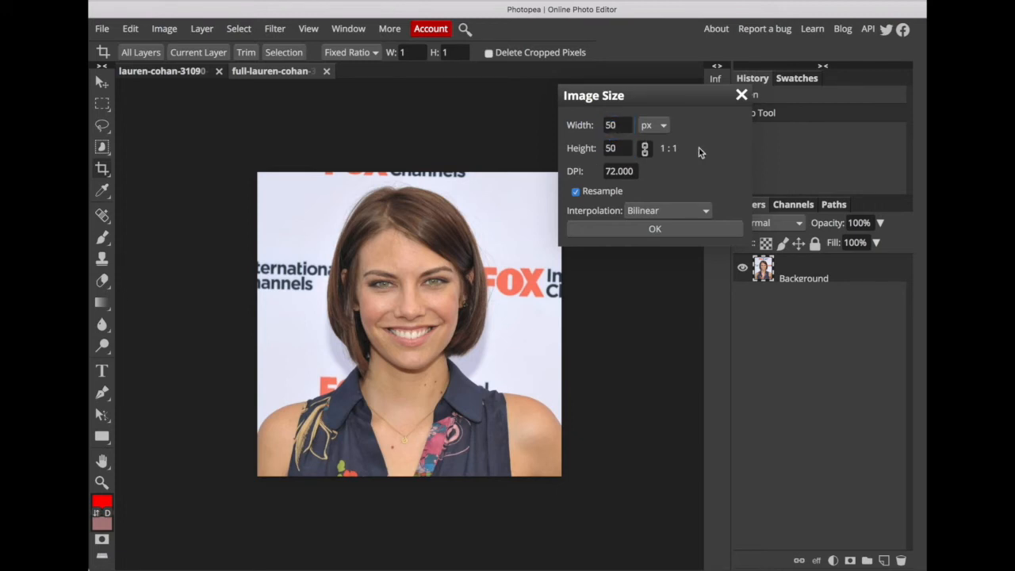
pyautogui.click(667, 227)
# - Define the resized portrait photo as a new pattern, then close its document without saving
pyautogui.press('super+plus')
pyautogui.press('super+plus')
pyautogui.press('super+plus')
pyautogui.press('super+plus')
pyautogui.press('super+plus')
pyautogui.press('super+plus')
pyautogui.press('super+plus')
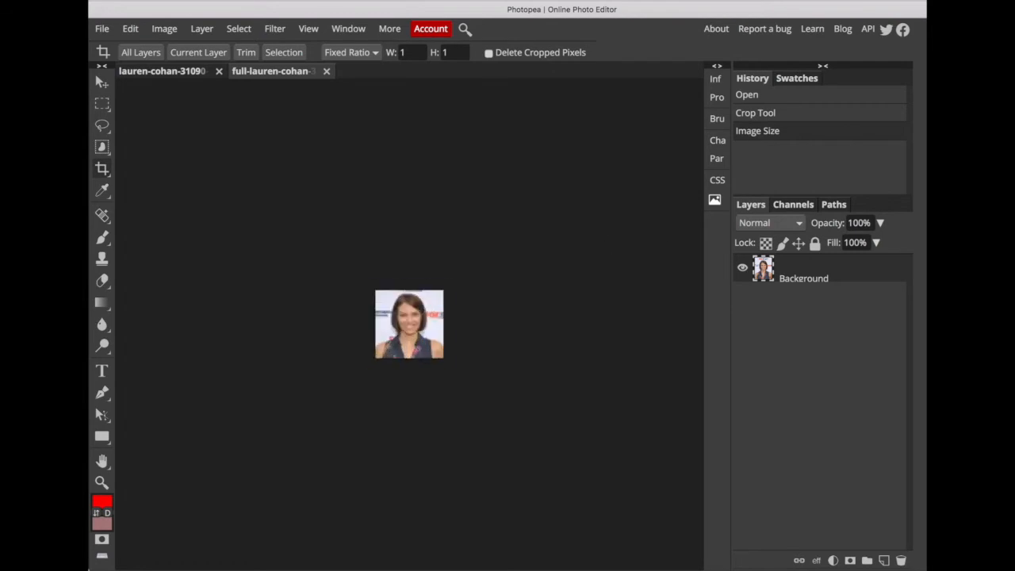
pyautogui.press('super+plus')
pyautogui.press('super+plus')
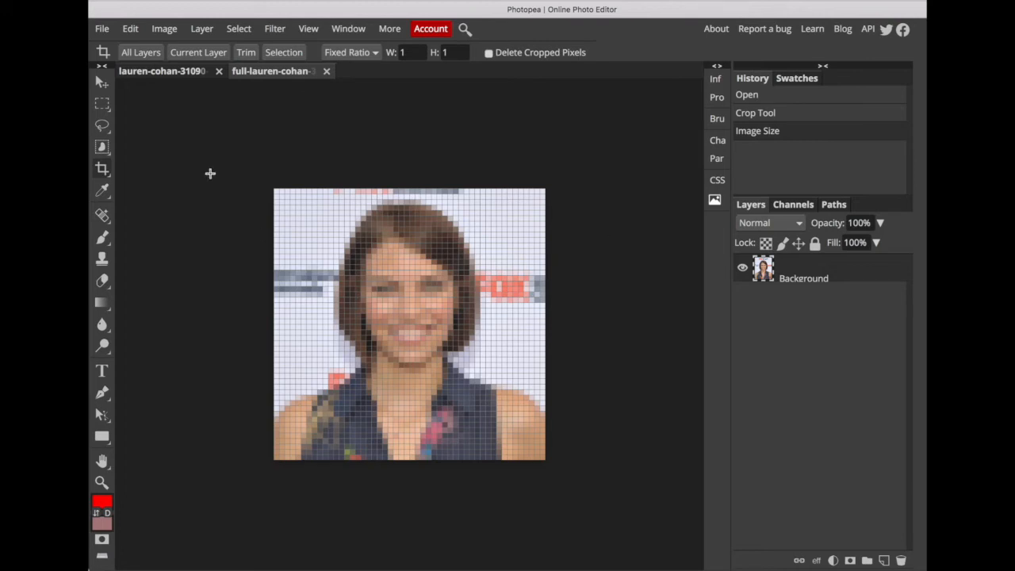
pyautogui.click(132, 28)
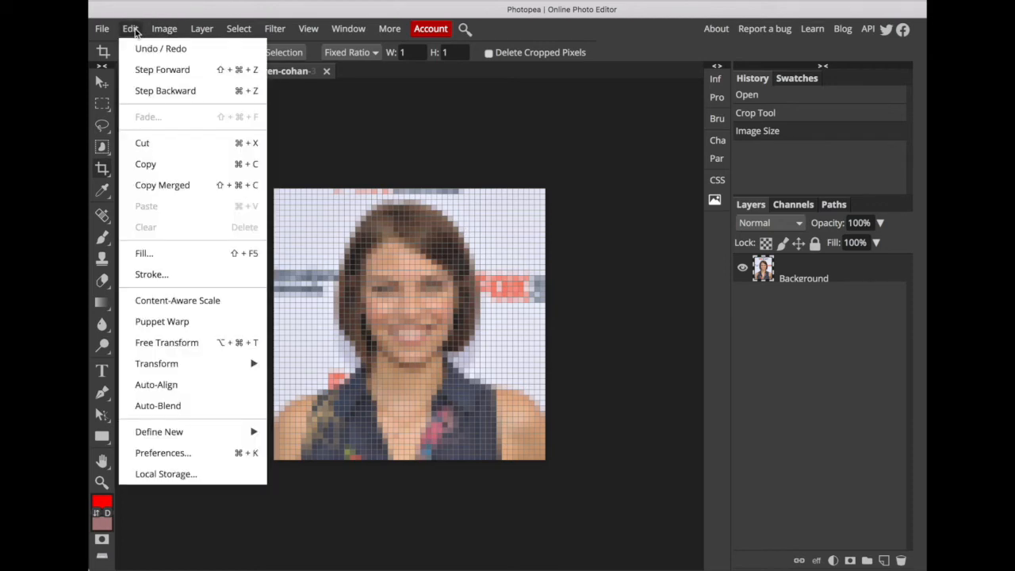
pyautogui.moveTo(212, 433)
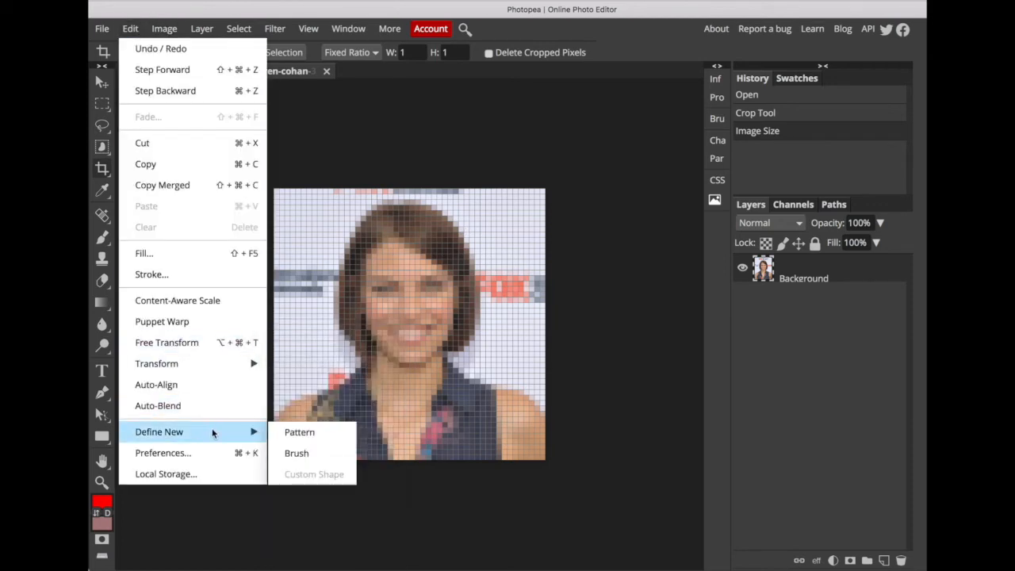
pyautogui.click(329, 437)
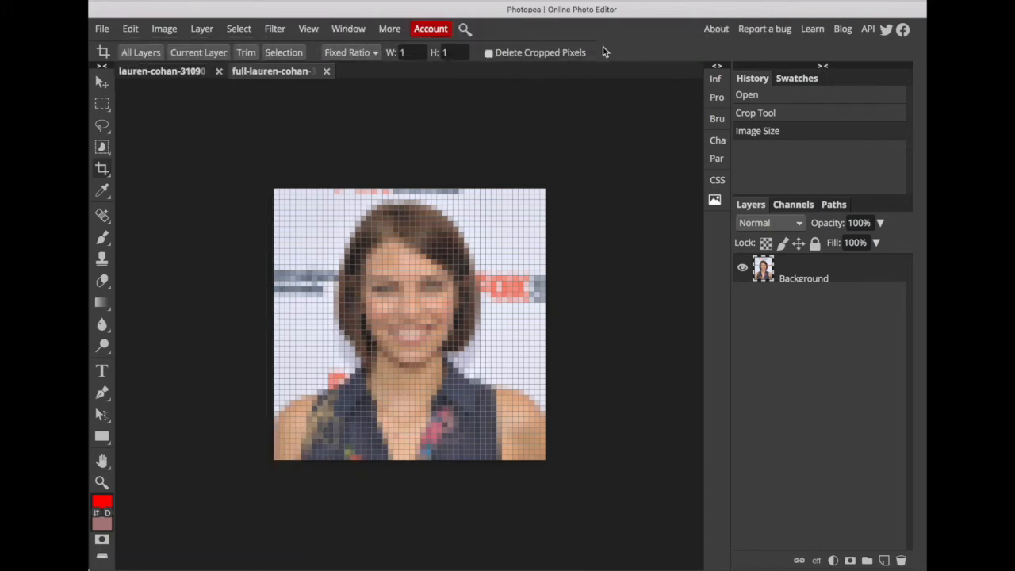
pyautogui.click(327, 73)
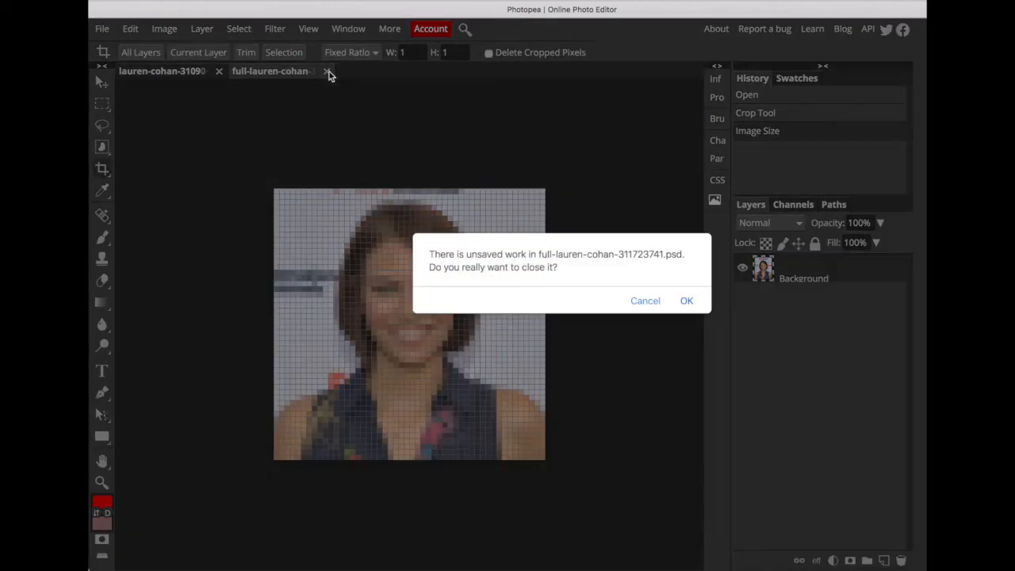
pyautogui.click(687, 301)
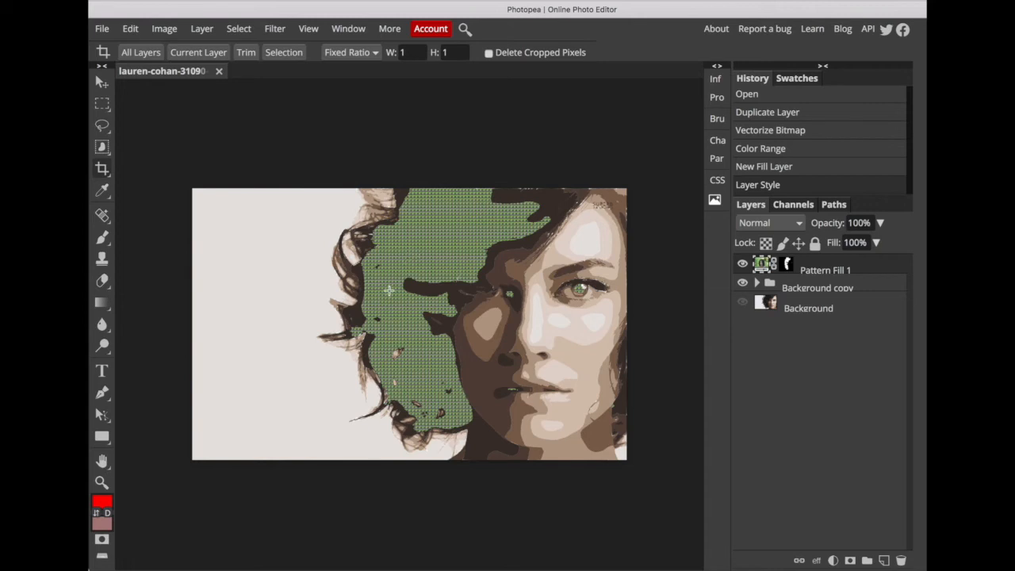
# - Hide the green pattern fill layer and select the dark brown tone around the hair and face by color range
pyautogui.click(743, 266)
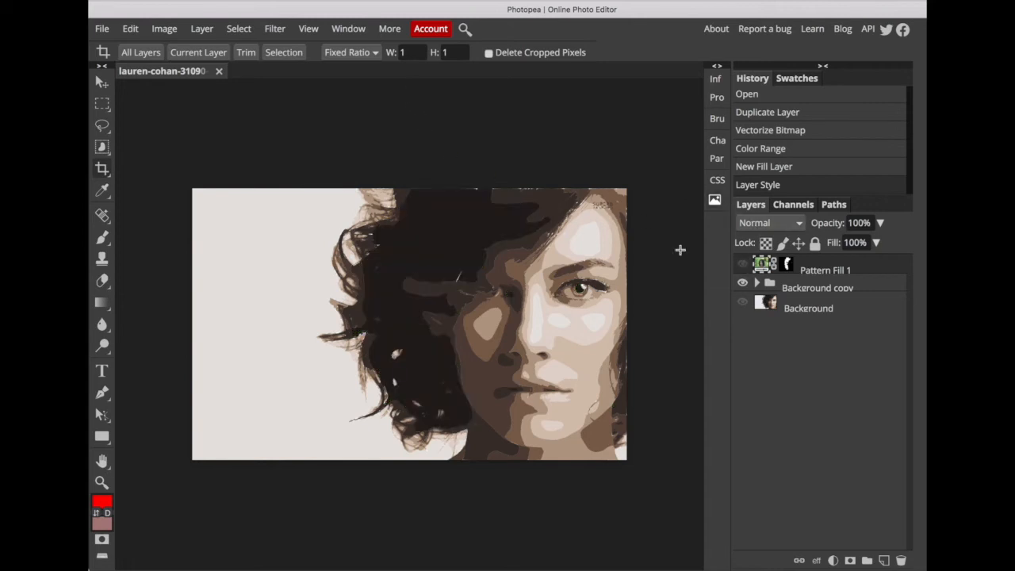
pyautogui.click(242, 31)
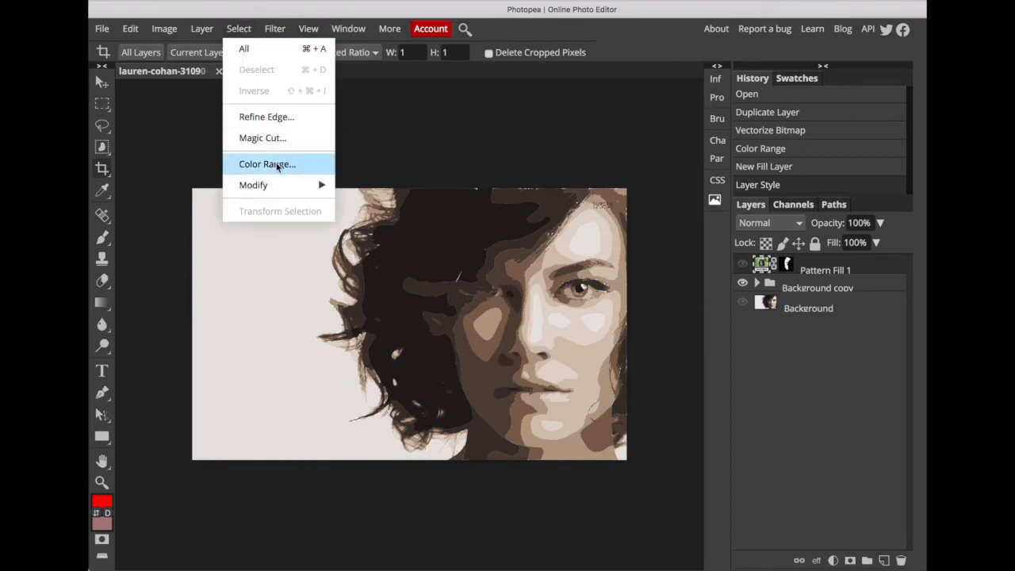
pyautogui.click(277, 165)
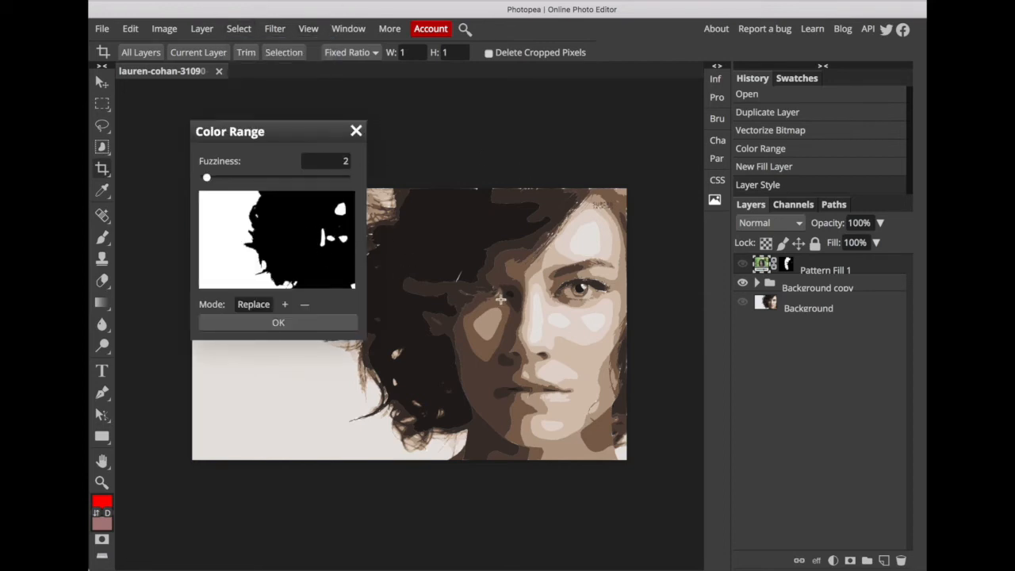
pyautogui.click(554, 198)
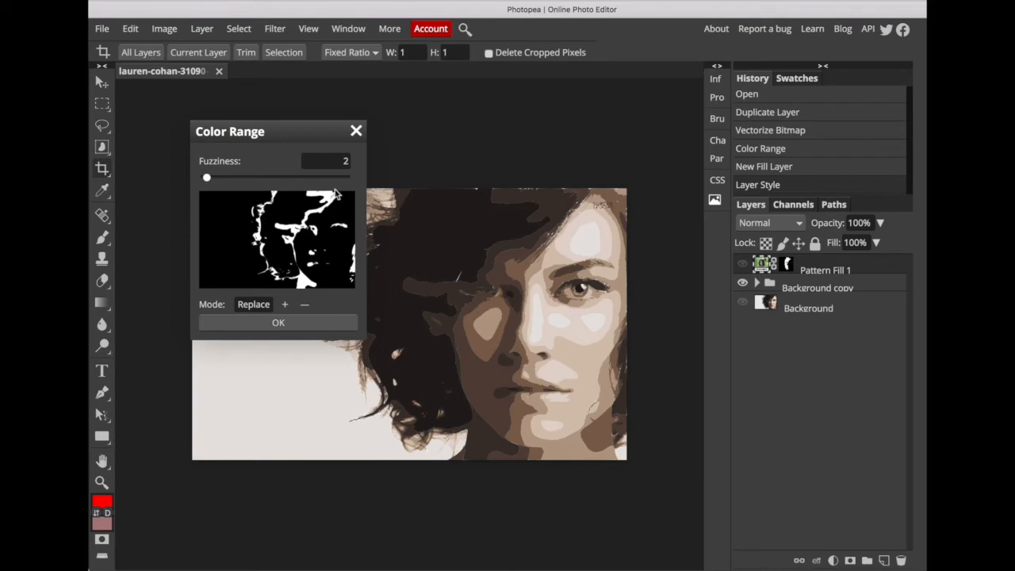
pyautogui.click(266, 325)
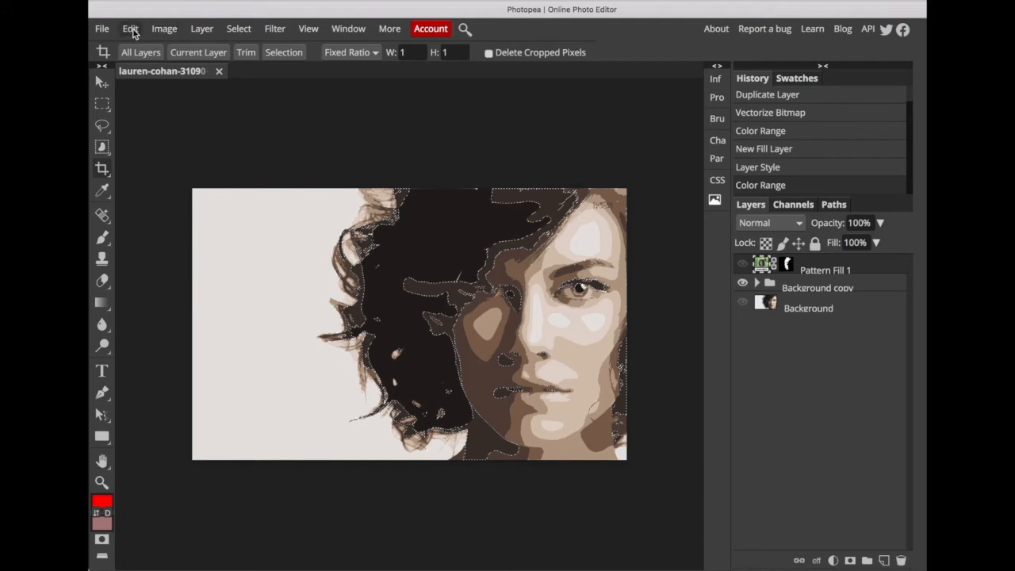
# - Add a pattern fill layer over the selected dark brown areas, using the white-background portrait pattern
pyautogui.click(167, 29)
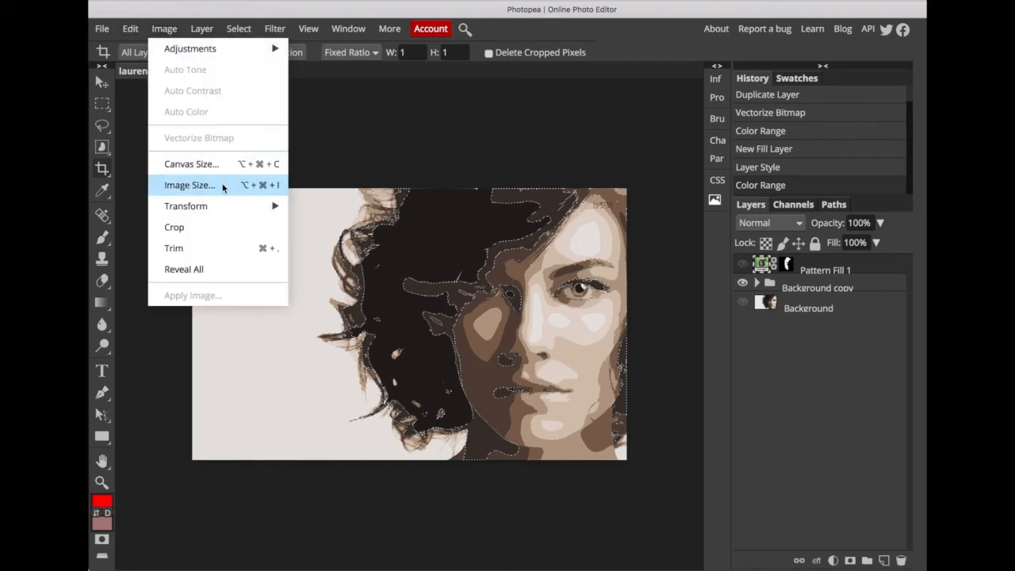
pyautogui.moveTo(203, 31)
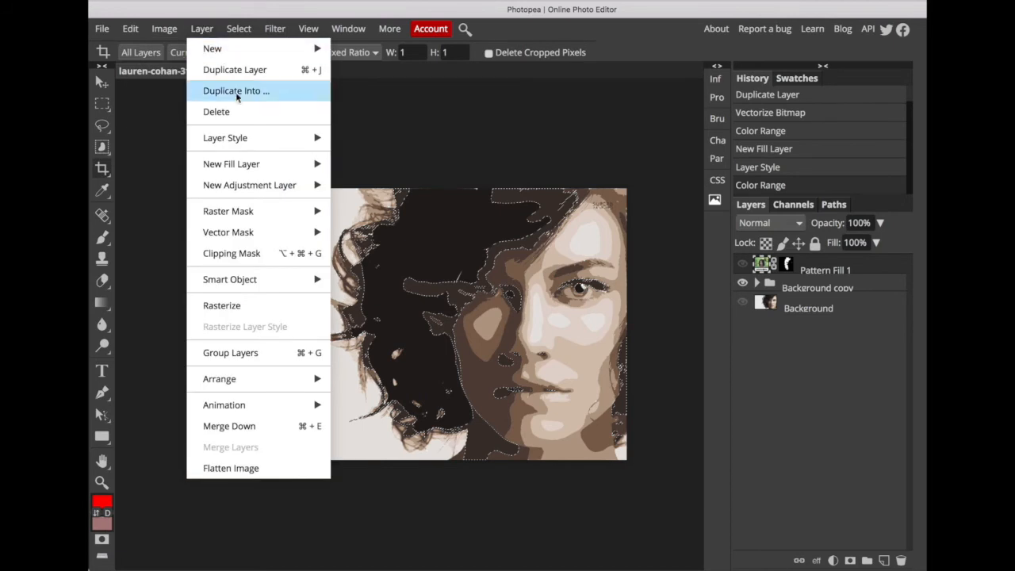
pyautogui.moveTo(277, 172)
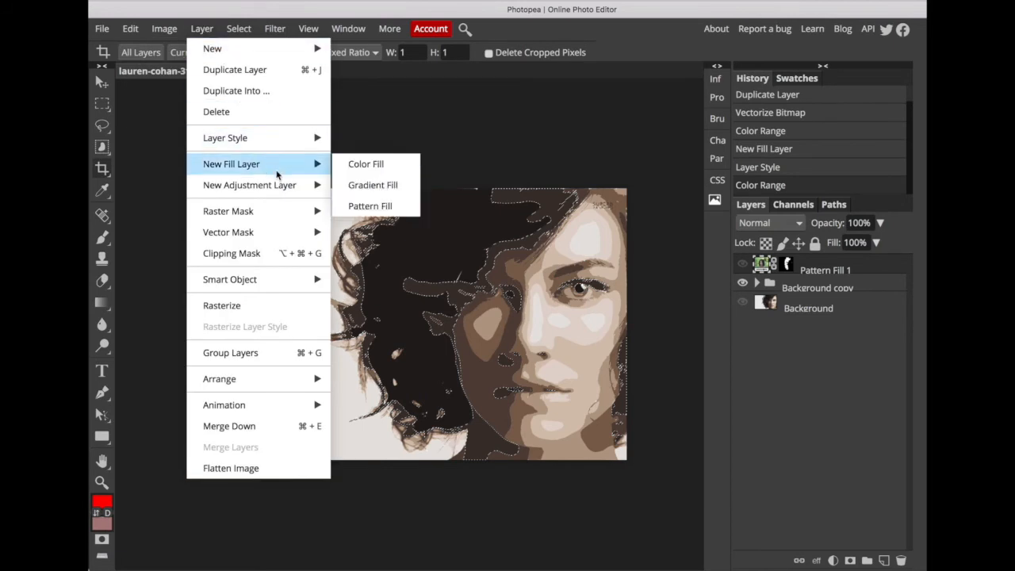
pyautogui.click(405, 209)
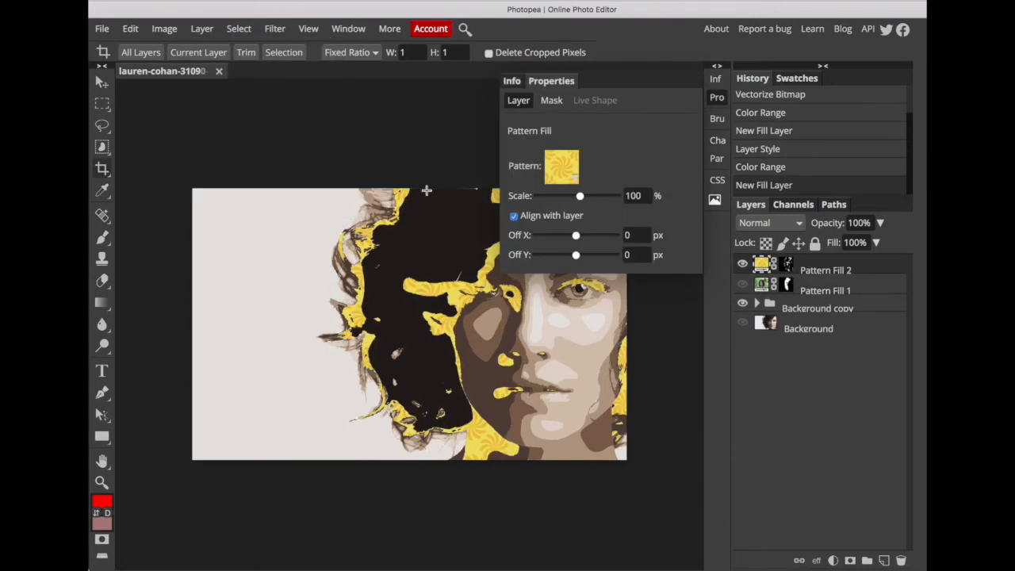
pyautogui.click(575, 181)
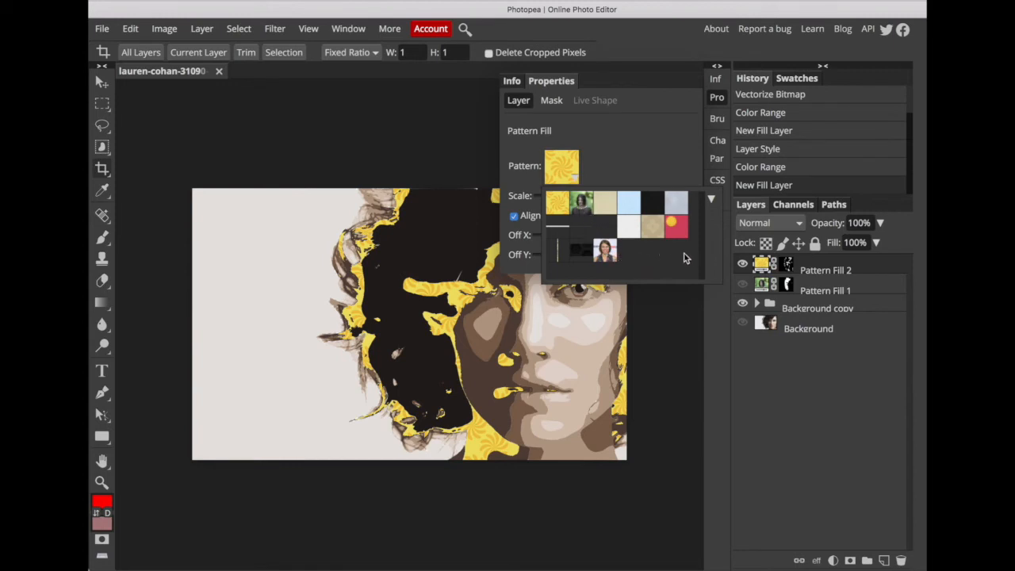
pyautogui.click(605, 252)
pyautogui.click(649, 130)
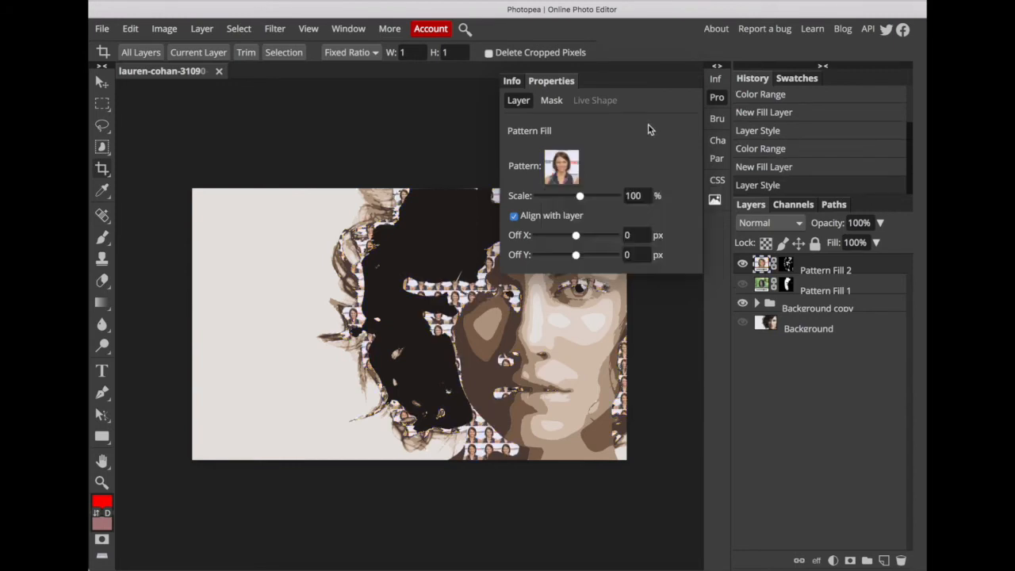
# - Set the new pattern fill's scale to 23%, close its properties, and show the Pattern Fill 1 layer again
pyautogui.moveTo(580, 199); pyautogui.dragTo(559, 200)
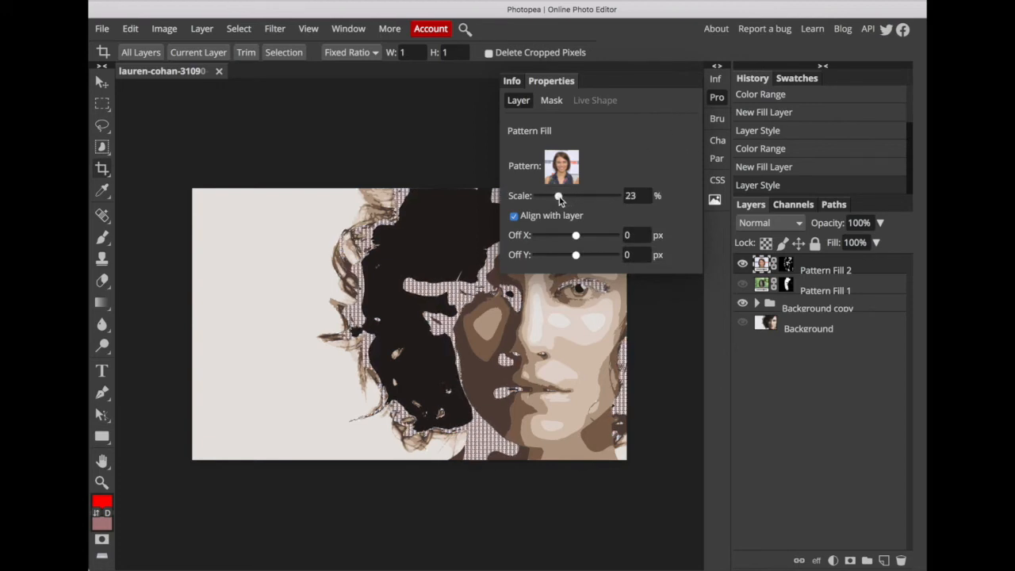
pyautogui.click(719, 96)
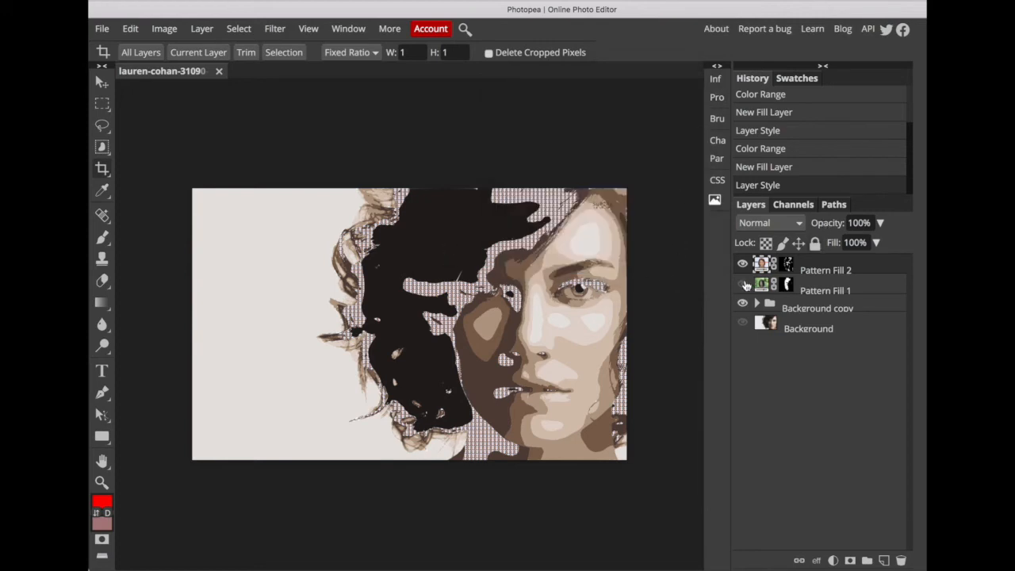
pyautogui.click(743, 285)
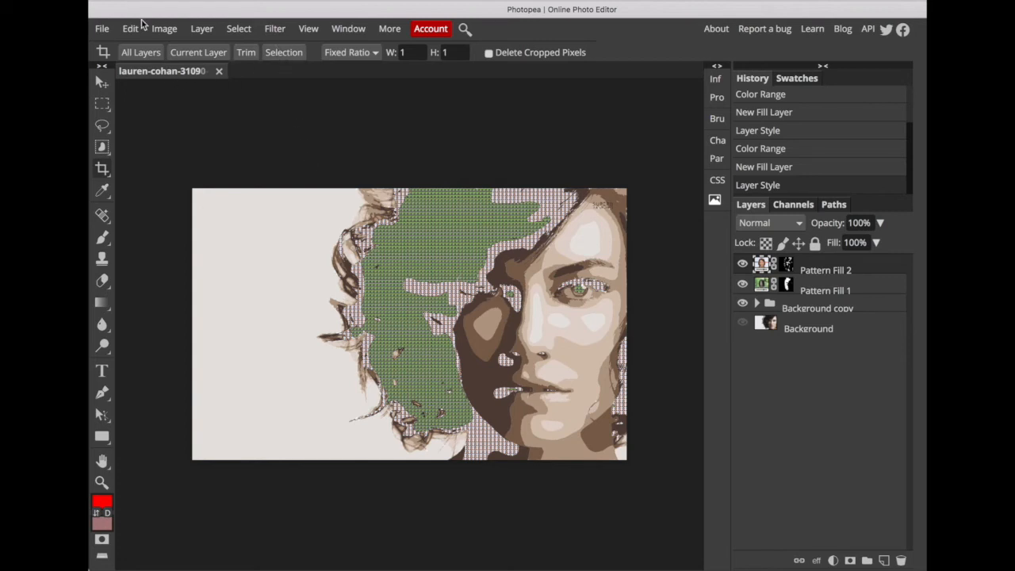
# - Open The-Walking-Dead-51-Steven-Yeun-Lauren-Cohan1.jpg from the celebrity collage GD folder
pyautogui.click(101, 29)
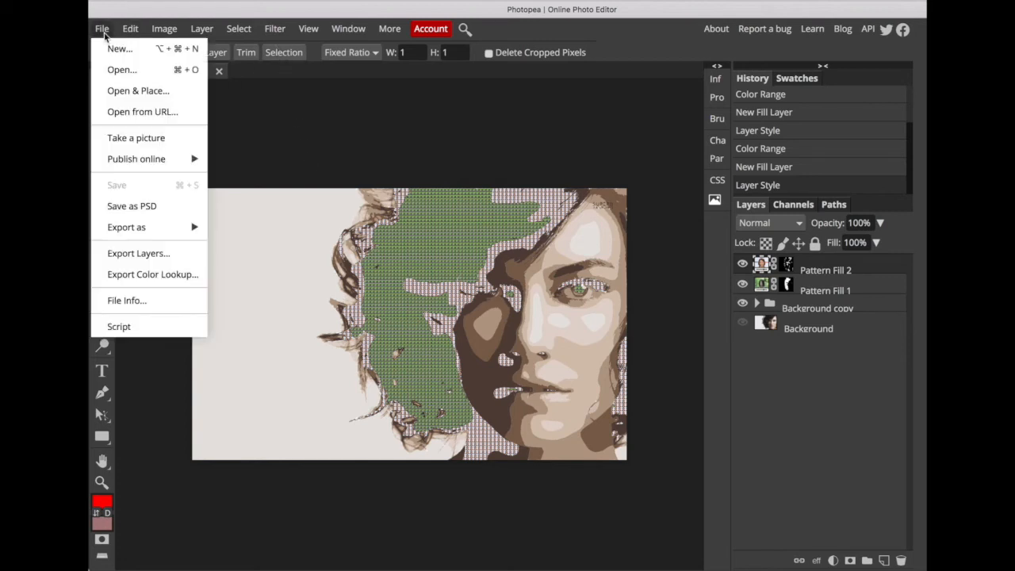
pyautogui.click(121, 70)
pyautogui.click(563, 70)
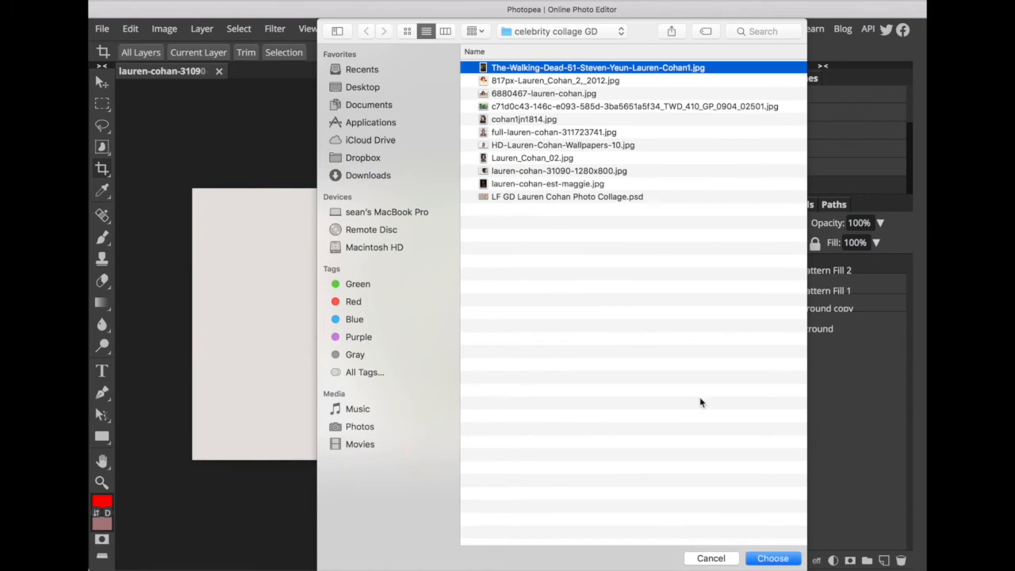
pyautogui.click(761, 556)
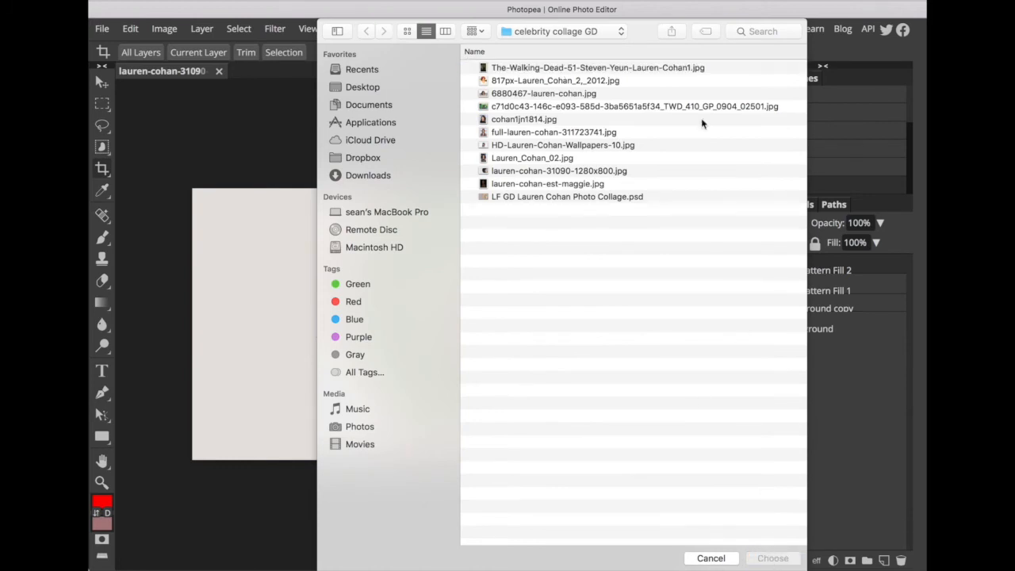
pyautogui.click(711, 68)
pyautogui.click(771, 559)
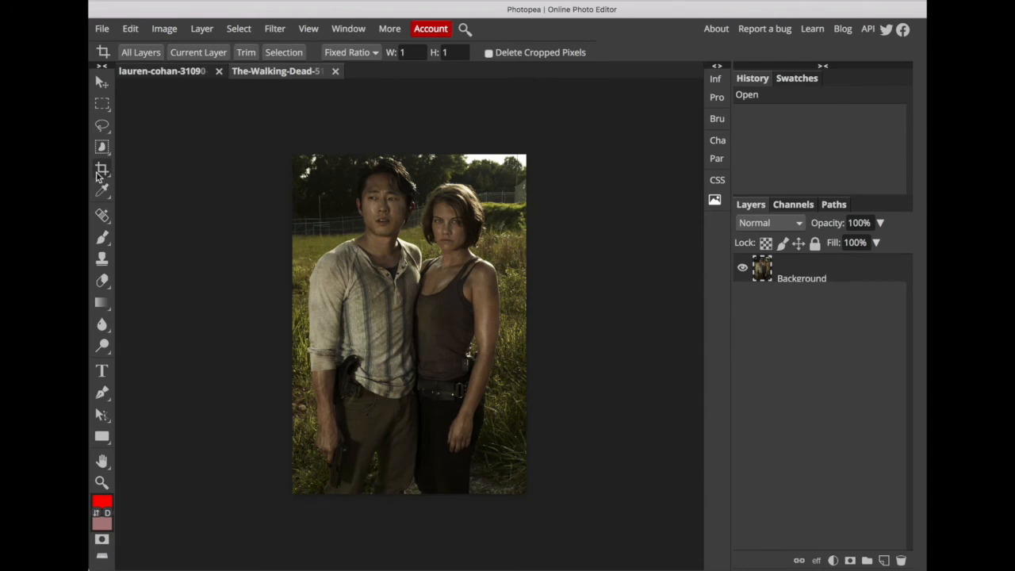
# - Crop the newly opened photo at a fixed 1:1 ratio around the upper bodies of the man and woman
pyautogui.moveTo(276, 149); pyautogui.dragTo(539, 357)
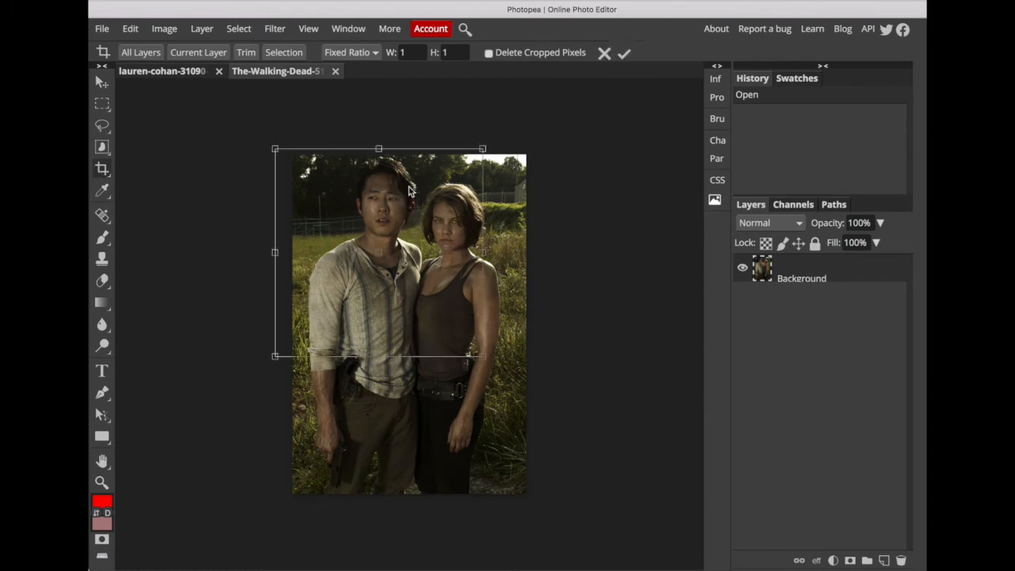
pyautogui.moveTo(430, 154); pyautogui.dragTo(457, 159)
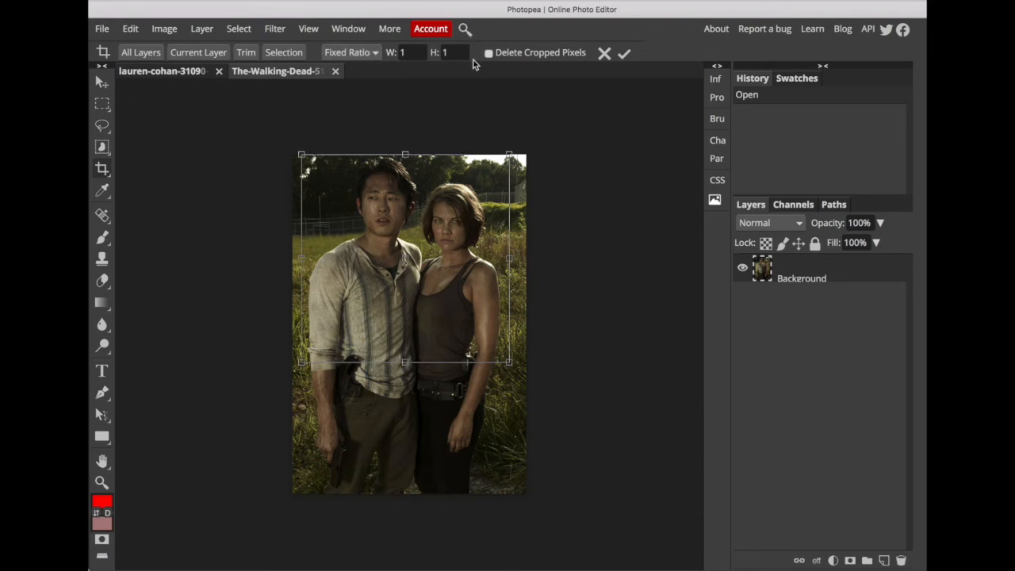
pyautogui.doubleClick(453, 272)
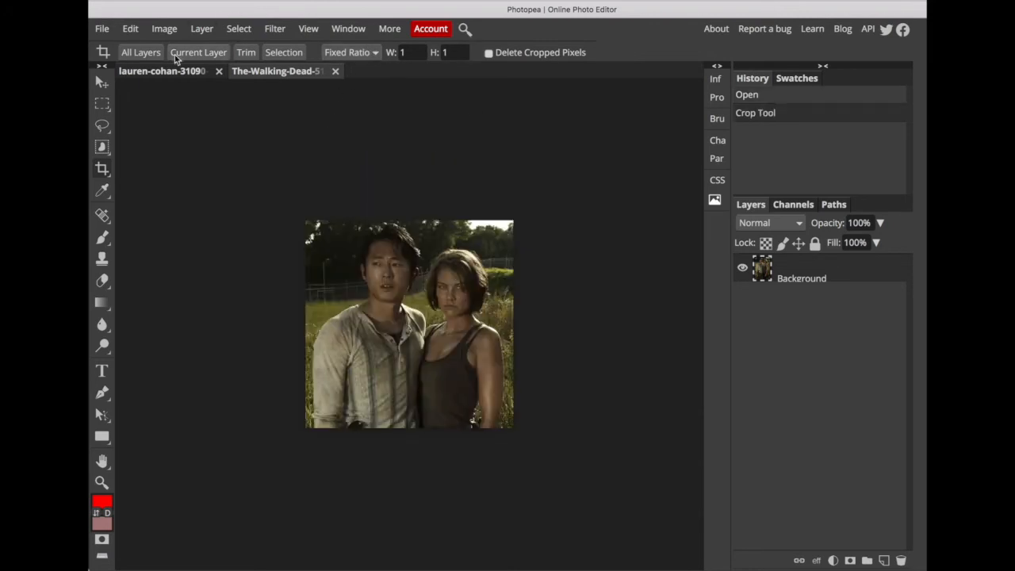
# - Resize the cropped photo of the couple to 50 × 50 px
pyautogui.click(163, 30)
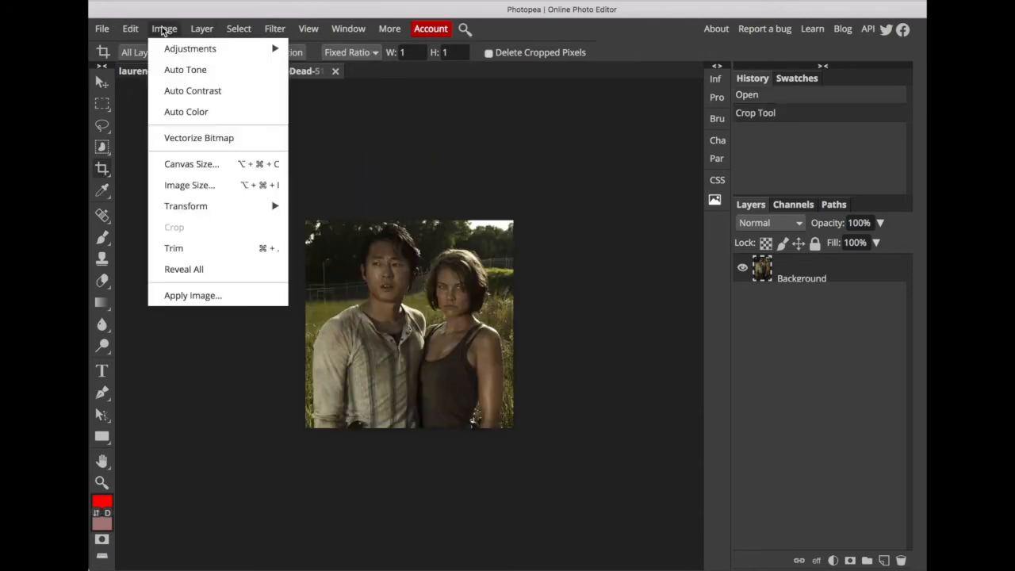
pyautogui.click(258, 185)
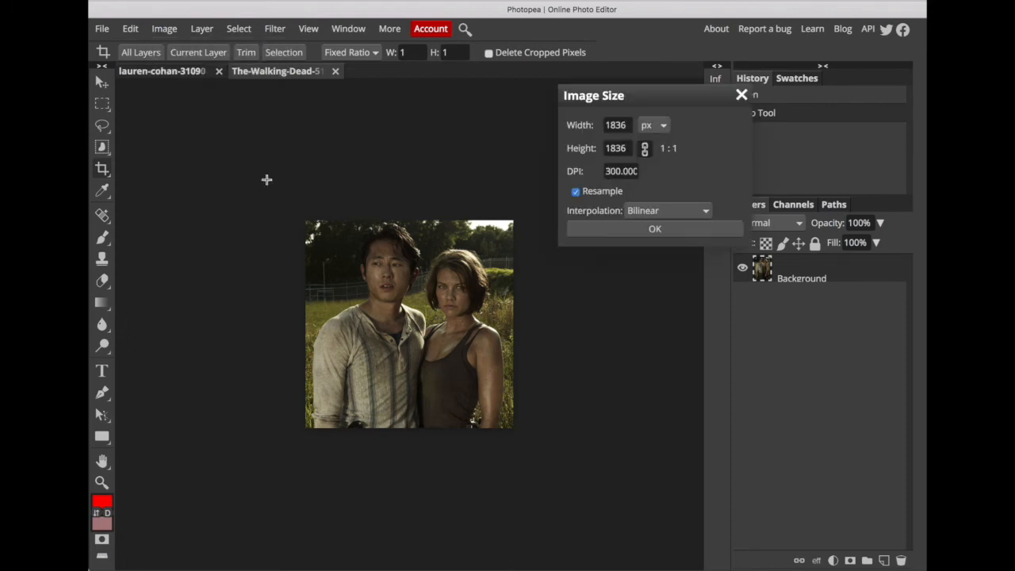
pyautogui.doubleClick(618, 127)
pyautogui.write('50')
pyautogui.press('Tab')
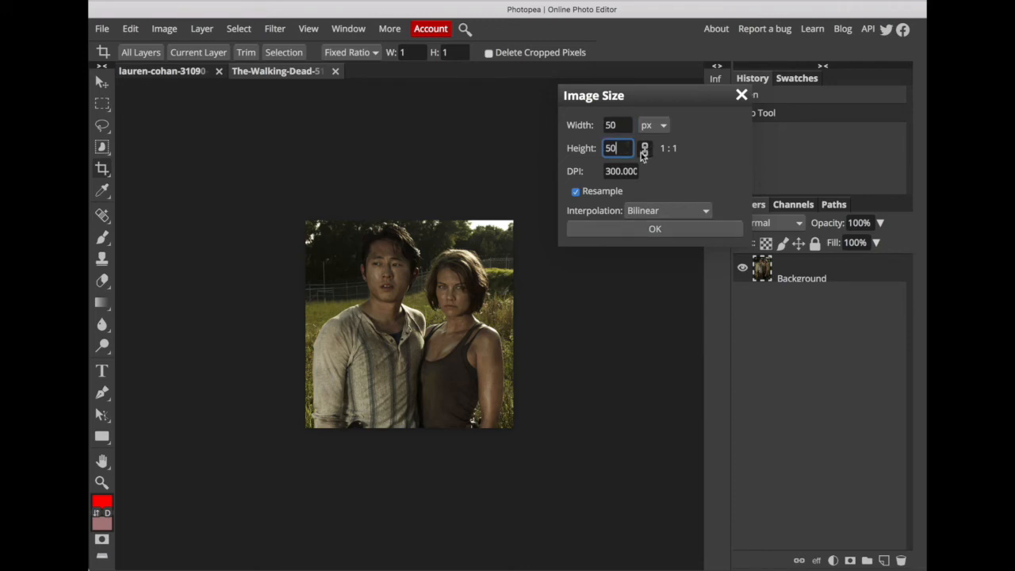
pyautogui.click(663, 233)
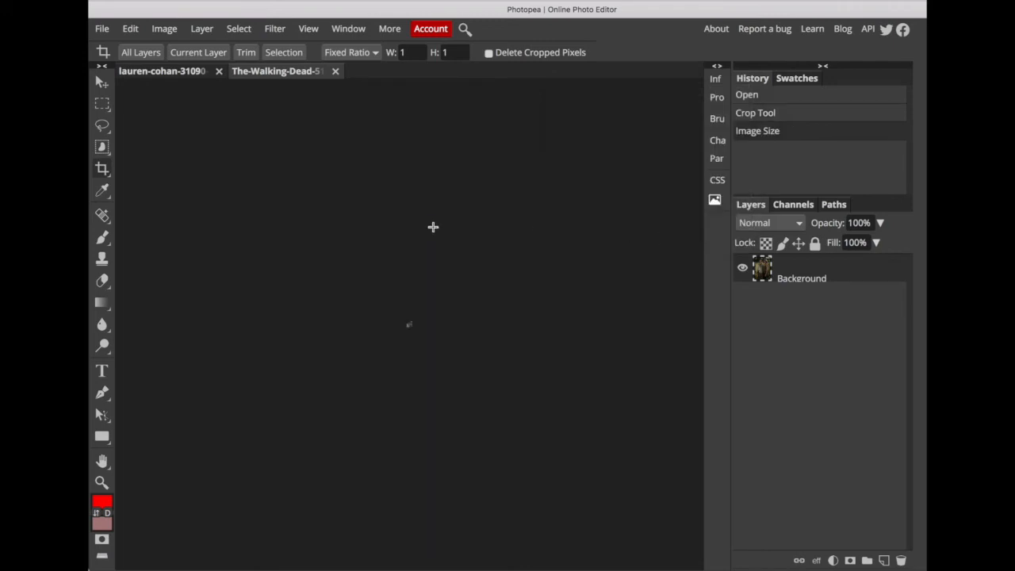
# - Define the resized couple photo as a new pattern and close its document without saving
pyautogui.scroll(8, 409, 324)
pyautogui.scroll(2, 410, 323)
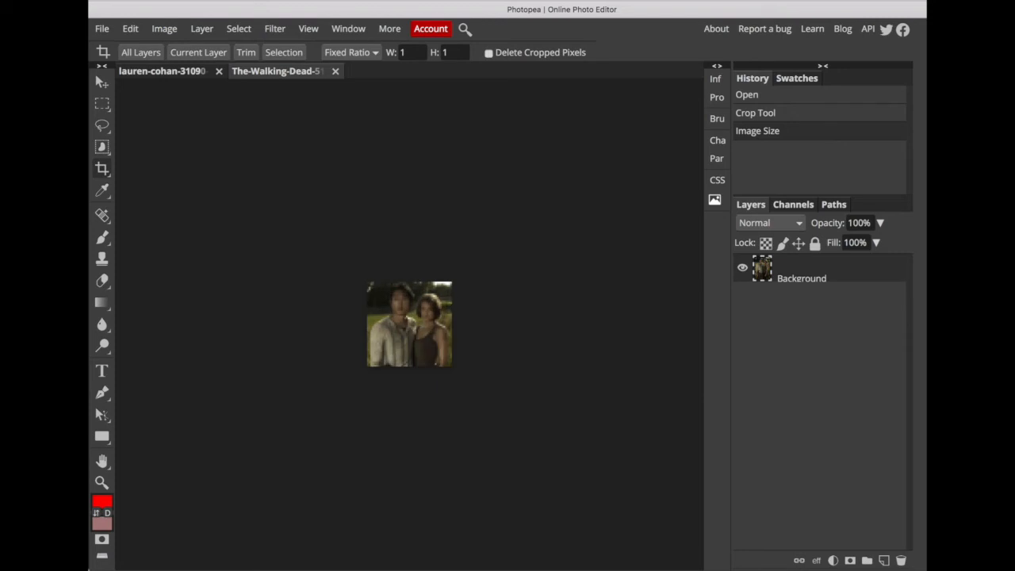
pyautogui.click(131, 29)
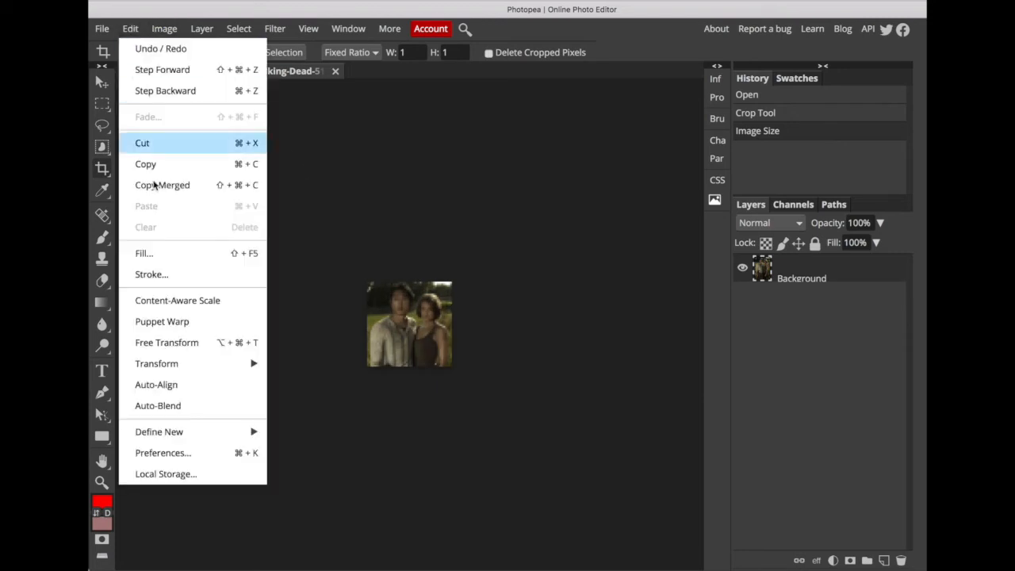
pyautogui.moveTo(206, 430)
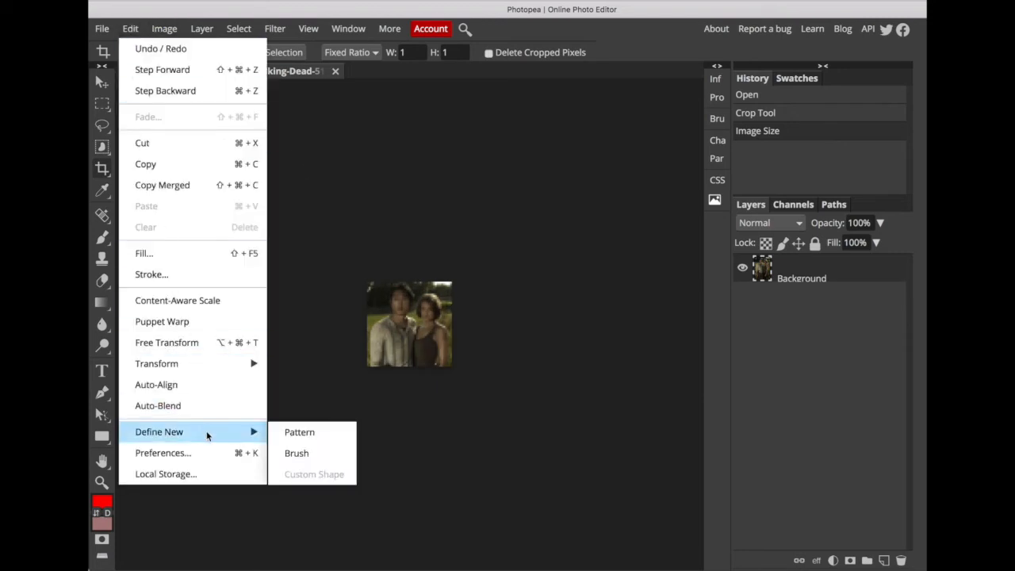
pyautogui.click(307, 430)
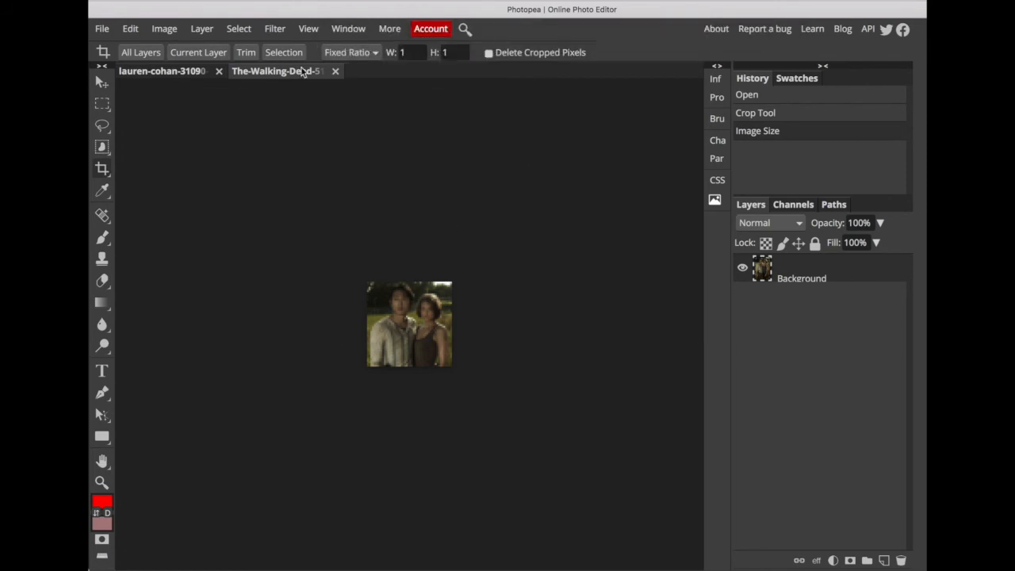
pyautogui.click(335, 72)
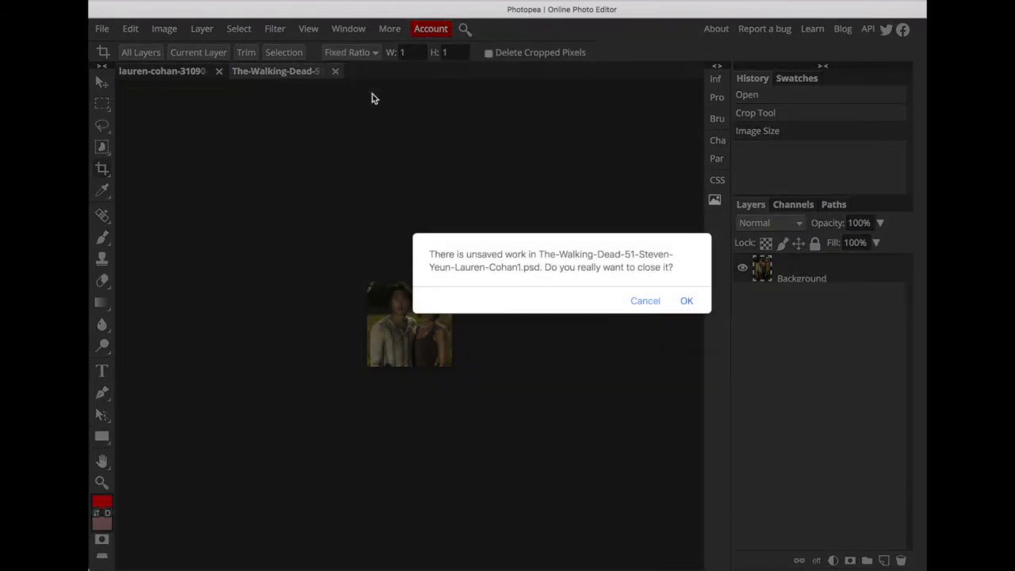
pyautogui.click(687, 302)
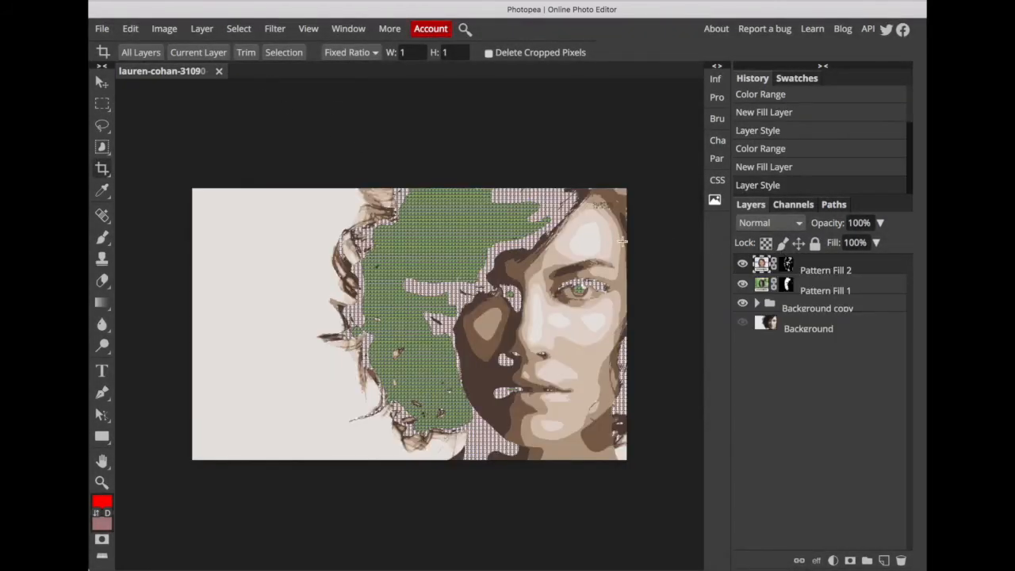
# - Hide Pattern Fill 1 and 2 and select the lightest background tone of the Background copy group with Color Range at fuzziness 2
pyautogui.click(742, 264)
pyautogui.click(743, 284)
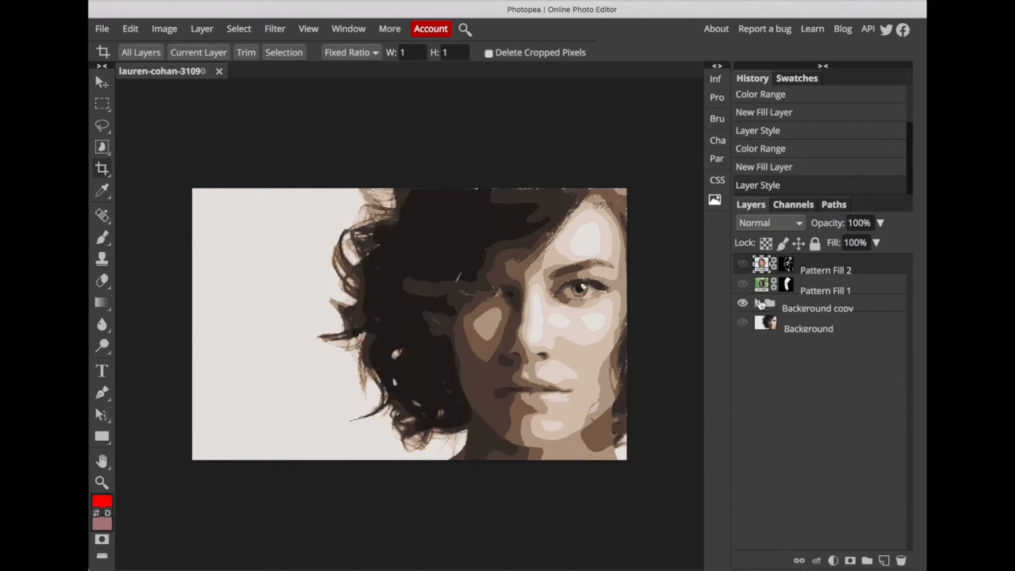
pyautogui.click(800, 310)
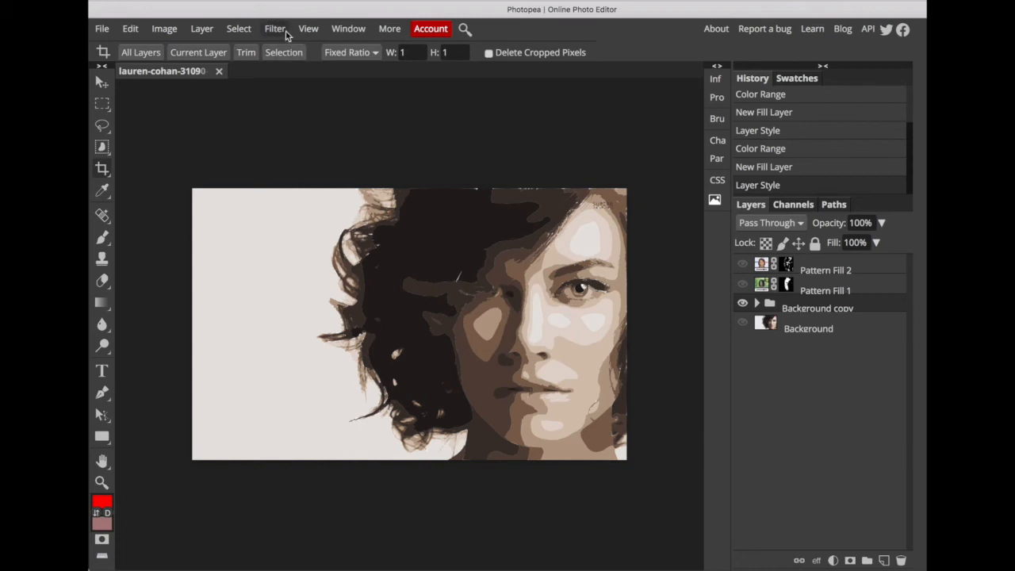
pyautogui.click(239, 29)
pyautogui.click(300, 163)
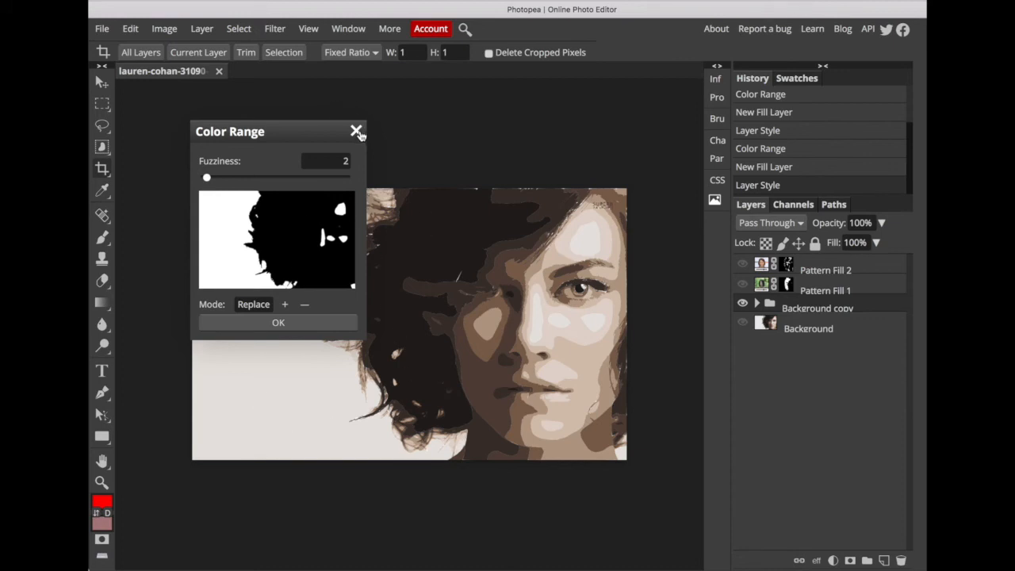
pyautogui.click(310, 321)
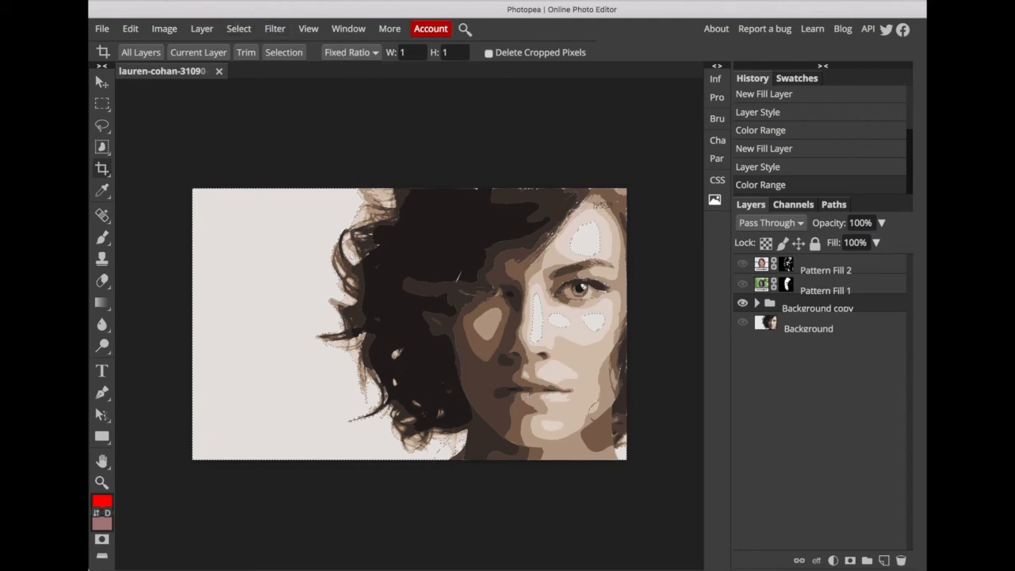
# - Add a pattern fill layer to the selected light areas using the new couple photo pattern
pyautogui.click(198, 29)
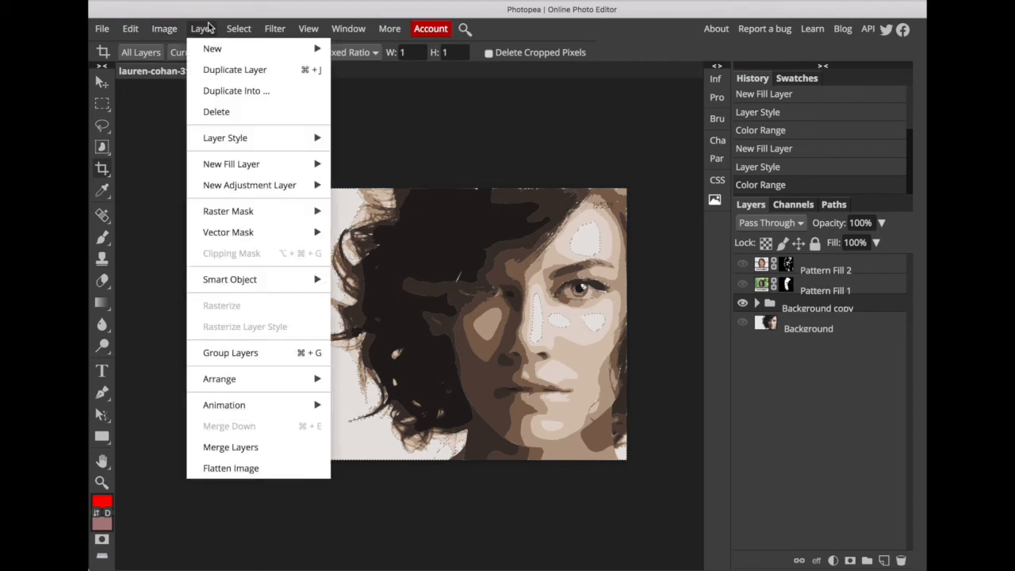
pyautogui.moveTo(263, 163)
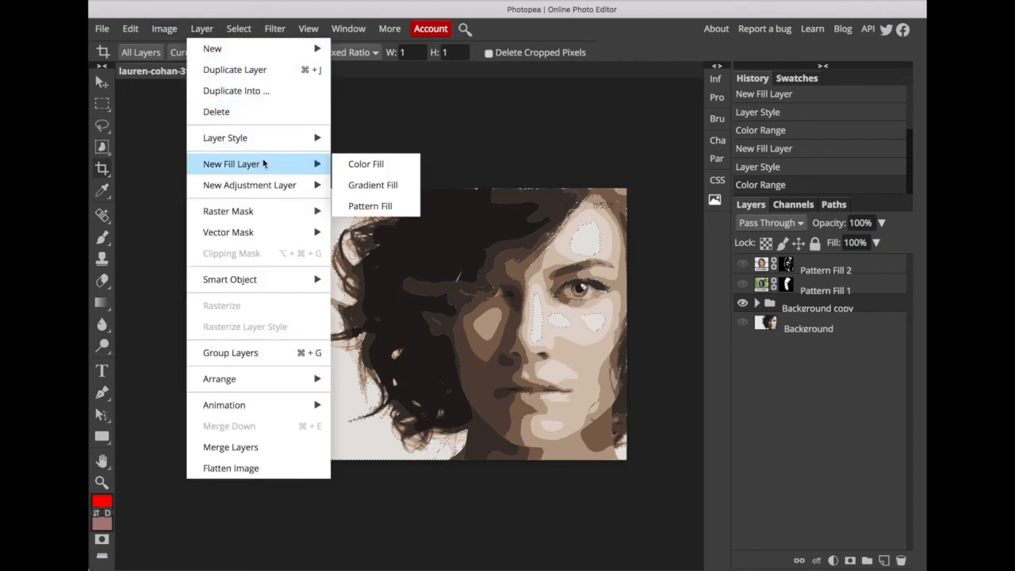
pyautogui.click(358, 205)
pyautogui.click(574, 178)
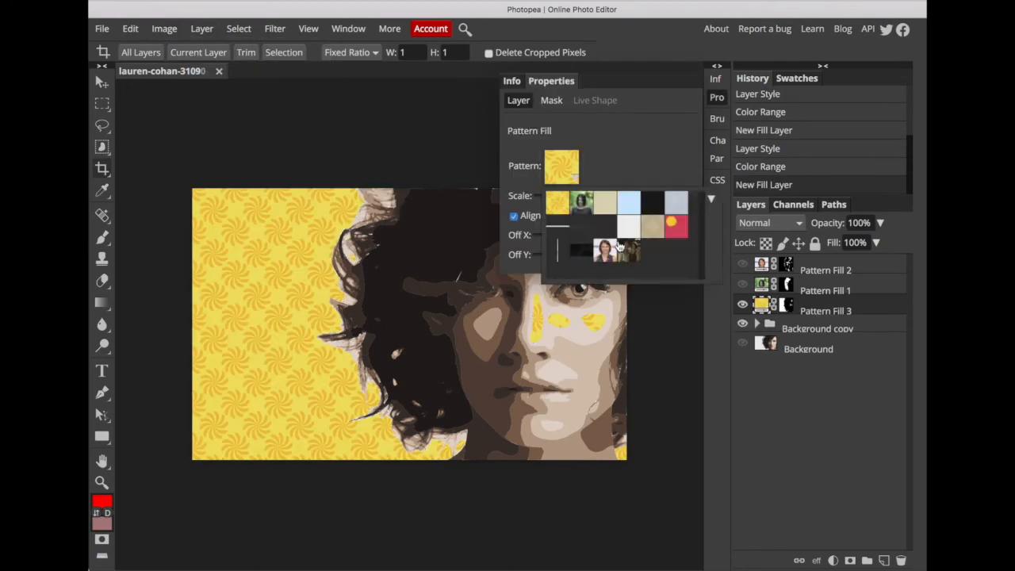
pyautogui.click(631, 254)
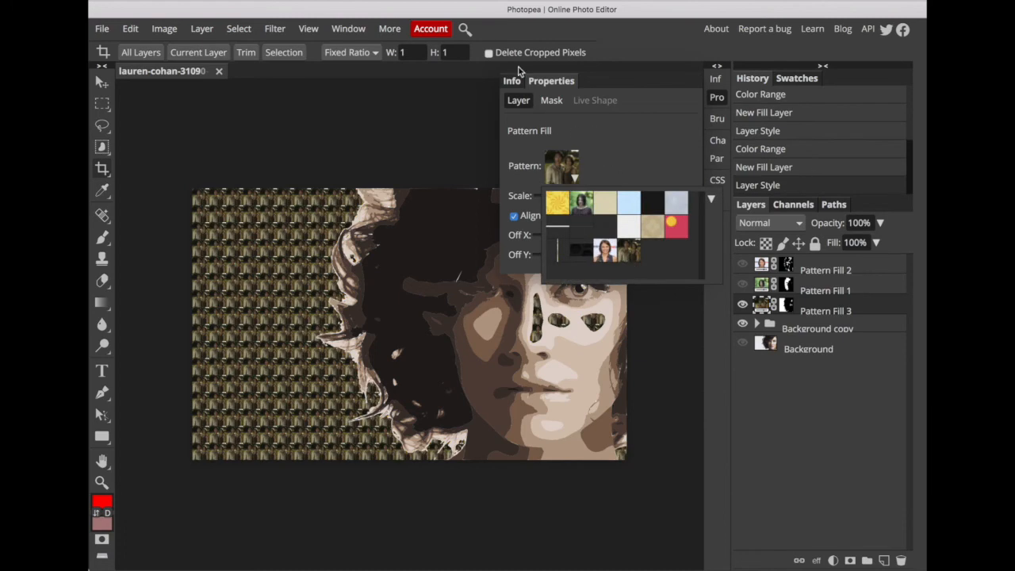
# - Set the couple pattern's scale to 23%, close its properties, and show the Pattern Fill 1 and Pattern Fill 2 layers
pyautogui.click(601, 151)
pyautogui.moveTo(574, 197); pyautogui.dragTo(559, 199)
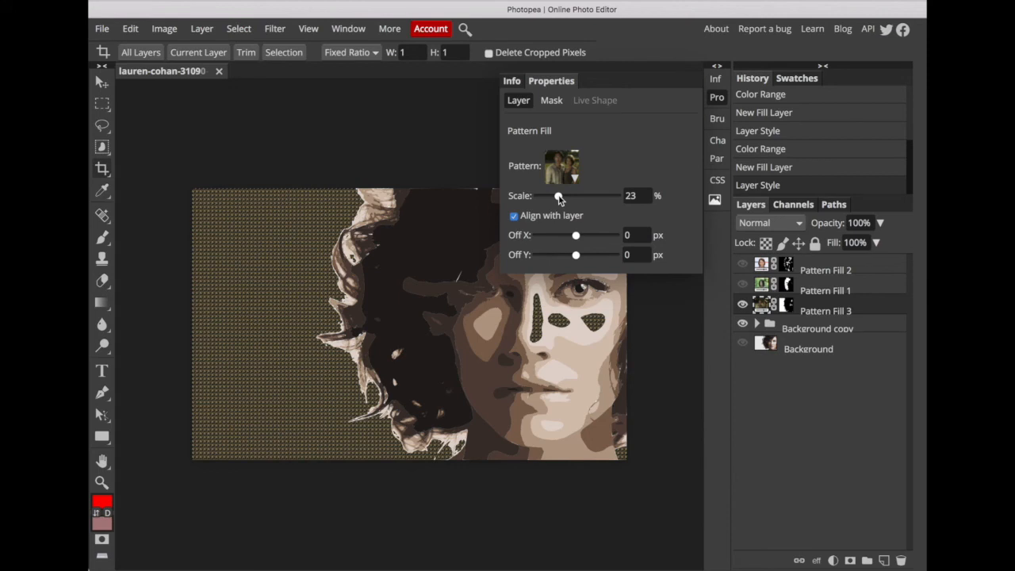
pyautogui.click(716, 99)
pyautogui.click(742, 284)
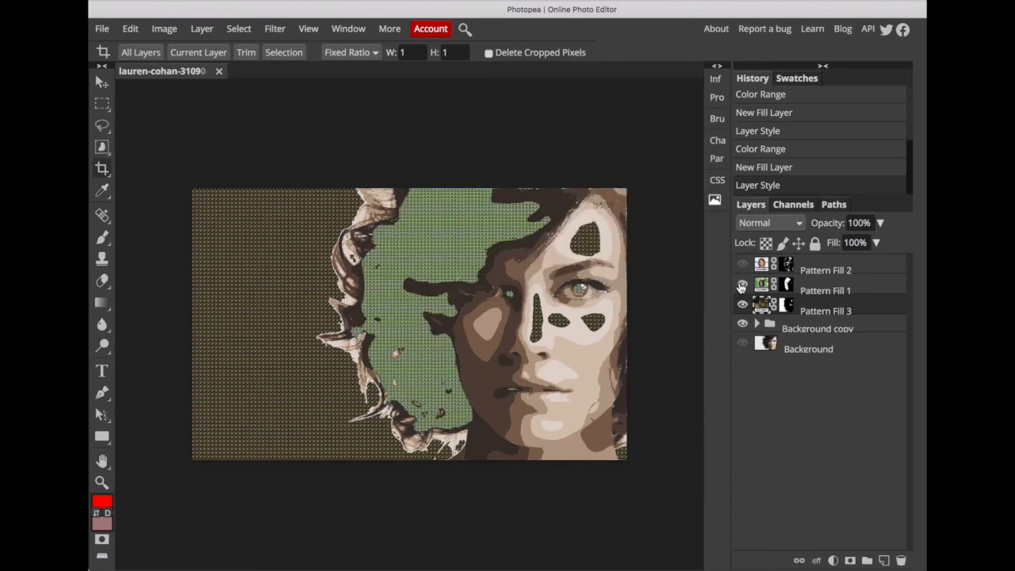
pyautogui.click(743, 265)
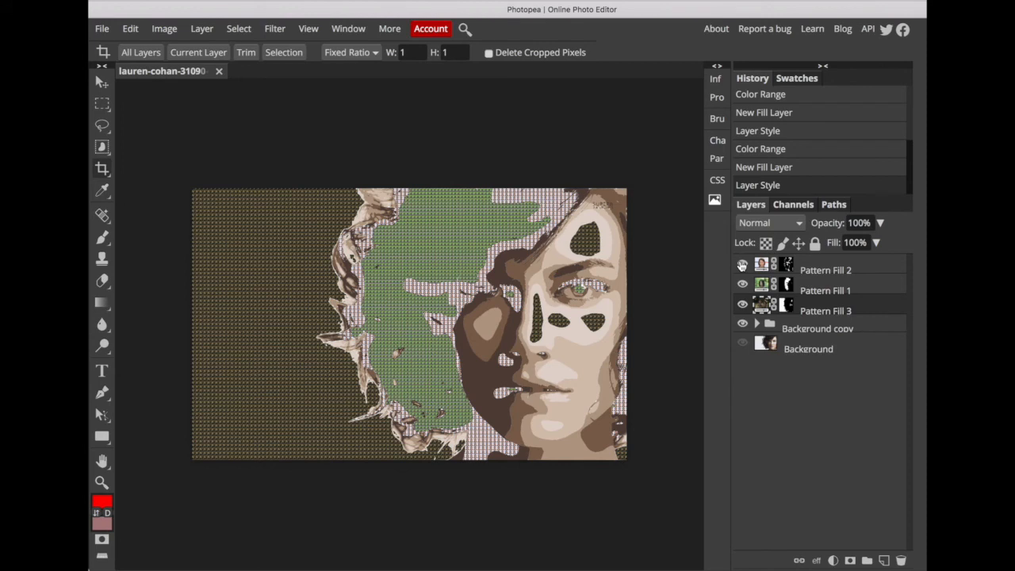
# - Hide all three pattern fill layers so only the vectorized portrait is displayed
pyautogui.click(742, 265)
pyautogui.click(742, 285)
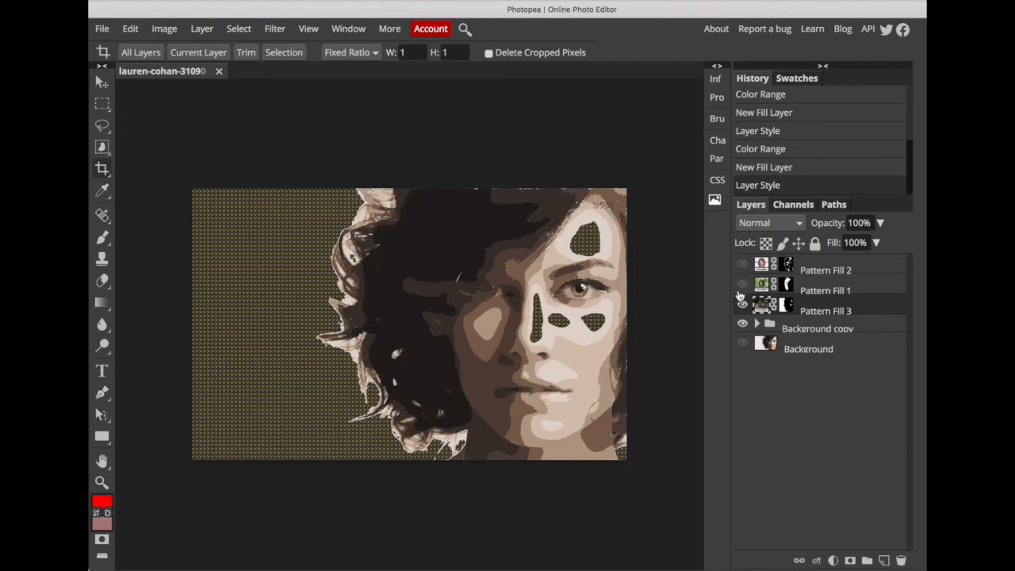
pyautogui.click(741, 305)
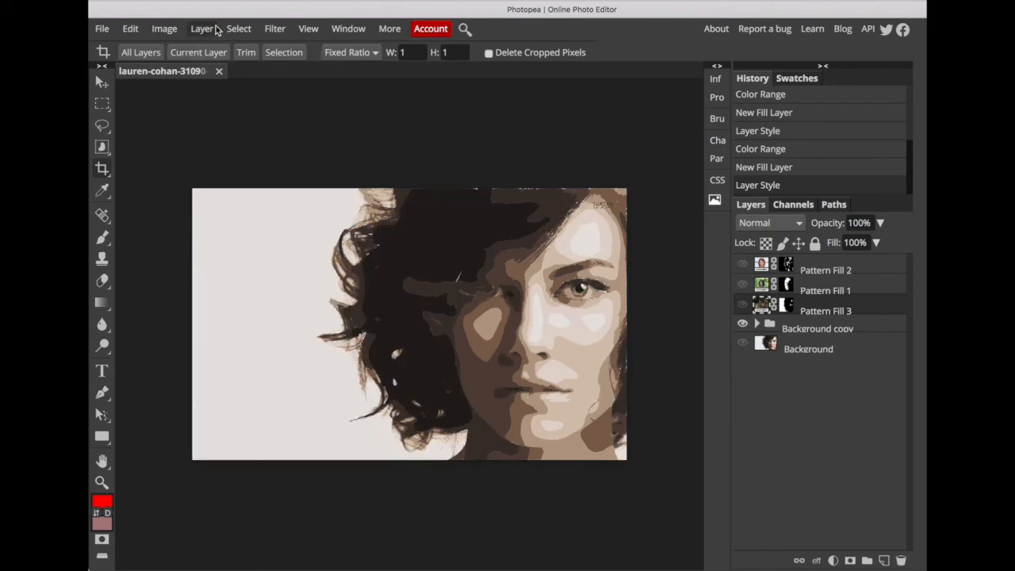
# - Open 6880467-lauren-cohan.jpg from the celebrity collage GD folder
pyautogui.click(103, 31)
pyautogui.click(122, 70)
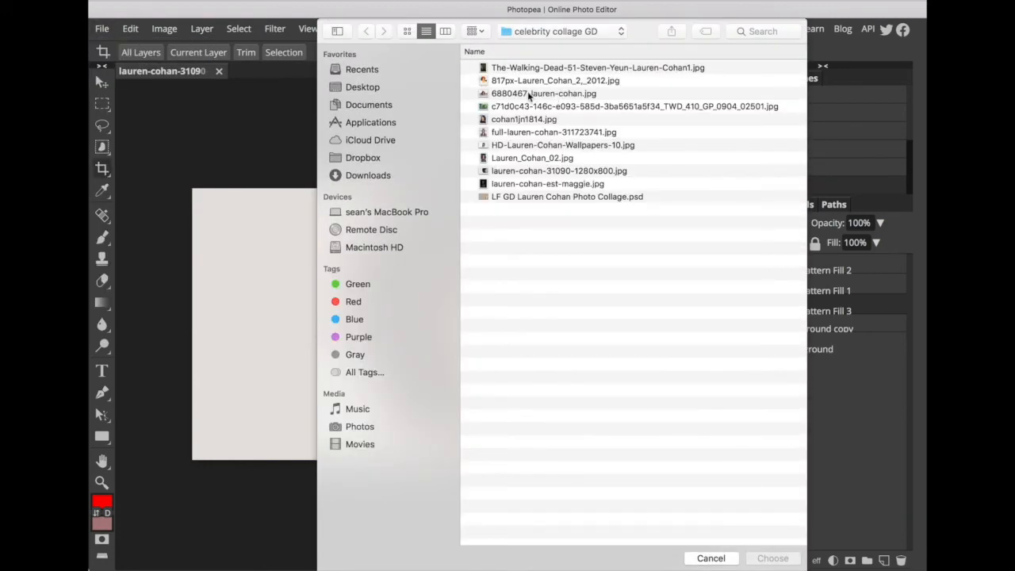
pyautogui.click(530, 96)
pyautogui.press('space')
pyautogui.press('space')
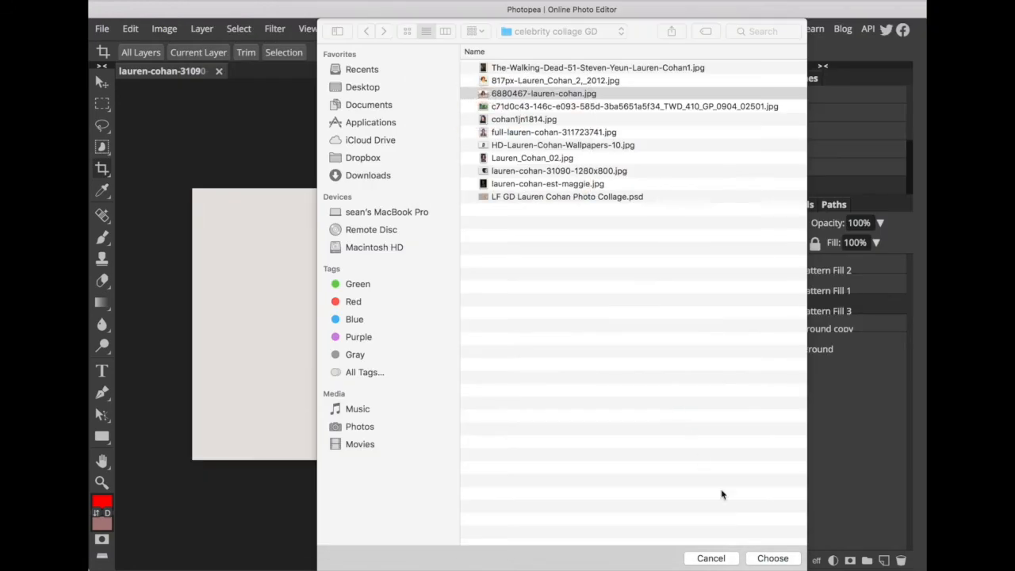
pyautogui.click(781, 559)
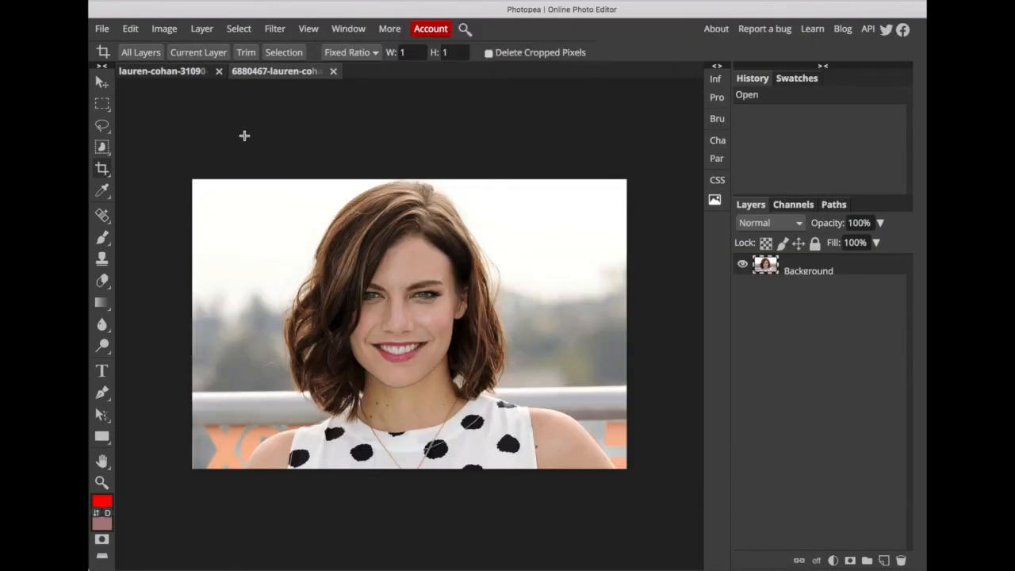
# - Crop the newly opened photo at a fixed 1:1 ratio around the woman's head and shoulders
pyautogui.moveTo(266, 150); pyautogui.dragTo(576, 423)
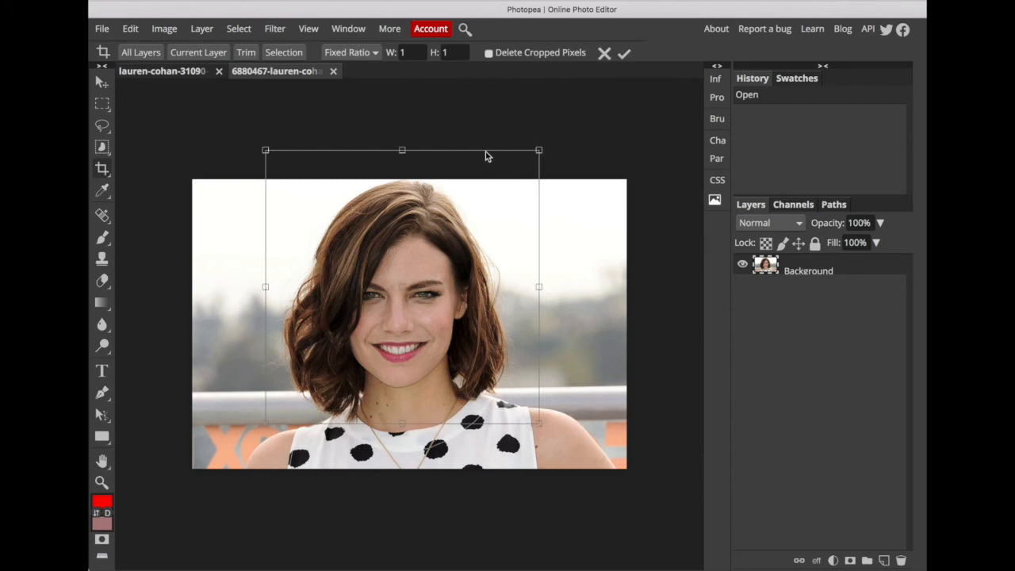
pyautogui.moveTo(487, 155); pyautogui.dragTo(492, 191)
pyautogui.press('Return')
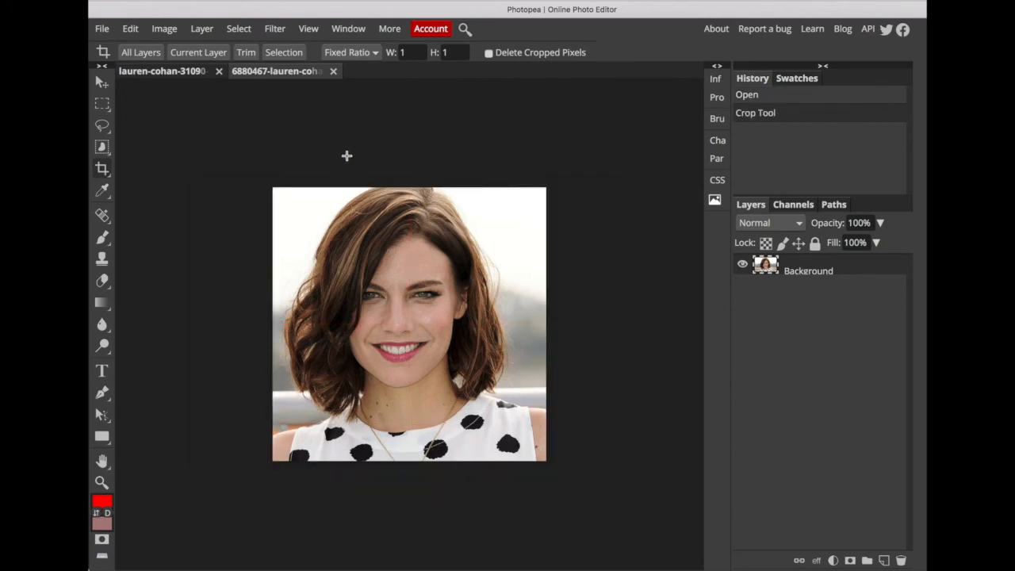
# - Resize the square head-and-shoulders photo to 50 × 50 px
pyautogui.click(164, 29)
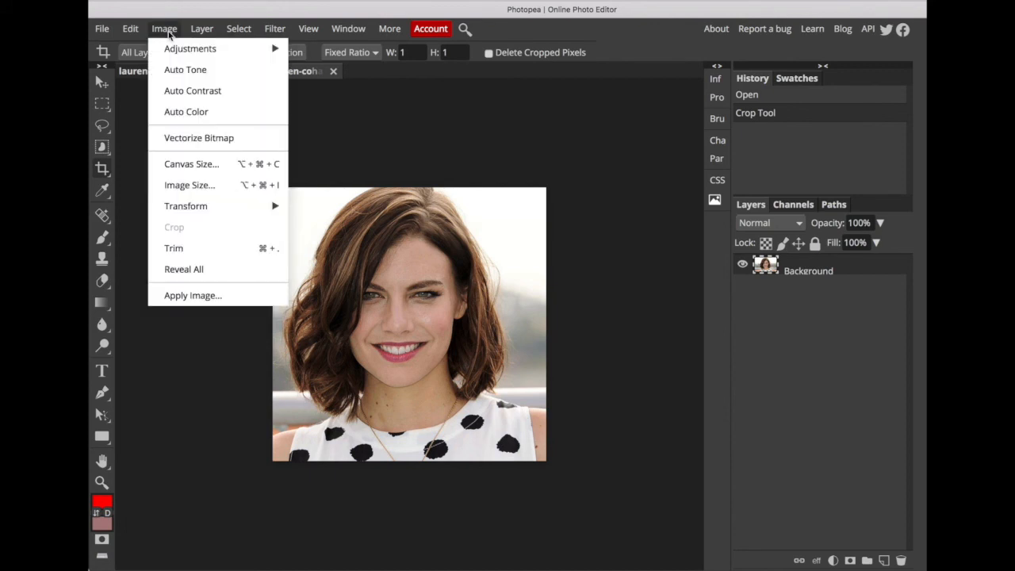
pyautogui.click(234, 184)
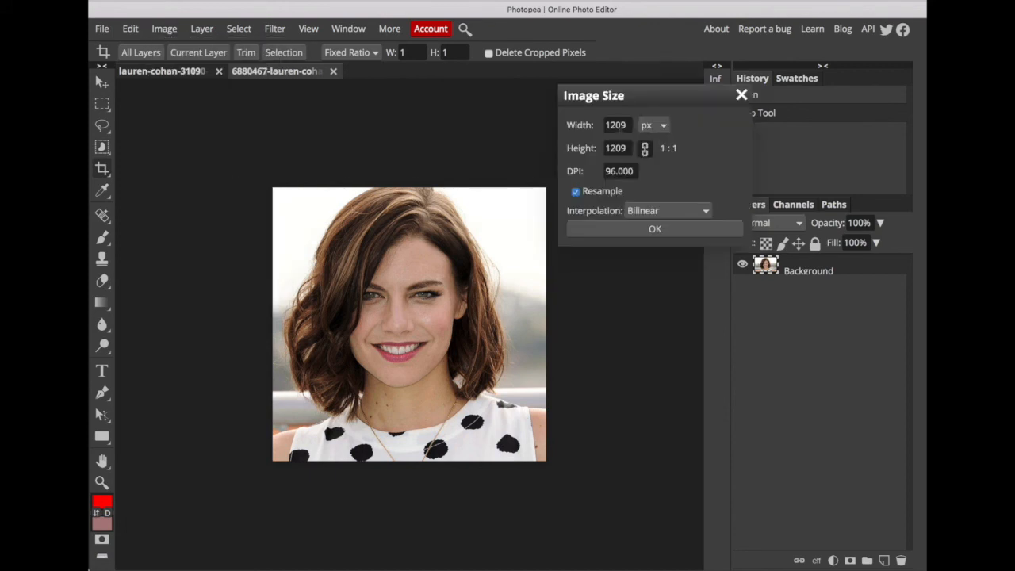
pyautogui.doubleClick(616, 124)
pyautogui.write('50')
pyautogui.press('Tab')
pyautogui.click(673, 229)
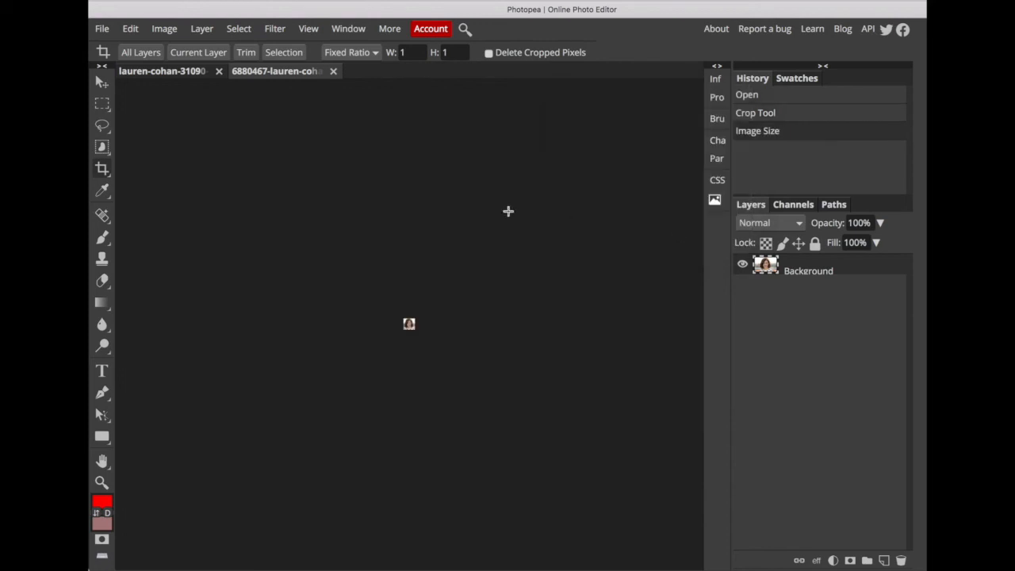
# - Define the small photo of the woman in the polka-dot top as a pattern and close its document without saving
pyautogui.press('super+plus')
pyautogui.press('super+plus')
pyautogui.press('super+plus')
pyautogui.press('super+plus')
pyautogui.press('super+plus')
pyautogui.press('super+plus')
pyautogui.press('super+plus')
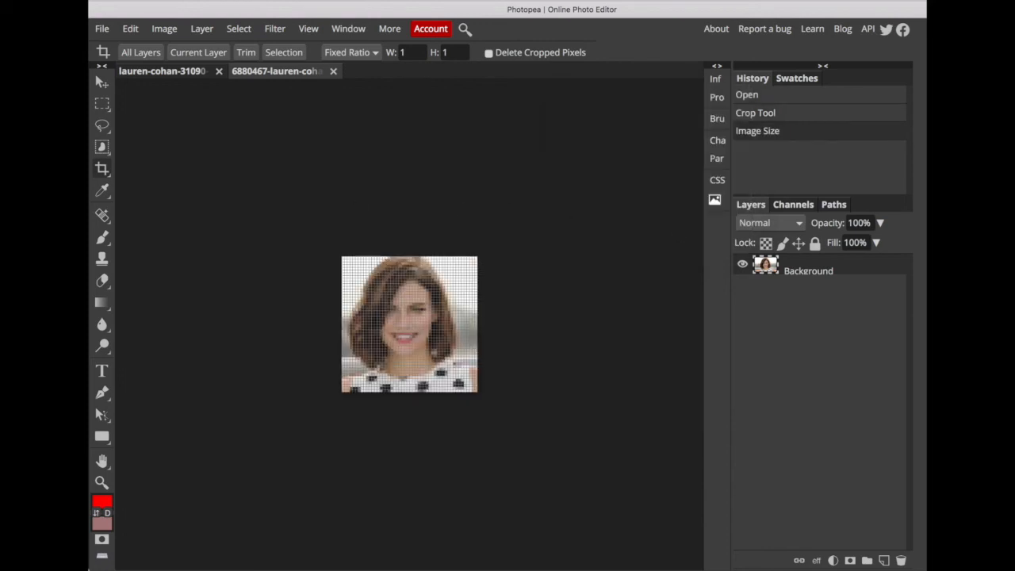
pyautogui.click(130, 28)
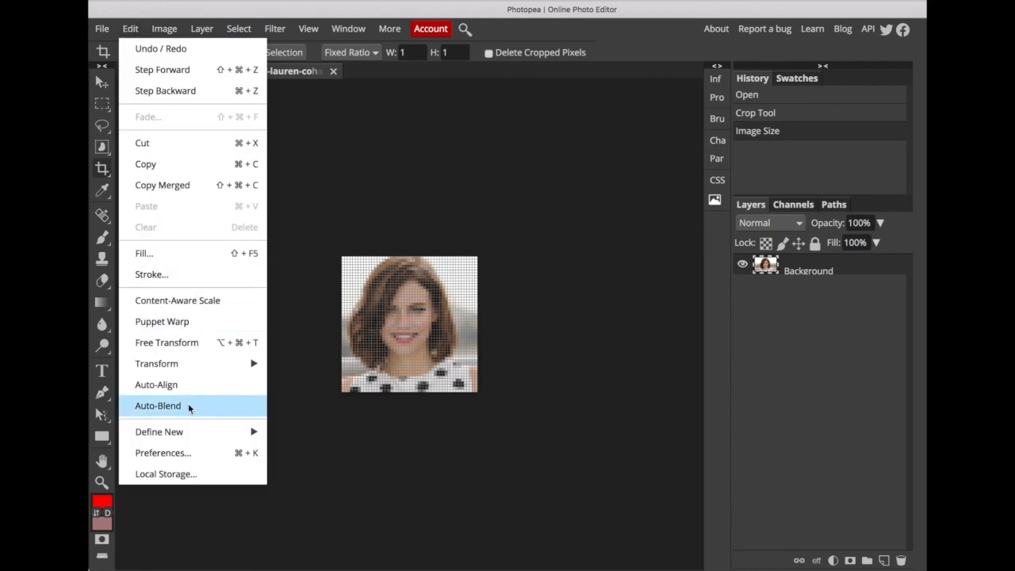
pyautogui.moveTo(194, 431)
pyautogui.click(305, 433)
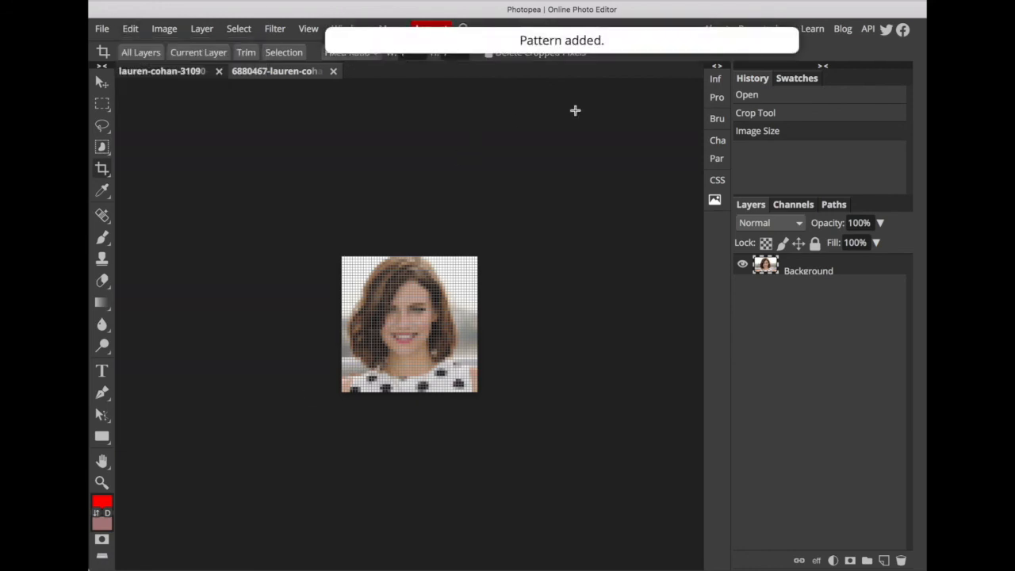
pyautogui.click(334, 71)
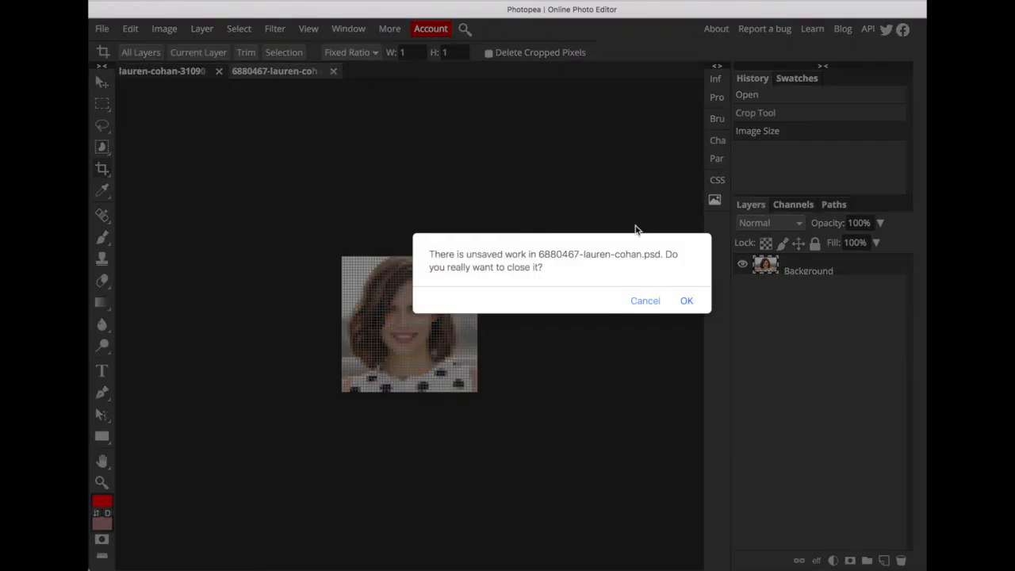
pyautogui.click(687, 302)
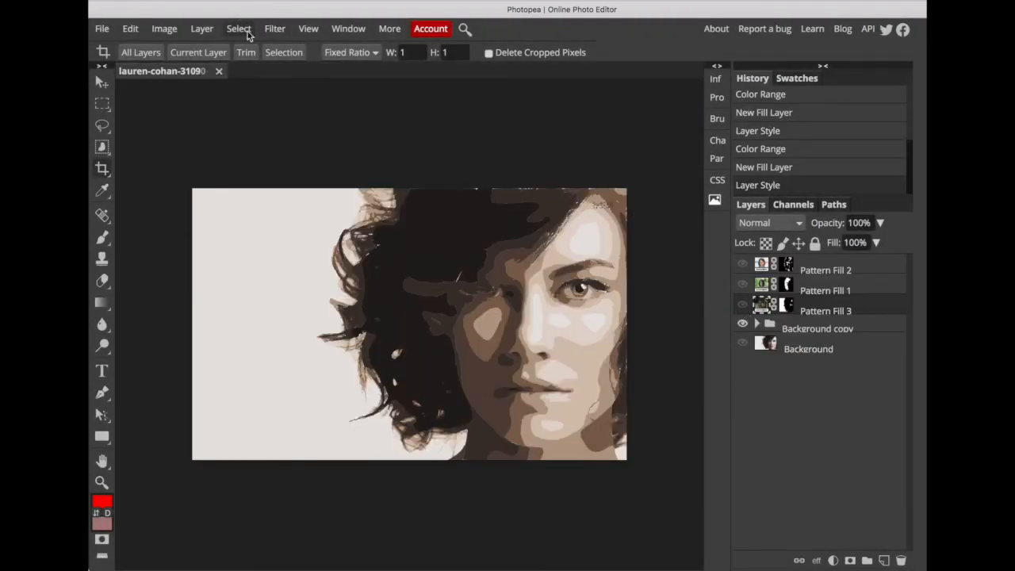
# - Select the medium-brown tone ringing the shaded cheek by color range on the Background copy group
pyautogui.click(857, 334)
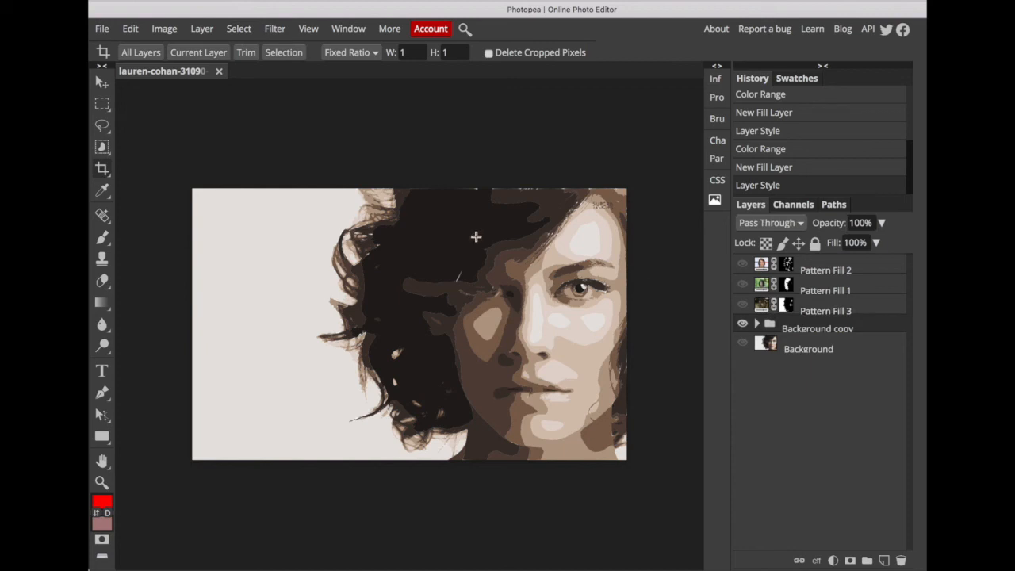
pyautogui.click(242, 34)
pyautogui.click(271, 164)
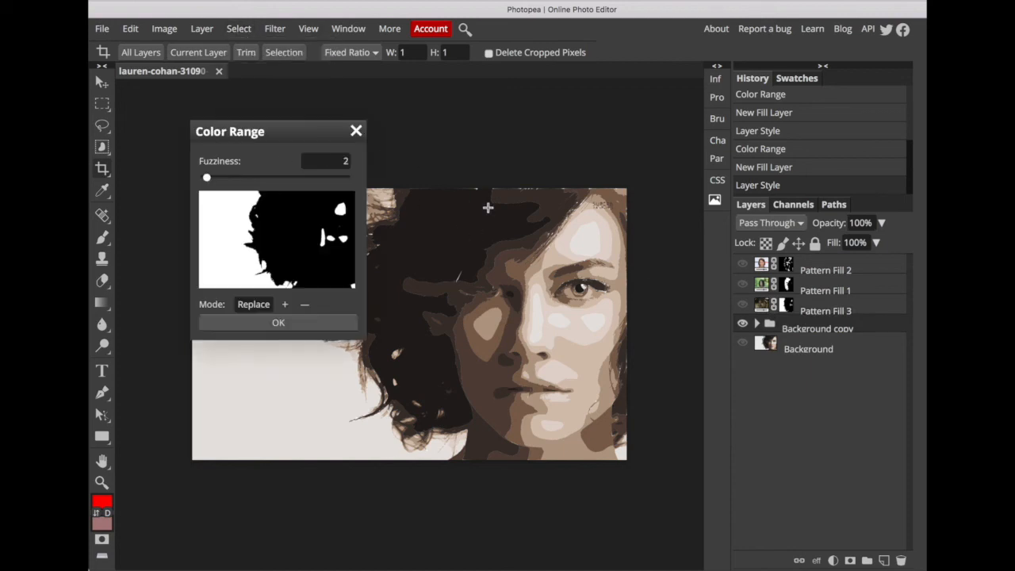
pyautogui.click(487, 349)
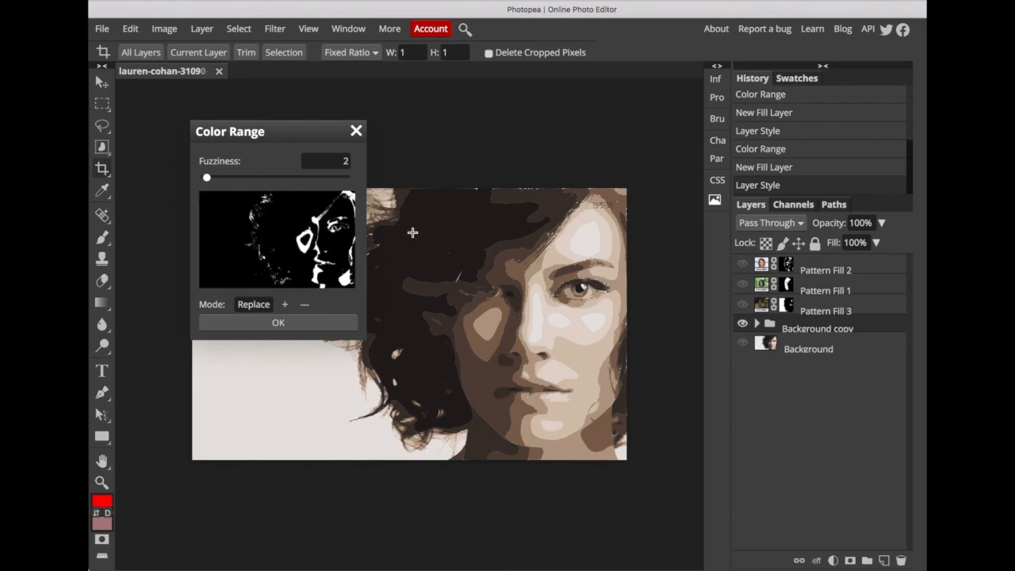
pyautogui.click(280, 323)
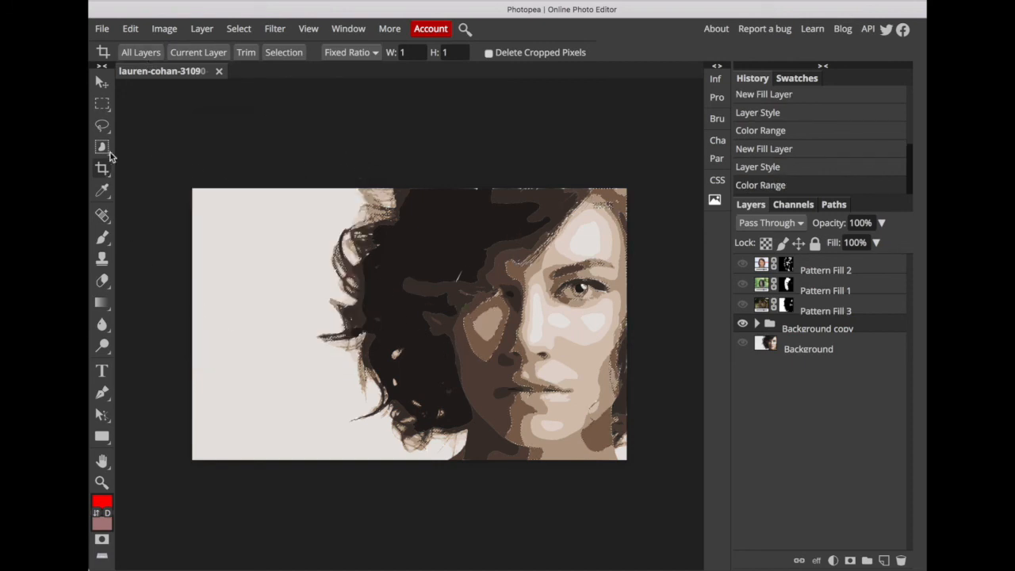
# - Add a pattern fill layer over the medium-brown selection using the polka-dot top portrait pattern at 20% scale
pyautogui.click(203, 32)
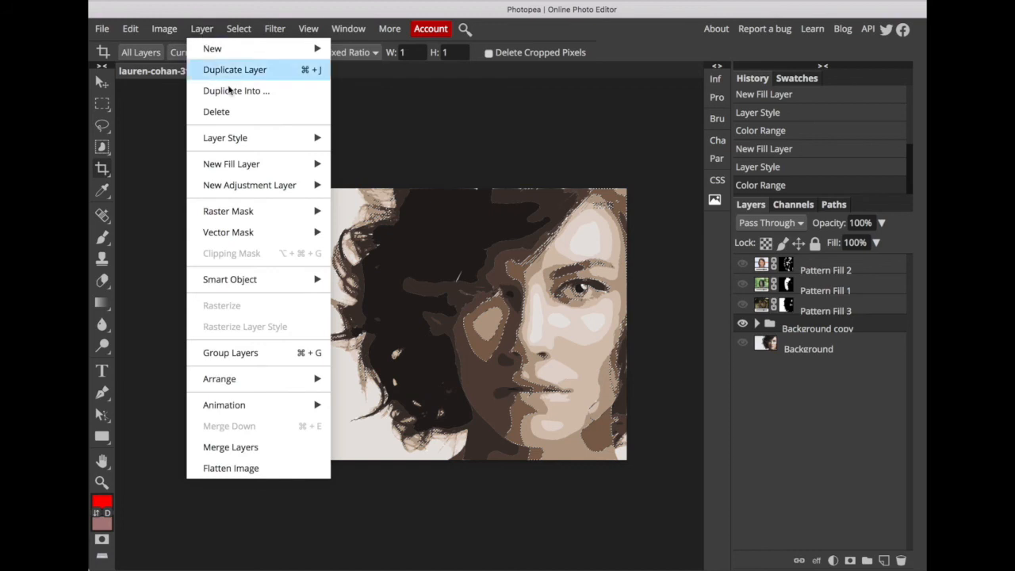
pyautogui.moveTo(272, 164)
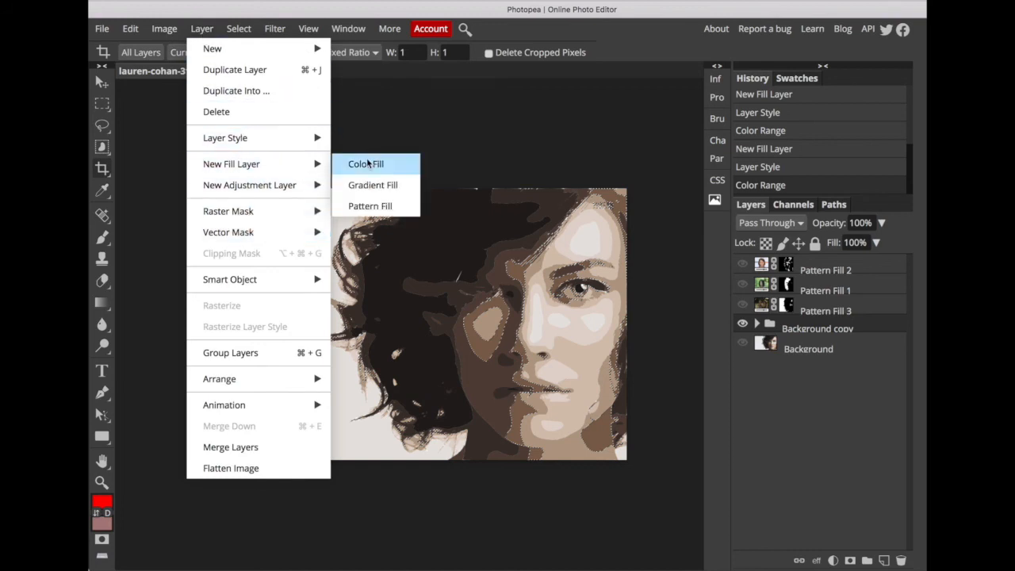
pyautogui.click(365, 207)
pyautogui.click(575, 180)
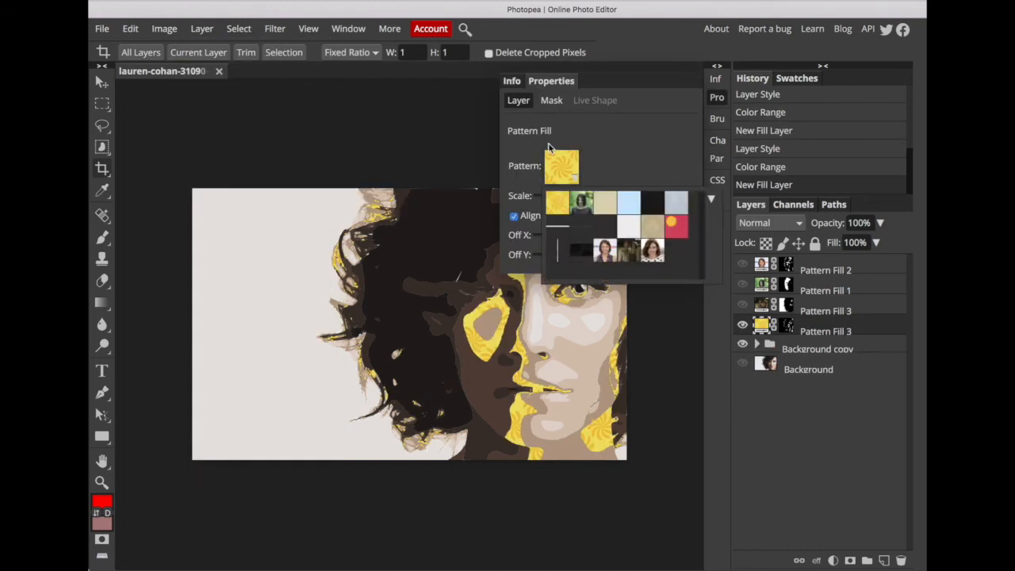
pyautogui.click(654, 259)
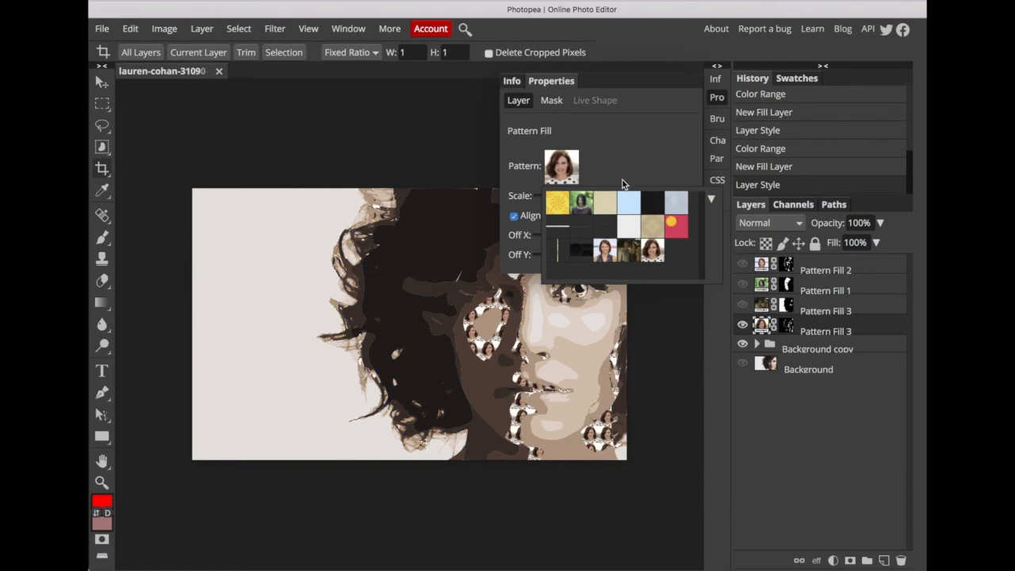
pyautogui.click(618, 155)
pyautogui.moveTo(569, 199); pyautogui.dragTo(558, 200)
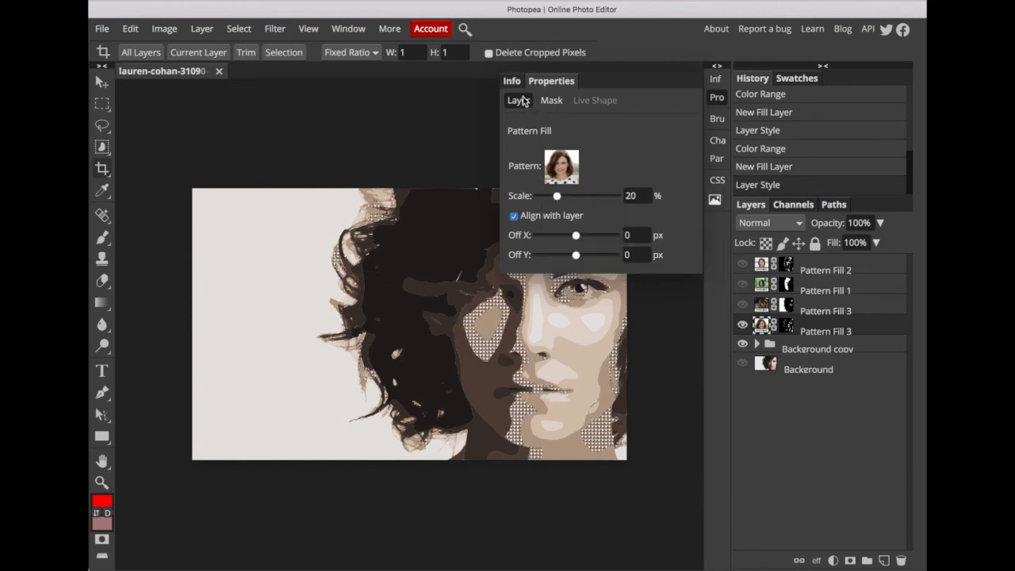
pyautogui.click(718, 99)
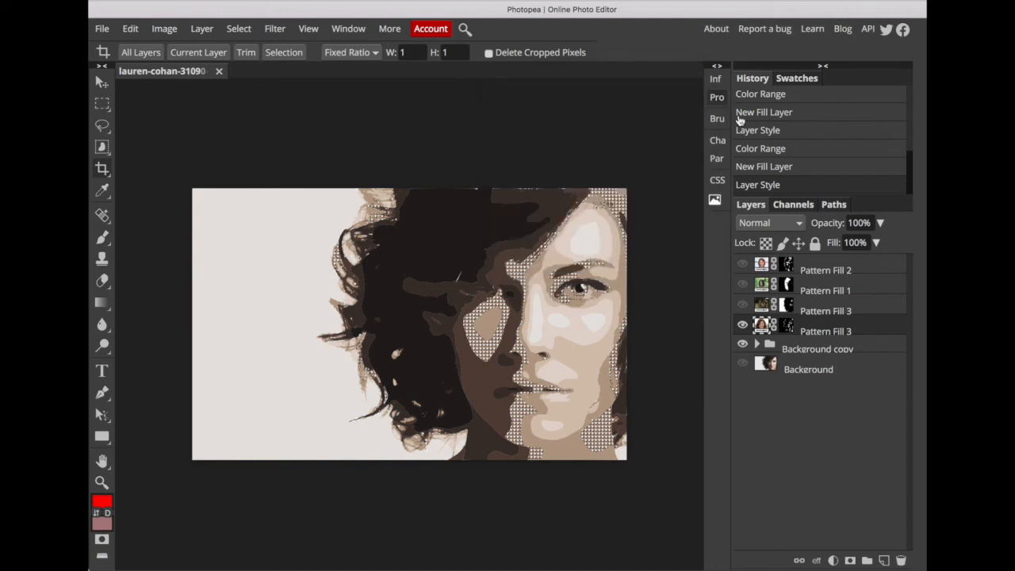
# - Show the three hidden pattern fill layers to preview the collage with the new fill
pyautogui.click(750, 265)
pyautogui.click(746, 284)
pyautogui.click(746, 306)
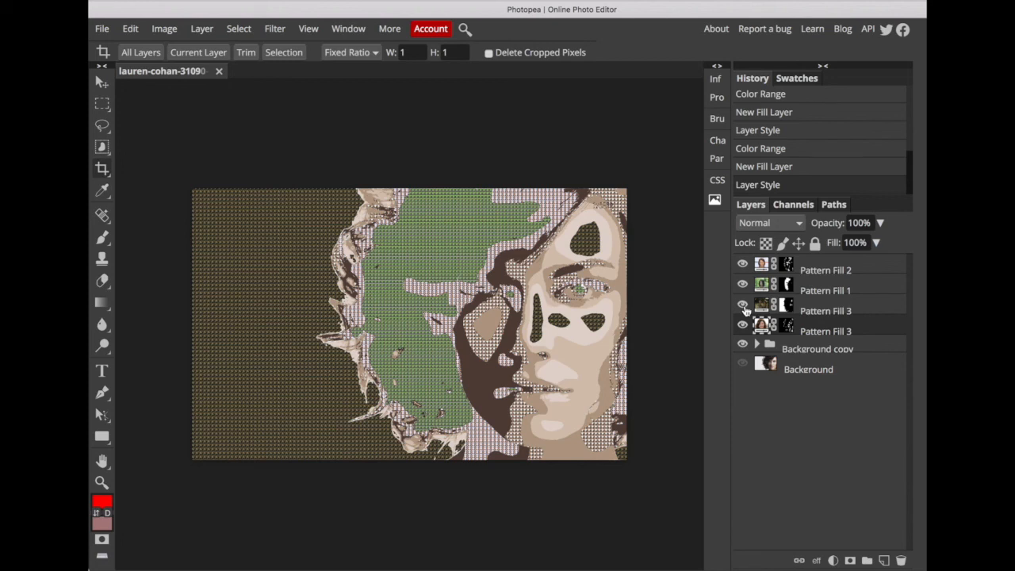
# - Hide all four pattern fill layers so only the vectorized portrait group shows
pyautogui.click(743, 306)
pyautogui.click(743, 285)
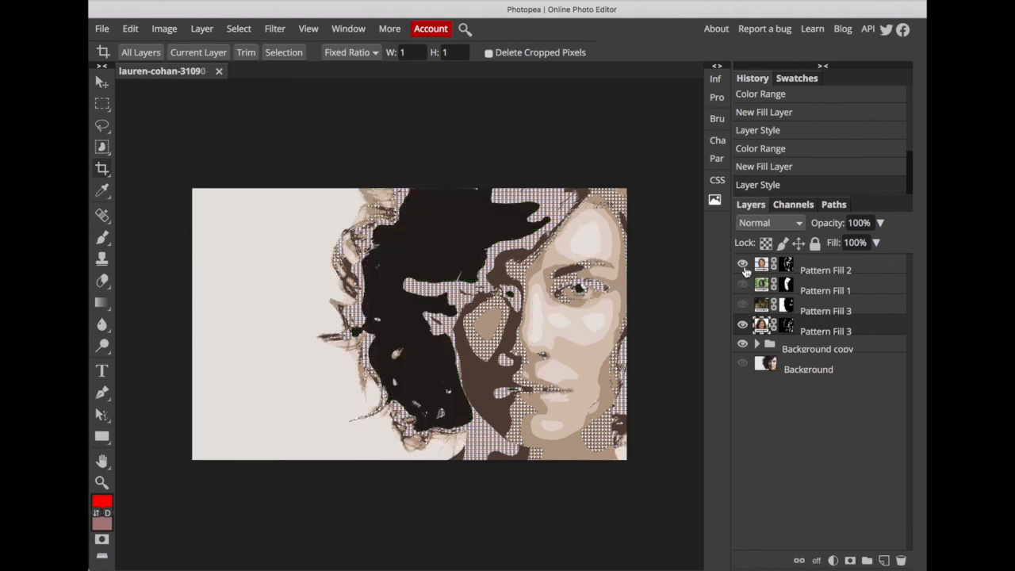
pyautogui.click(742, 264)
pyautogui.click(743, 325)
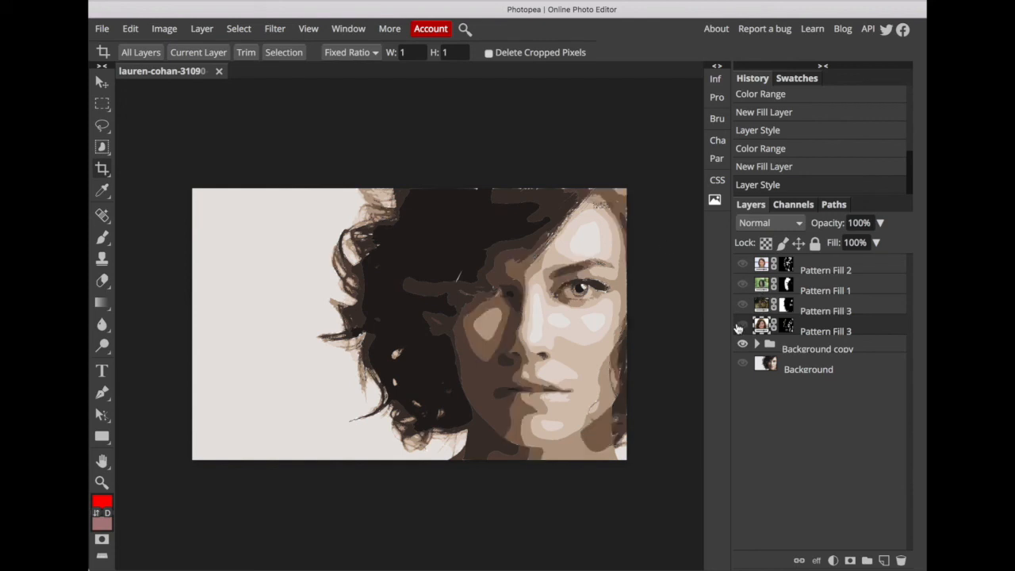
# - Open lauren-cohan-est-maggie.jpg from the celebrity collage GD folder
pyautogui.click(103, 29)
pyautogui.click(119, 69)
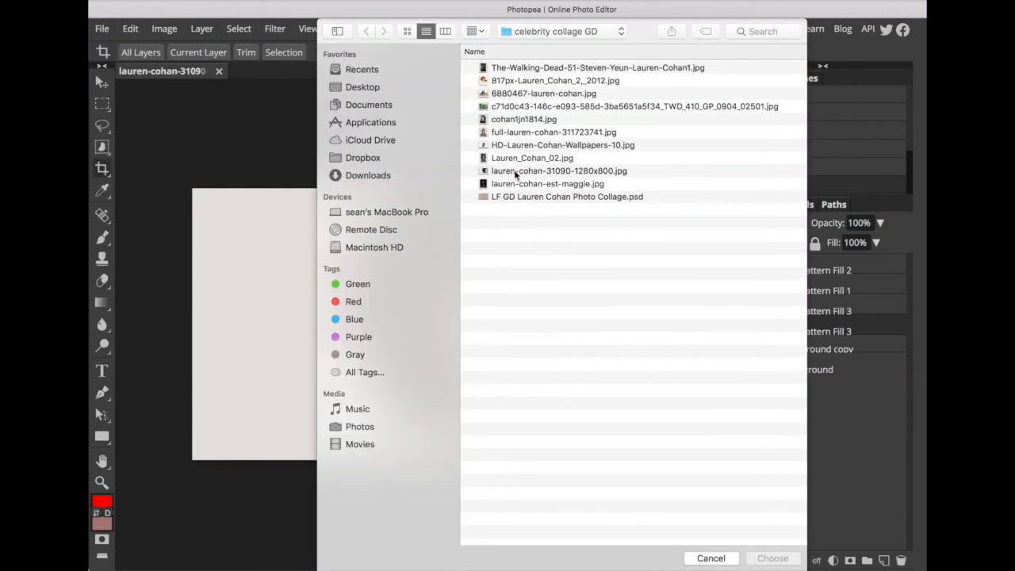
pyautogui.click(502, 187)
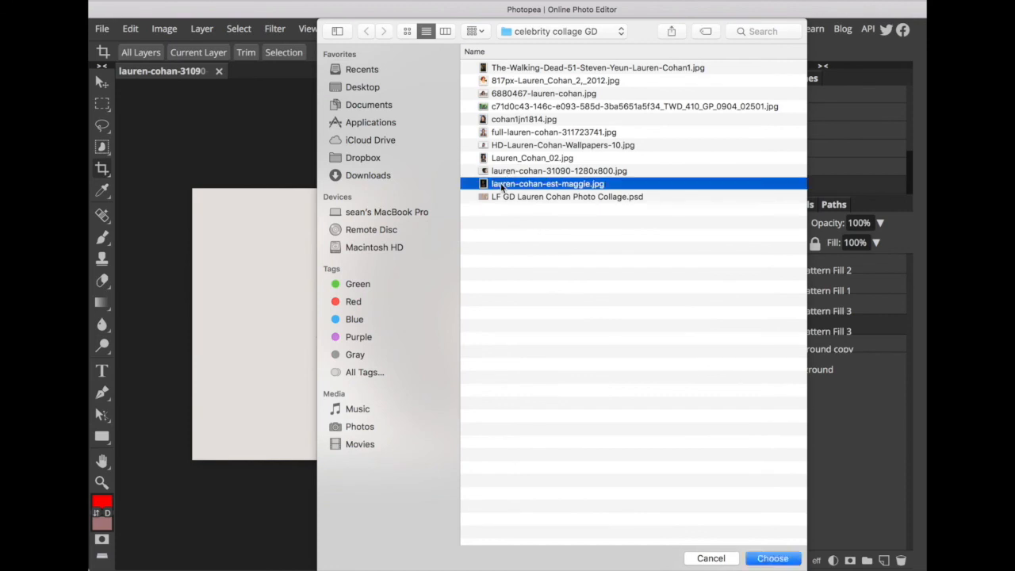
pyautogui.click(773, 558)
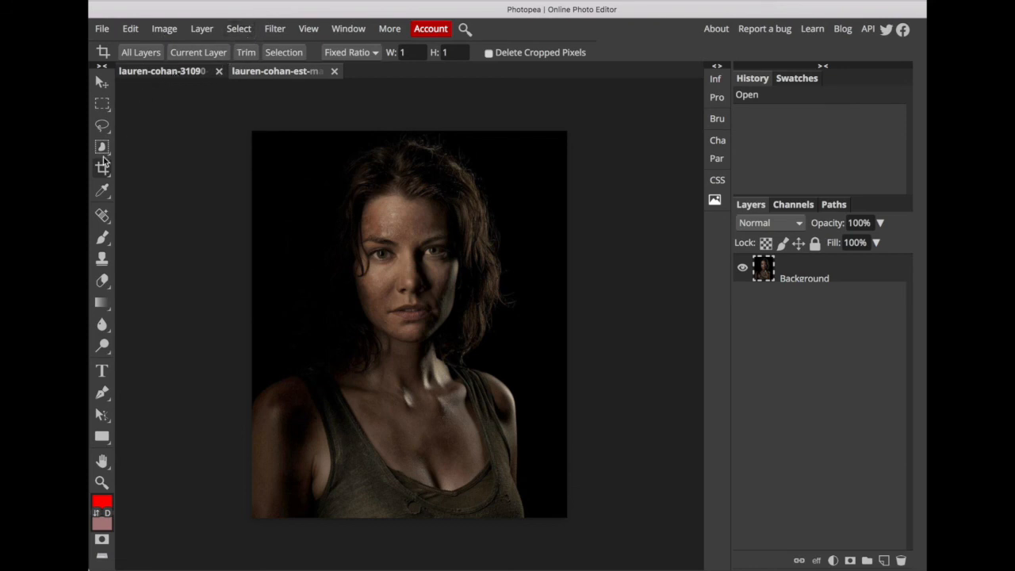
pyautogui.moveTo(262, 123); pyautogui.dragTo(595, 431)
pyautogui.moveTo(498, 122); pyautogui.dragTo(499, 121)
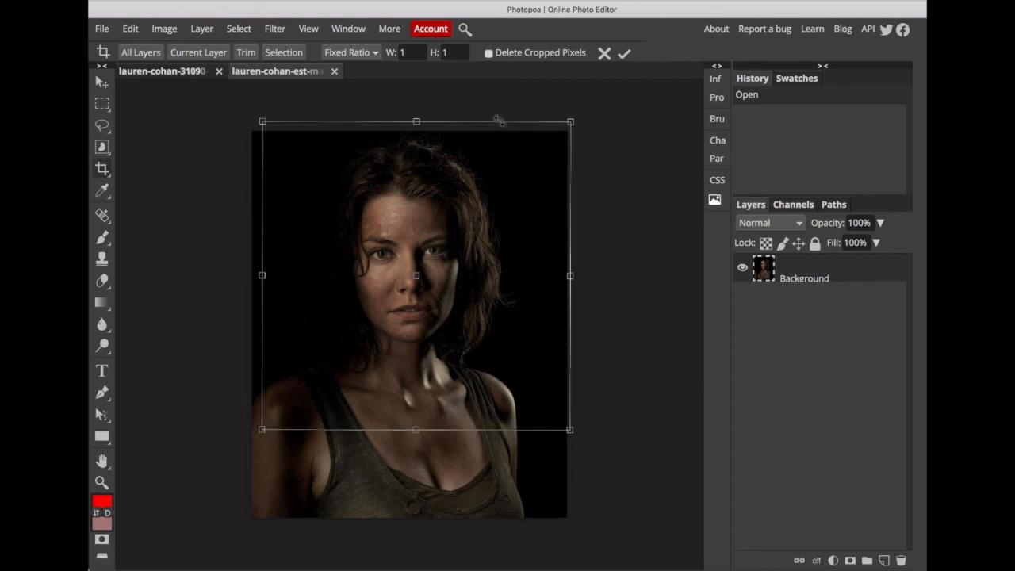
pyautogui.press('Return')
# - Crop the dark portrait photo to a 1:1 square around the woman's head and upper shoulders
pyautogui.moveTo(499, 123); pyautogui.dragTo(234, 538)
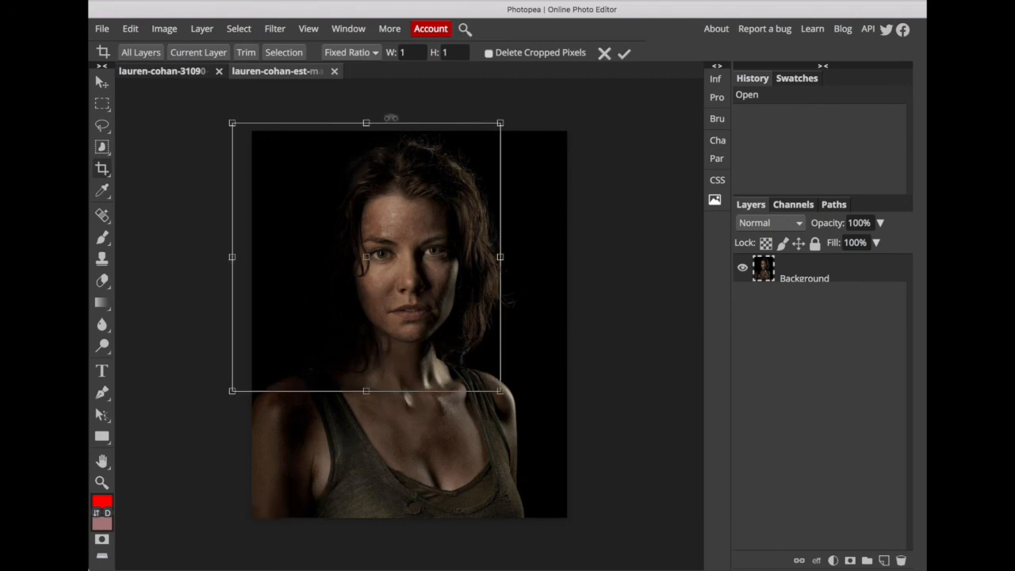
pyautogui.moveTo(390, 128); pyautogui.dragTo(435, 140)
pyautogui.press('Return')
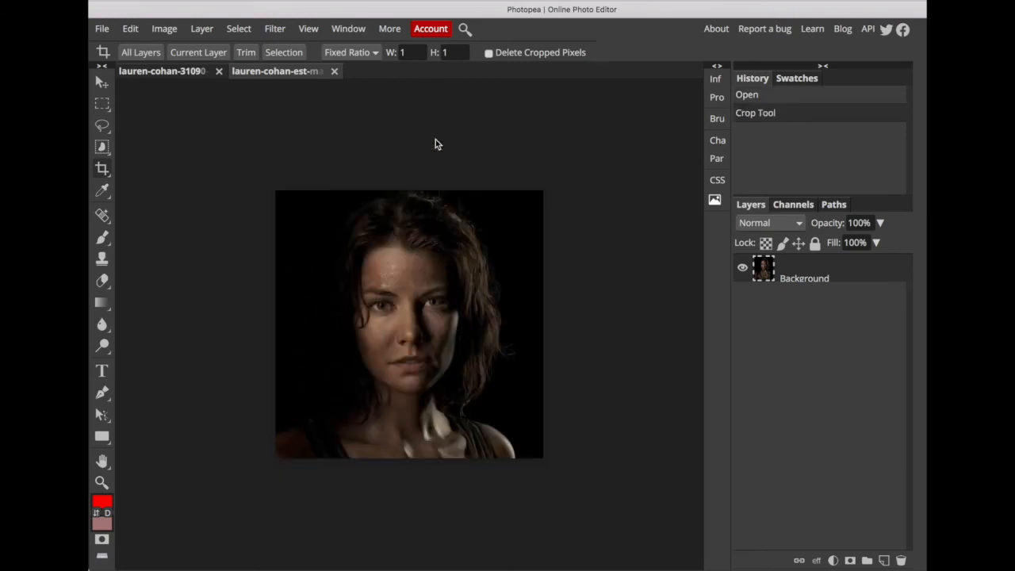
# - Resize the square dark portrait to 50 × 50 px
pyautogui.click(164, 29)
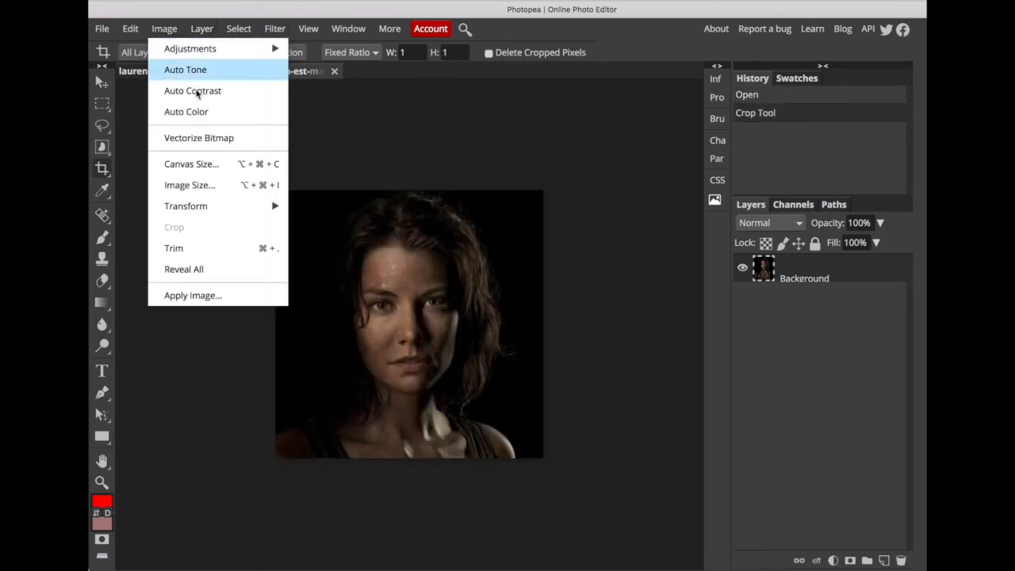
pyautogui.click(229, 189)
pyautogui.doubleClick(619, 125)
pyautogui.write('50')
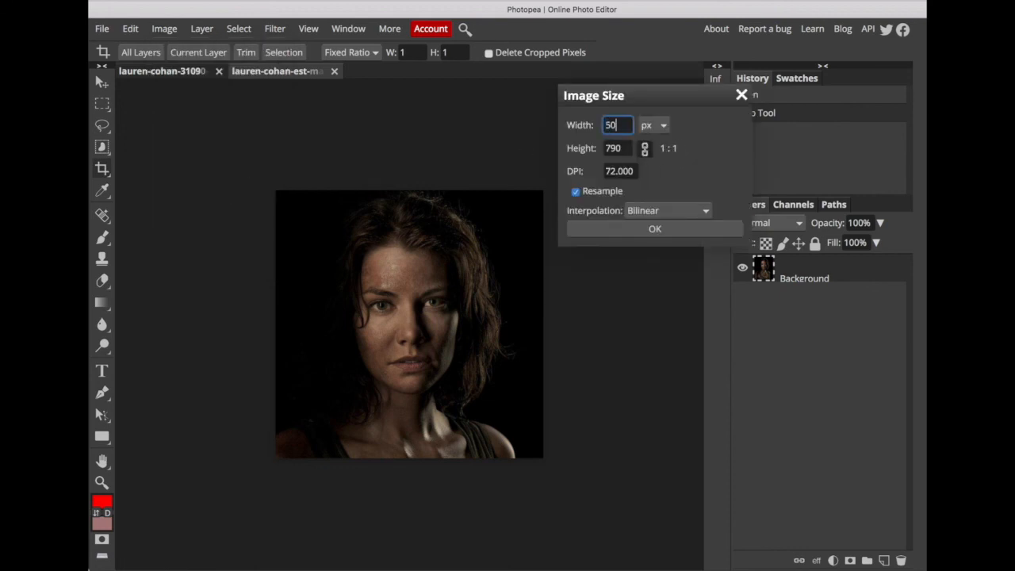
pyautogui.press('Tab')
pyautogui.click(672, 230)
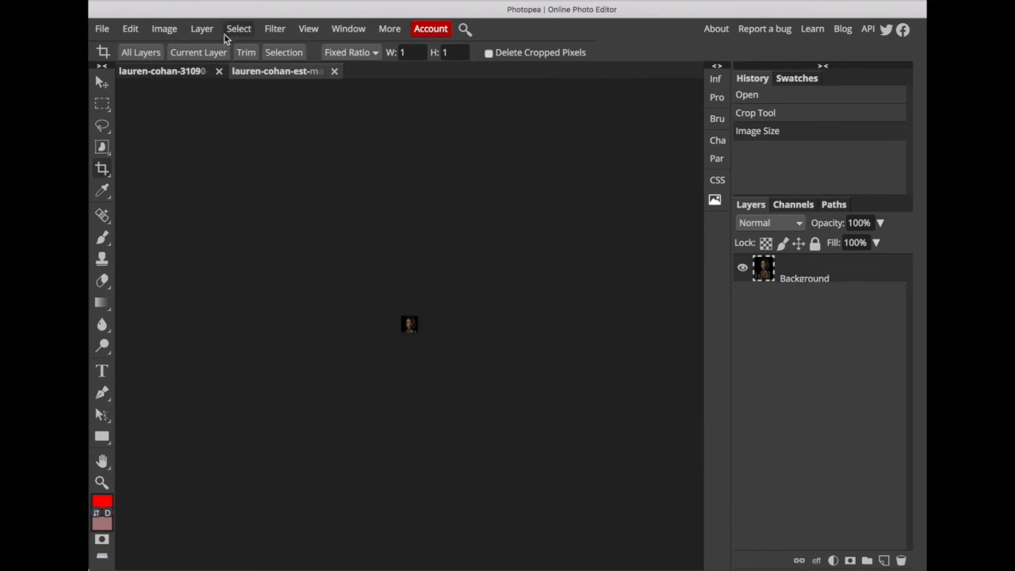
# - Define the small dark portrait as a pattern and close its document without saving
pyautogui.click(130, 30)
pyautogui.moveTo(210, 437)
pyautogui.click(301, 436)
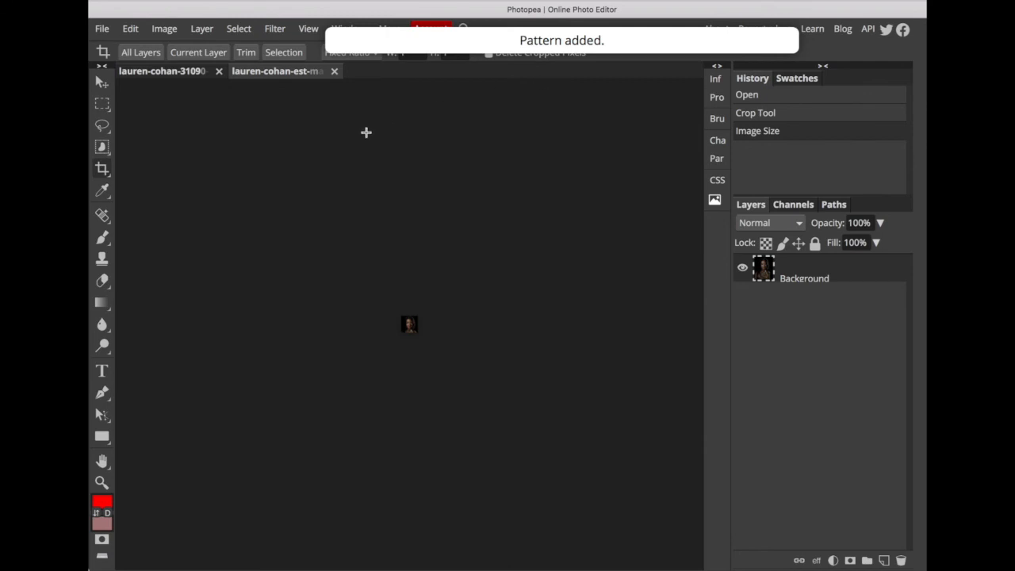
pyautogui.click(335, 72)
pyautogui.click(687, 301)
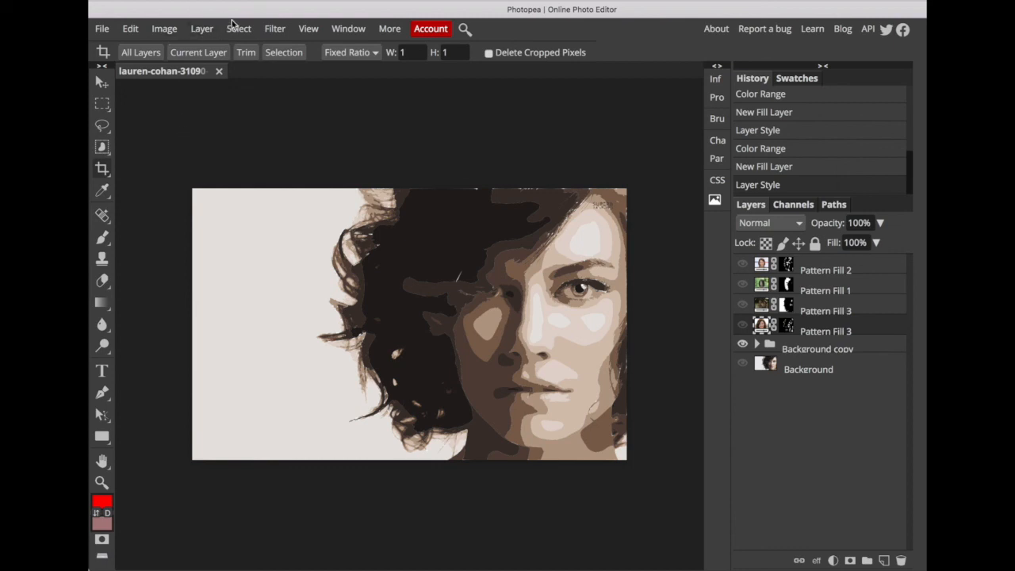
# - Select the dark-brown tone on the shadowed side of the face by color range on the Background copy group
pyautogui.click(798, 353)
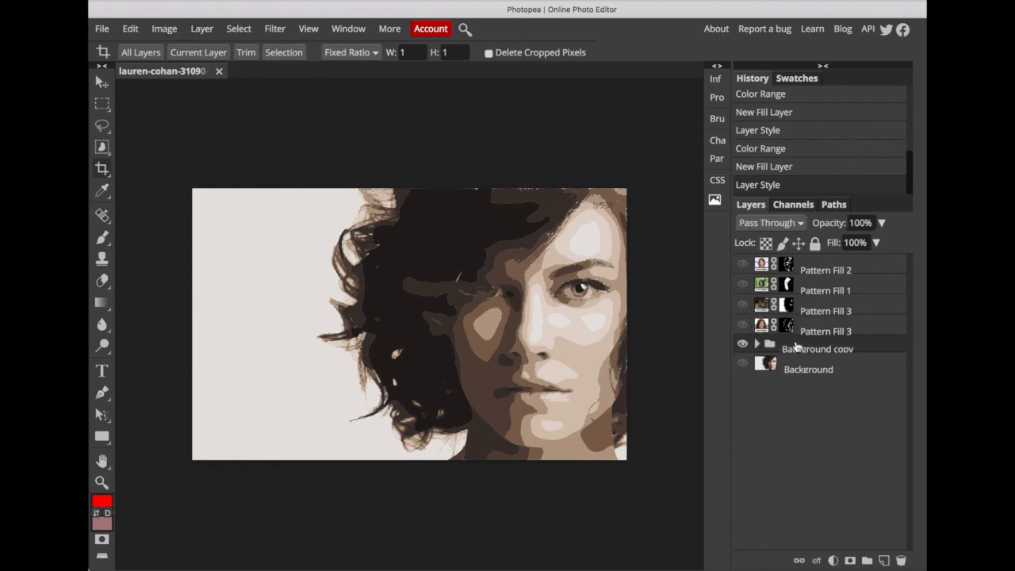
pyautogui.click(238, 30)
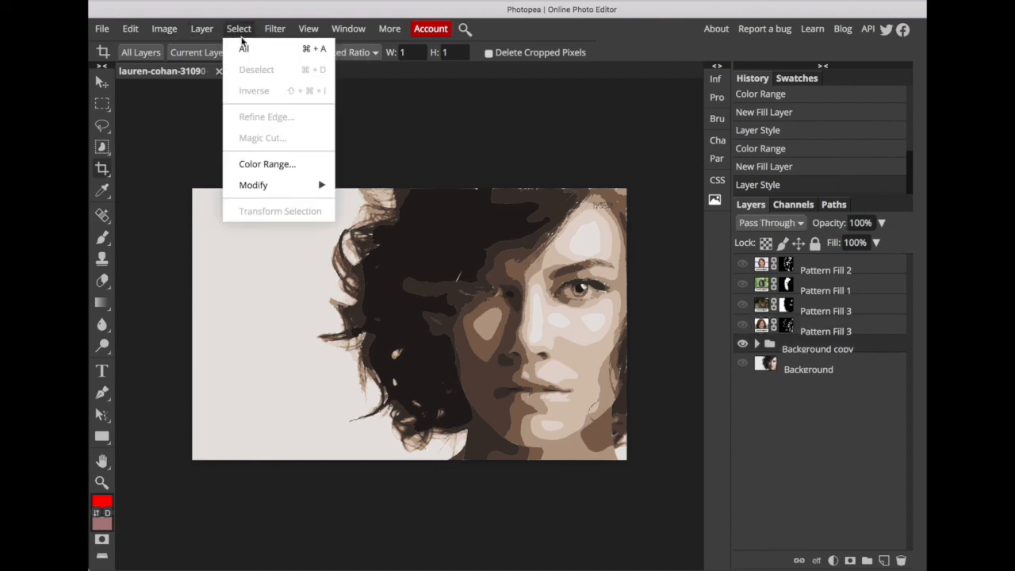
pyautogui.click(268, 164)
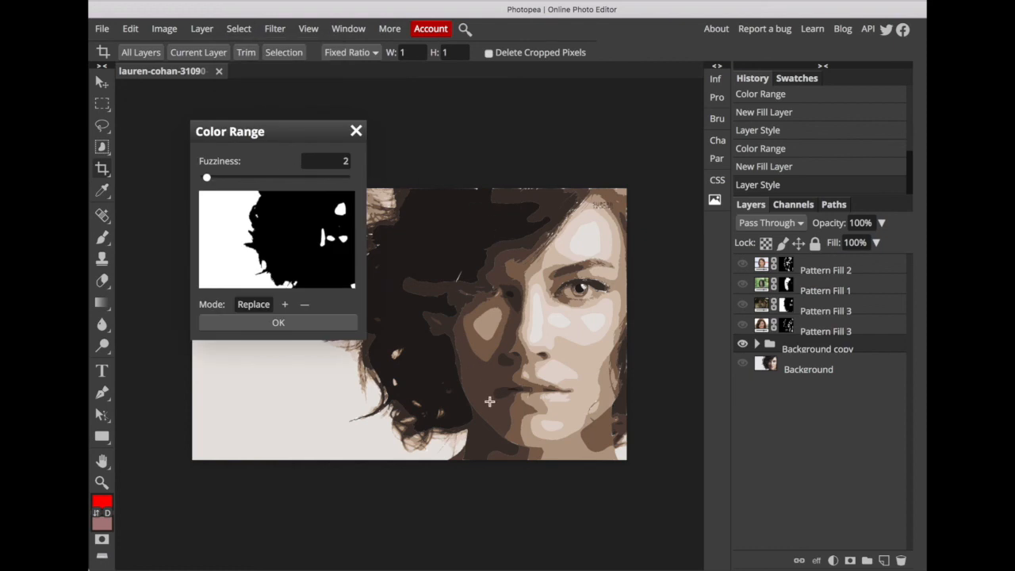
pyautogui.click(487, 398)
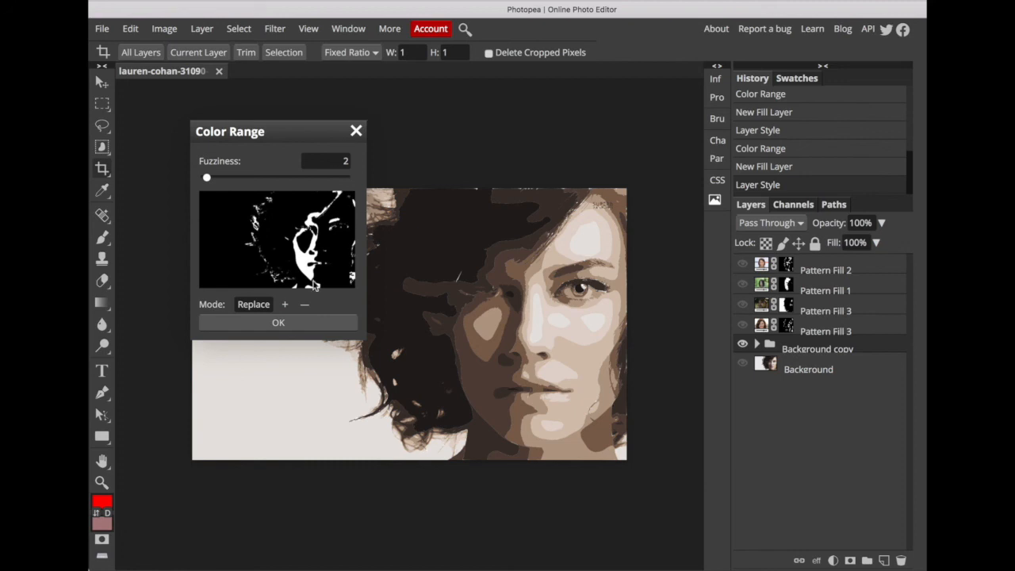
pyautogui.click(297, 318)
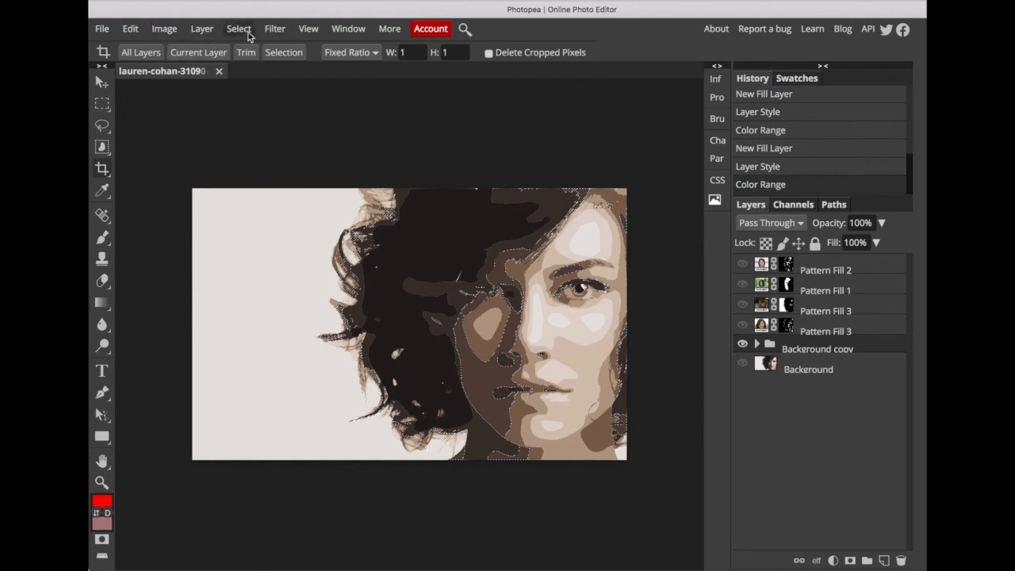
# - Add a pattern fill layer over the dark-brown selection using the dark portrait pattern at 20% scale
pyautogui.click(201, 28)
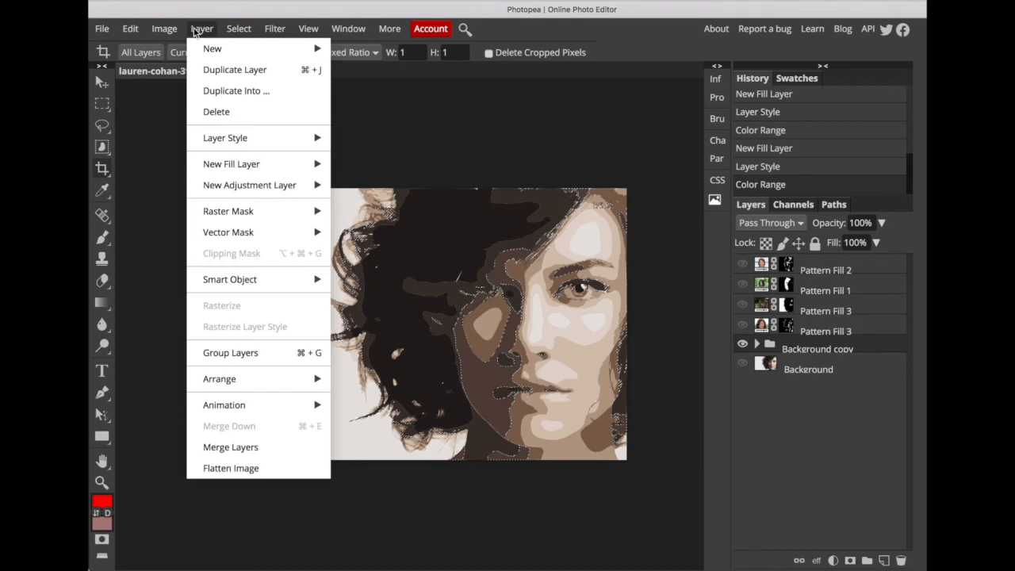
pyautogui.moveTo(260, 168)
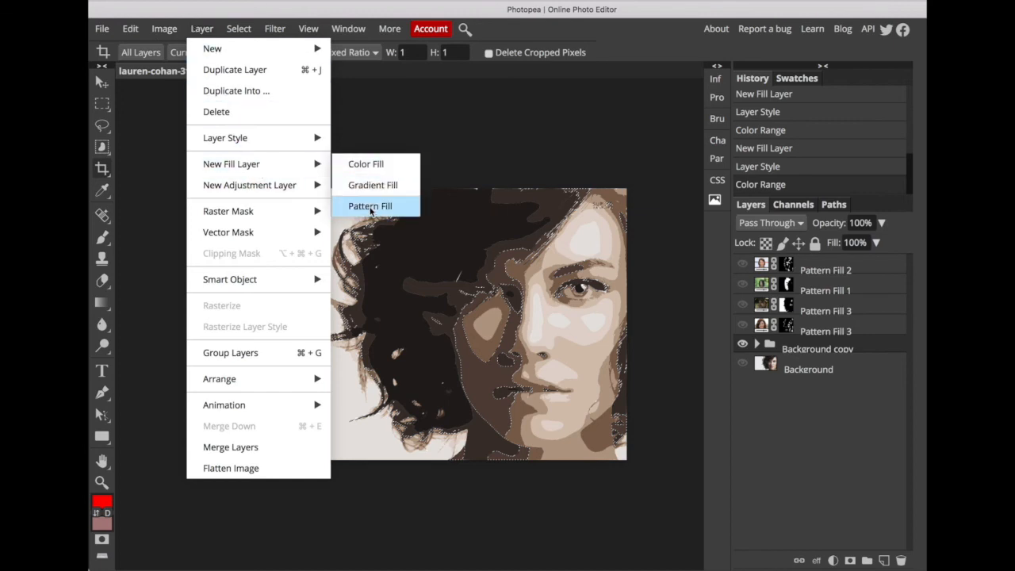
pyautogui.click(373, 208)
pyautogui.click(569, 178)
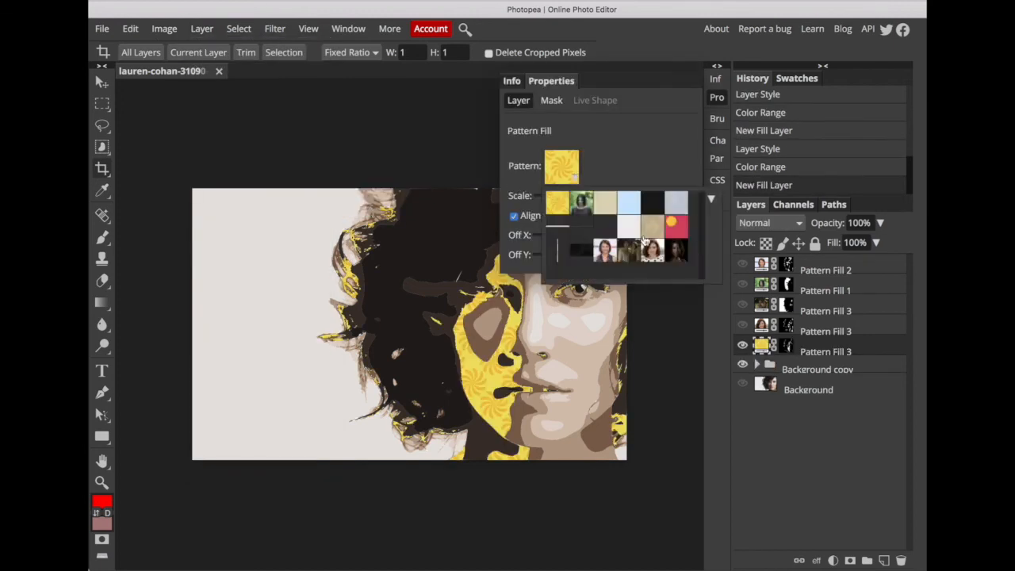
pyautogui.click(676, 252)
pyautogui.click(656, 141)
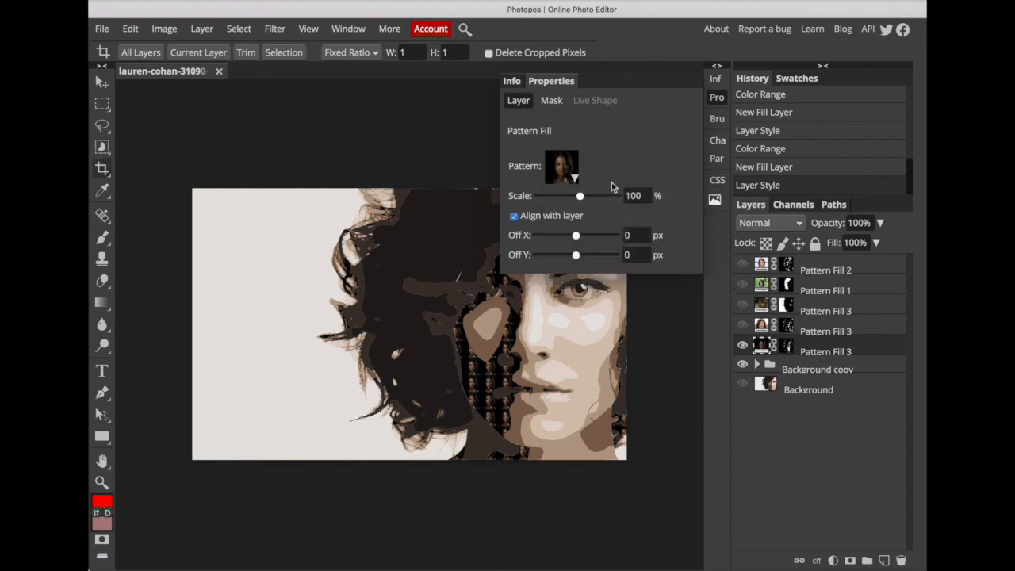
pyautogui.click(559, 198)
pyautogui.moveTo(560, 201); pyautogui.dragTo(559, 201)
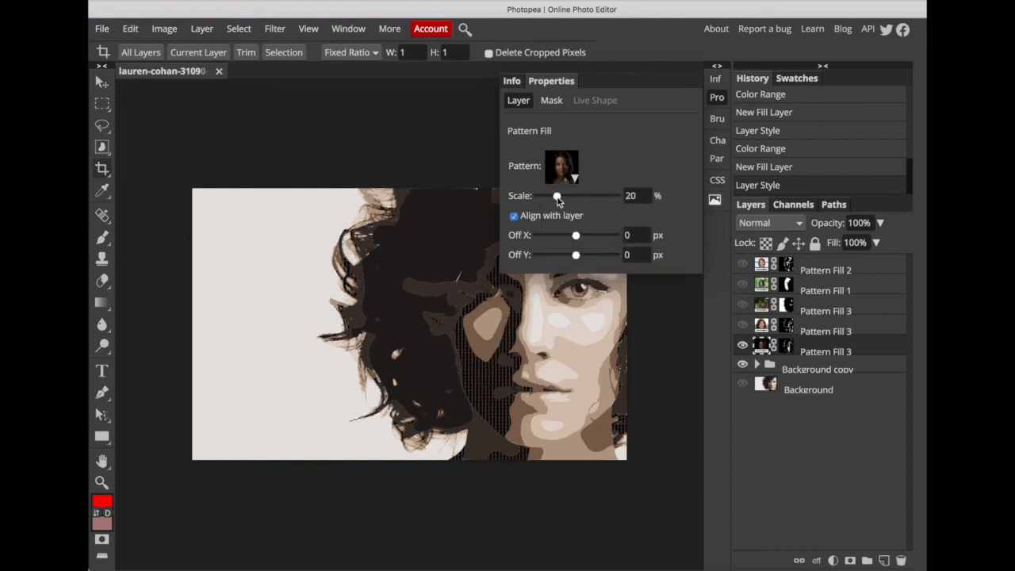
pyautogui.click(718, 98)
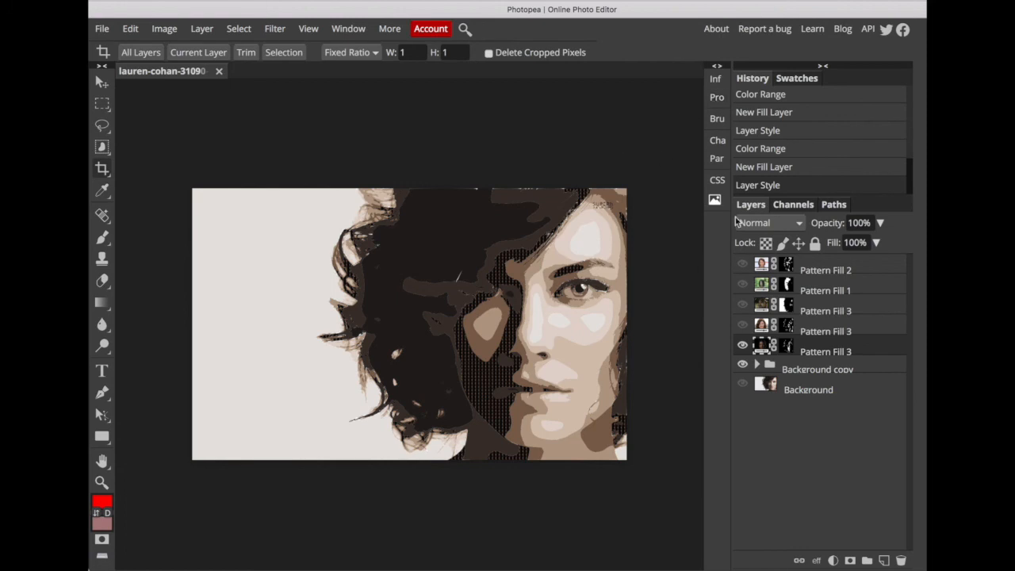
# - Show the four hidden pattern fill layers together with the new dark portrait fill
pyautogui.click(743, 264)
pyautogui.click(742, 284)
pyautogui.click(743, 304)
pyautogui.click(741, 327)
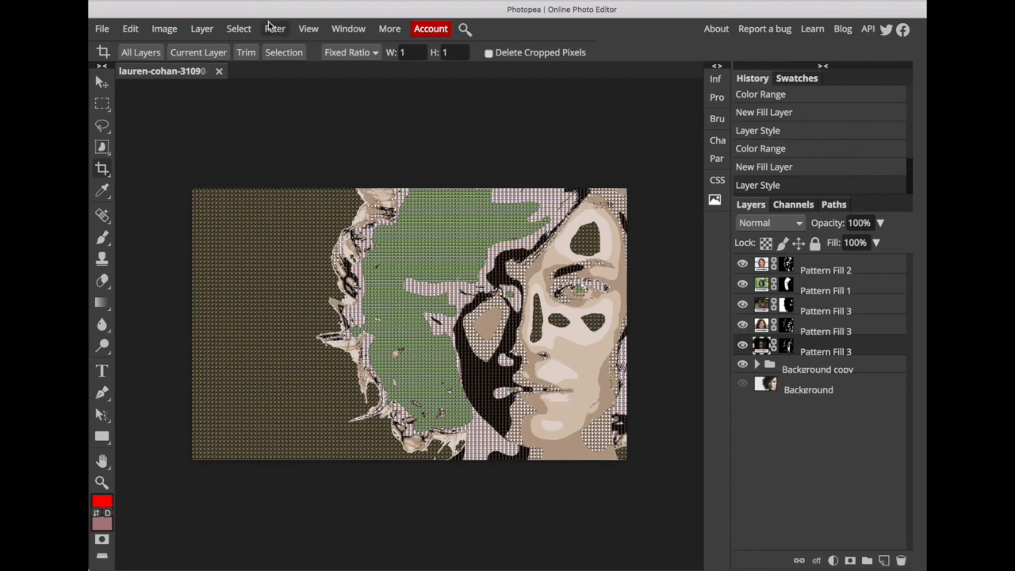
# - Save the layered collage document as a PSD
pyautogui.click(101, 28)
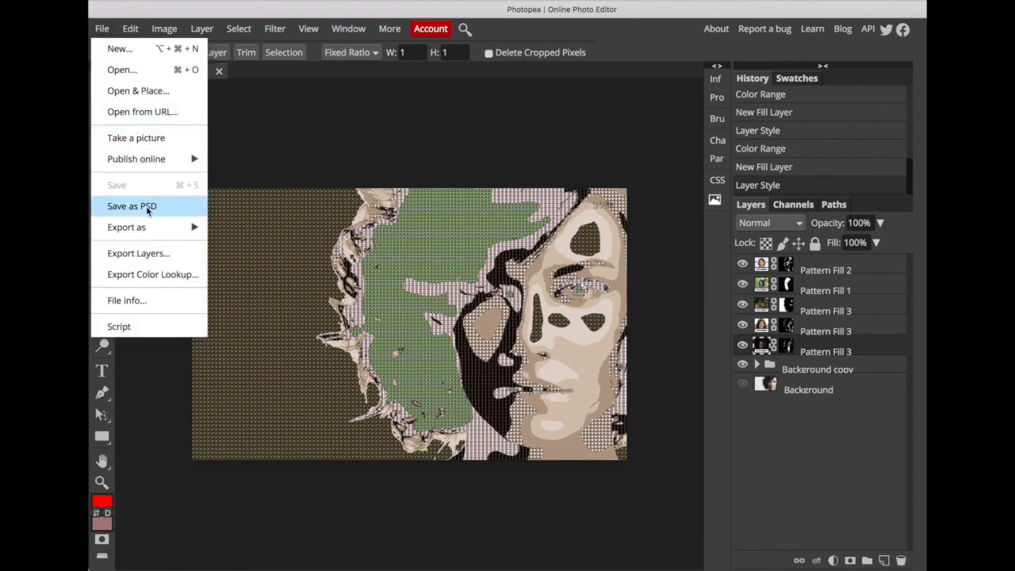